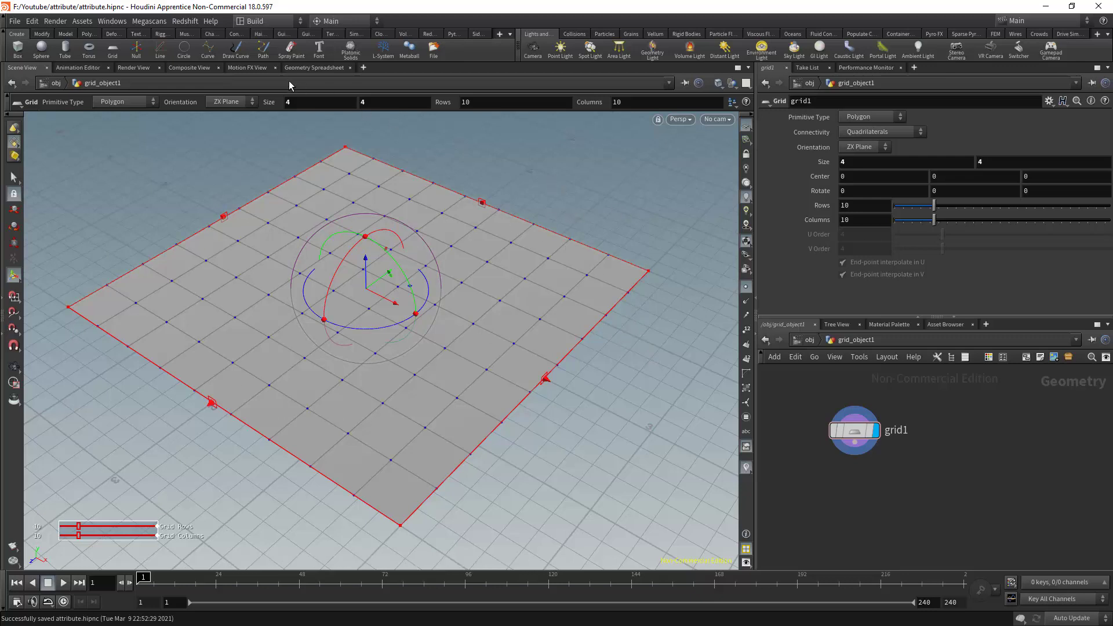
Step: Show grid1 in the Geometry Spreadsheet, cycling Vertex, Primitive and Detail before returning to Points
left_click(310, 71)
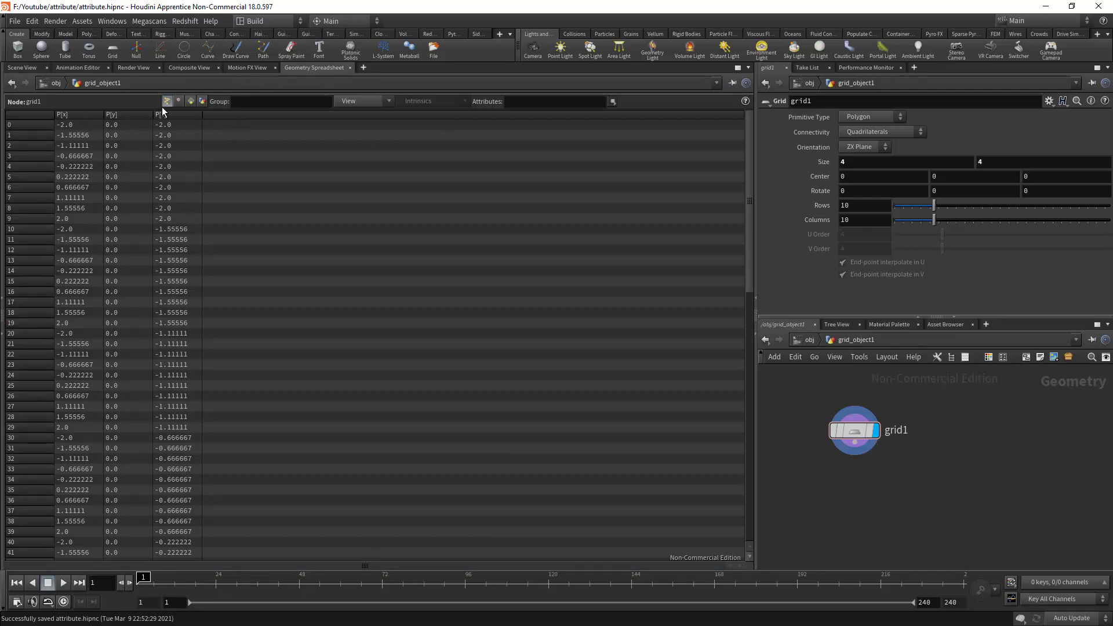
left_click(179, 102)
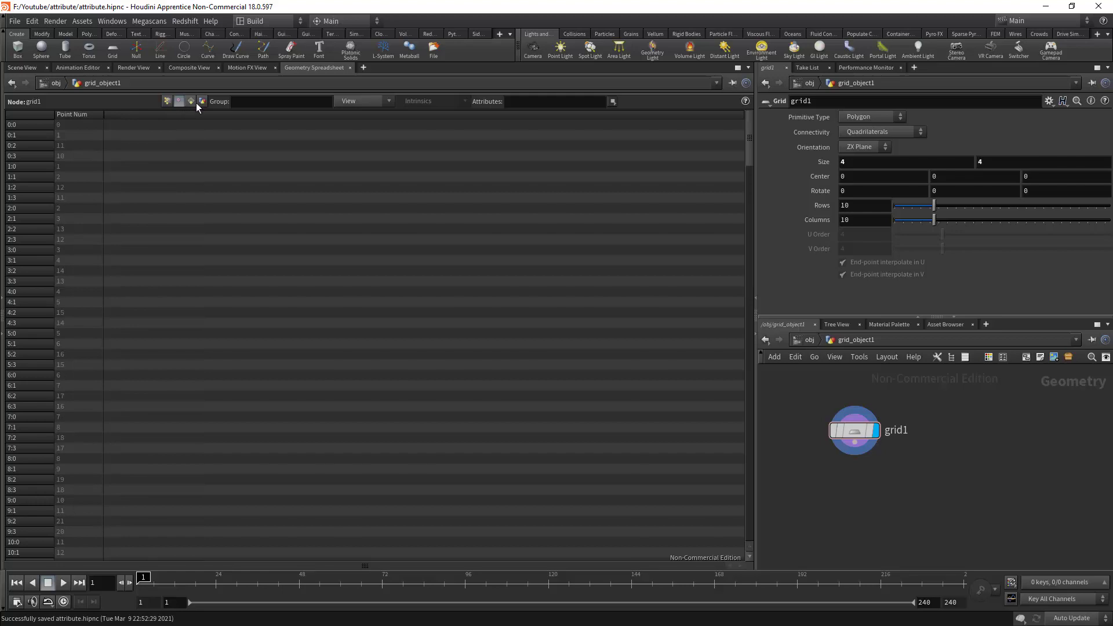
left_click(192, 102)
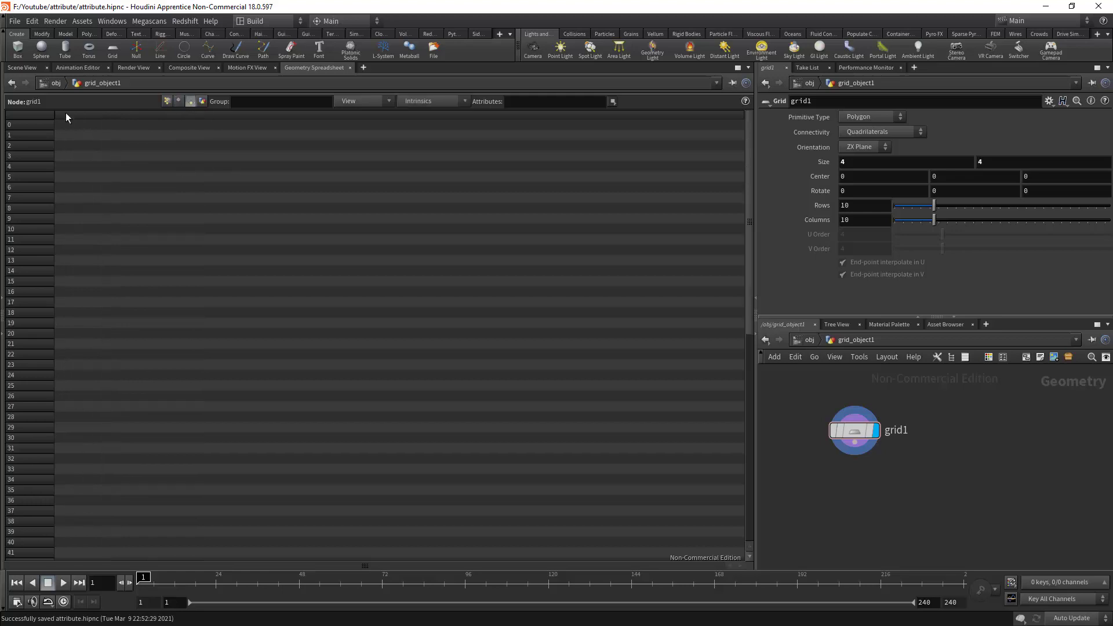
left_click(202, 102)
left_click(167, 102)
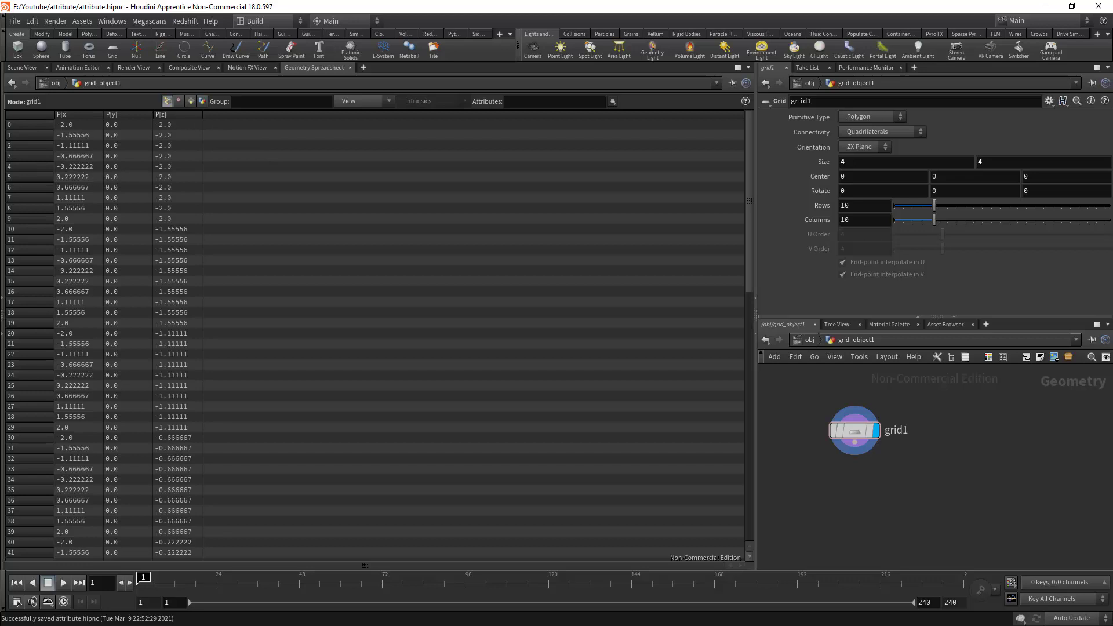
key("alt+Tab")
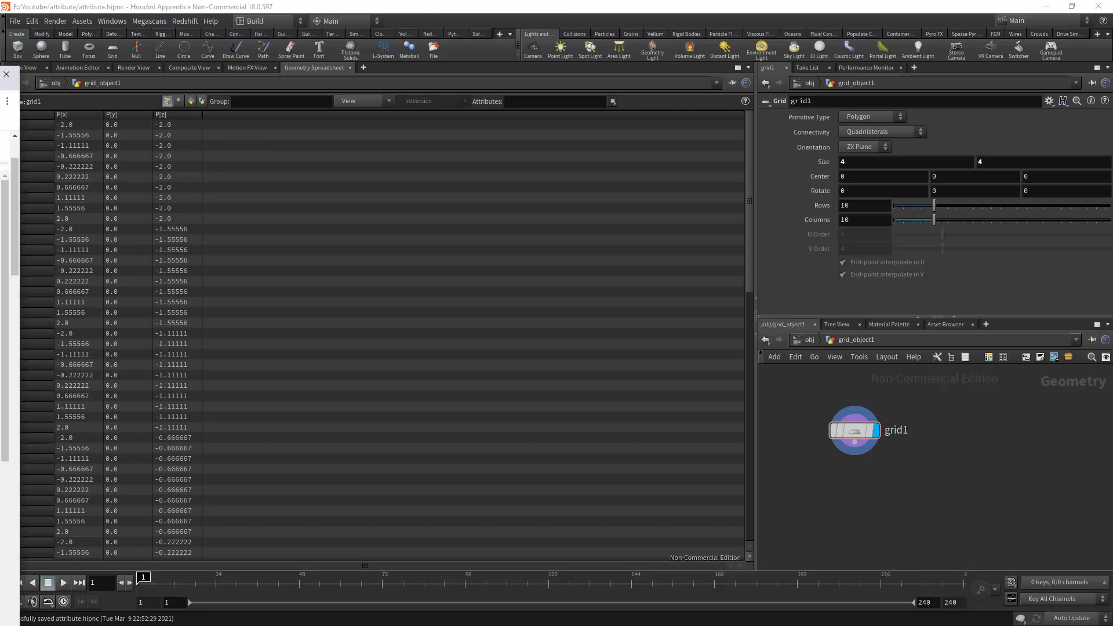
Step: Review the SideFX 'Geometry attributes' diagram in Google Images, then return to Houdini
left_click_drag(571, 81, 480, 47)
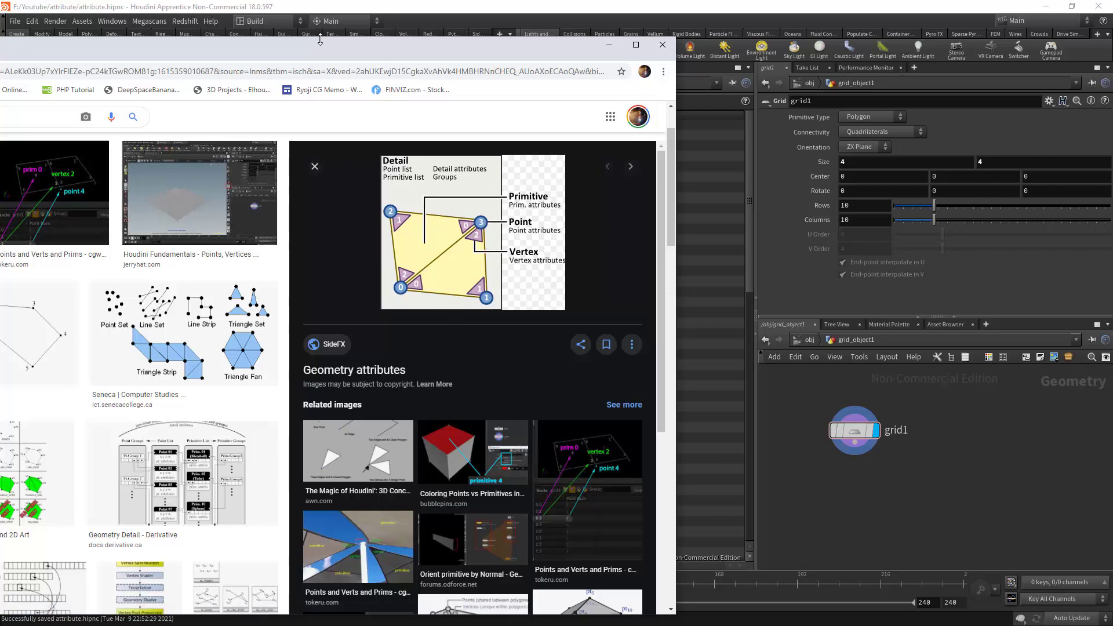
key("super+Down")
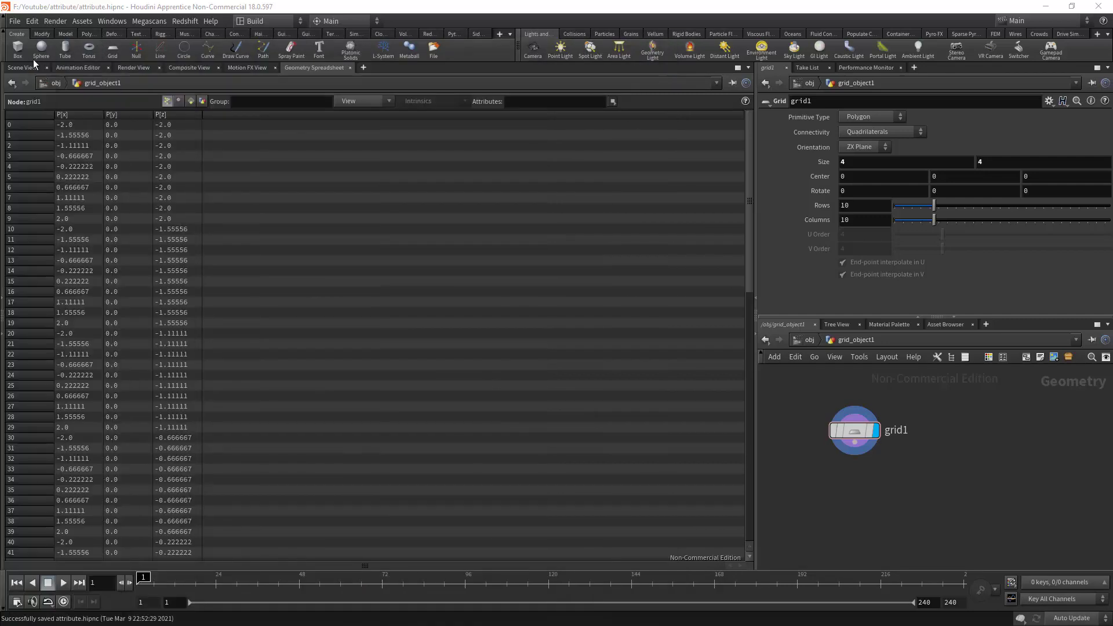
Step: Add pointwrangle1, a Point Wrangle node connected below grid1, and reshow the point table
left_click(22, 67)
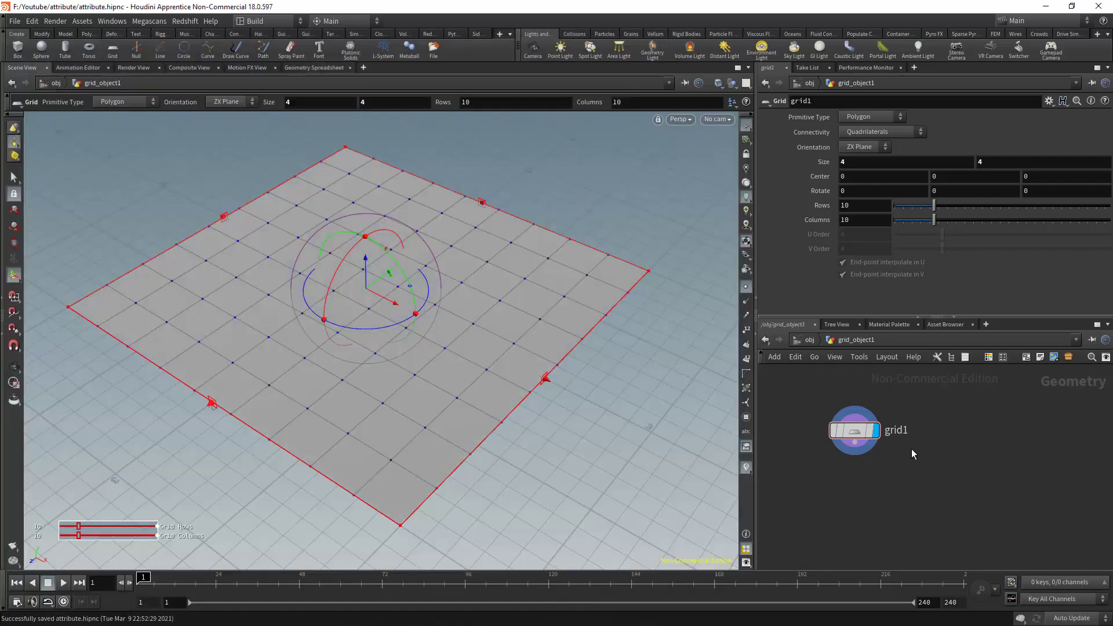
key("Tab")
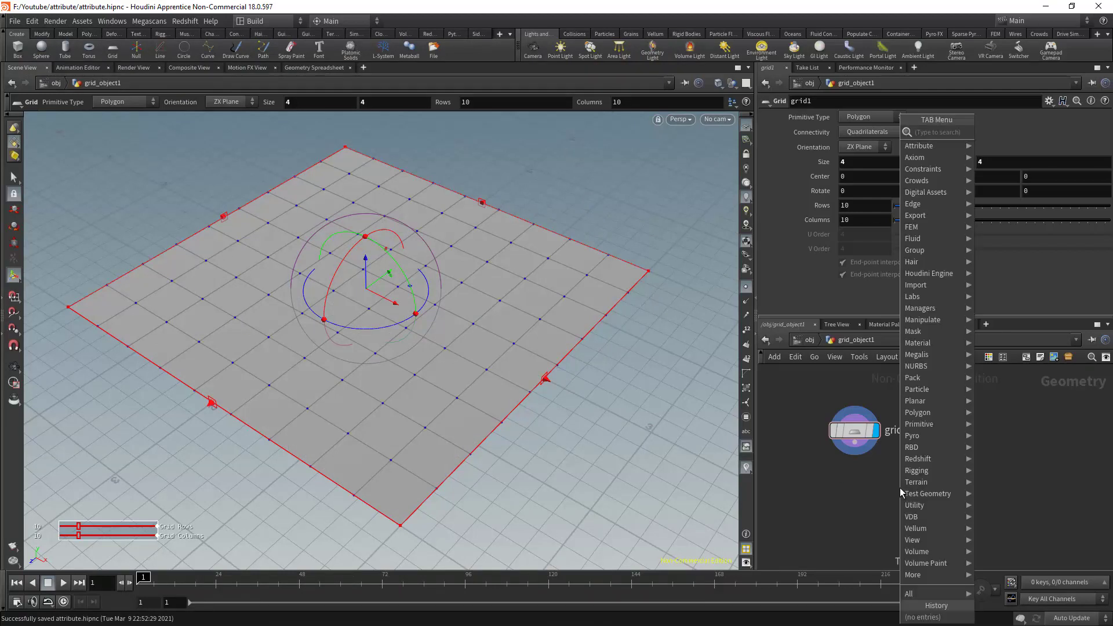
type("point")
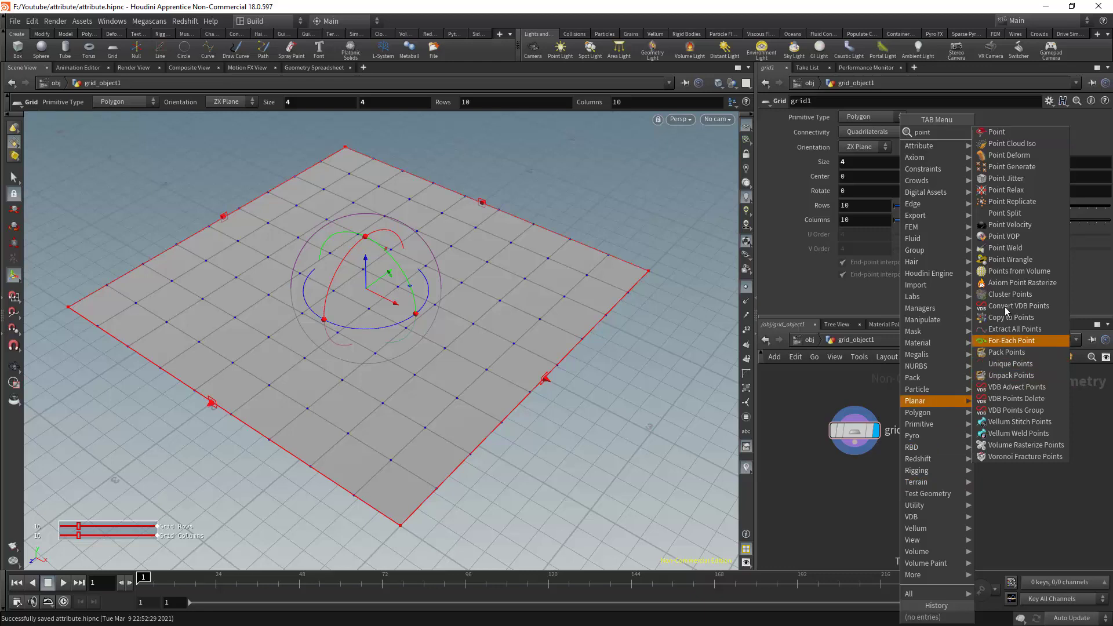
left_click(1010, 259)
left_click(835, 494)
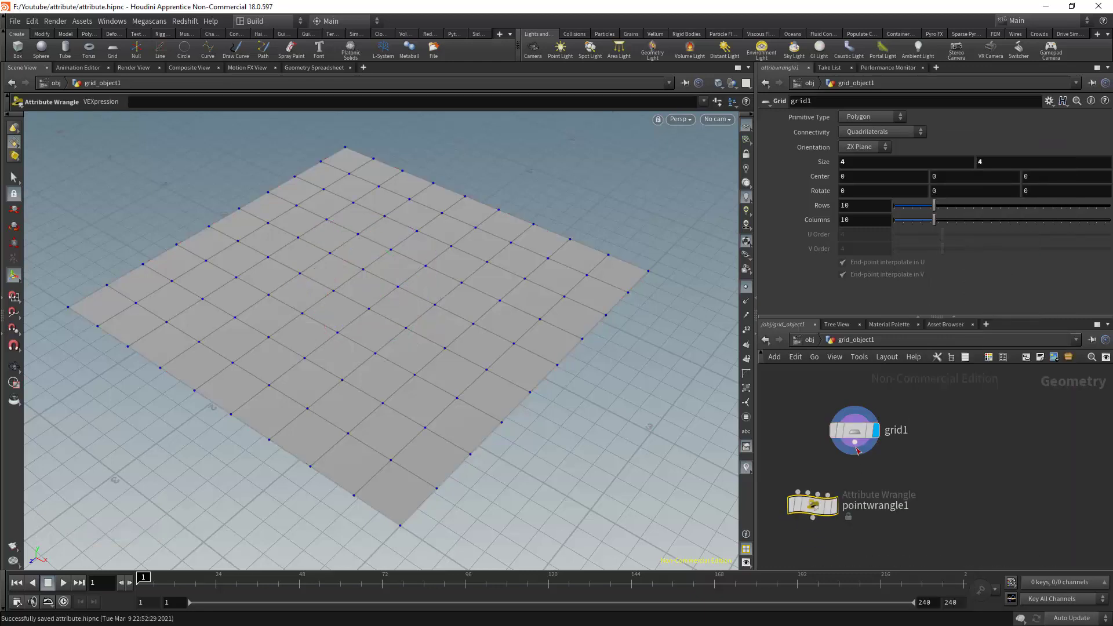
left_click_drag(812, 492, 851, 439)
left_click(850, 439)
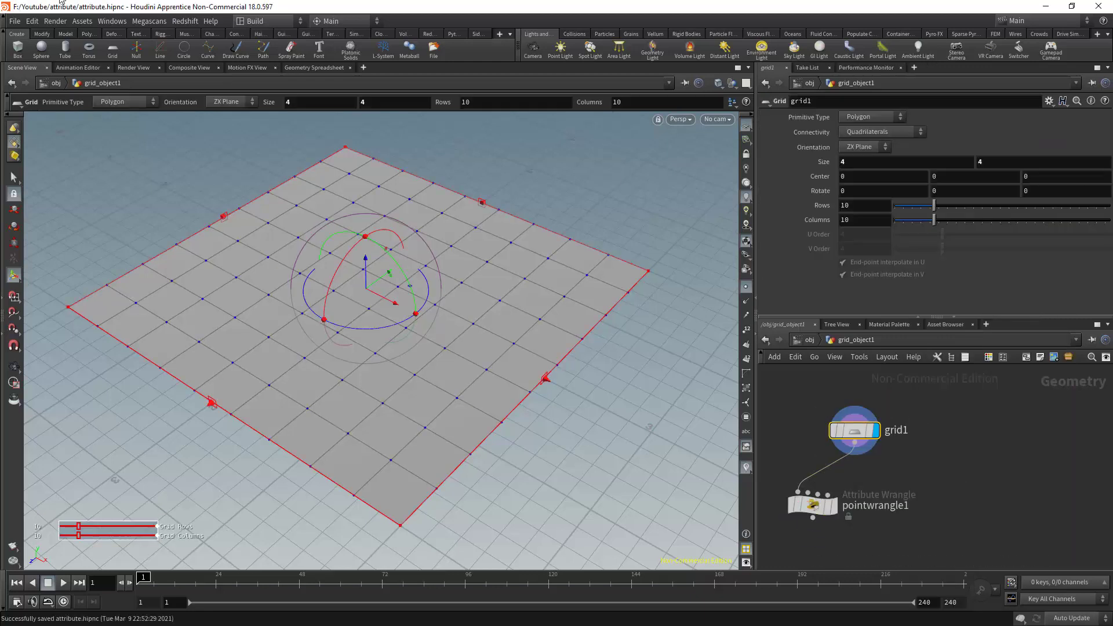
left_click(304, 68)
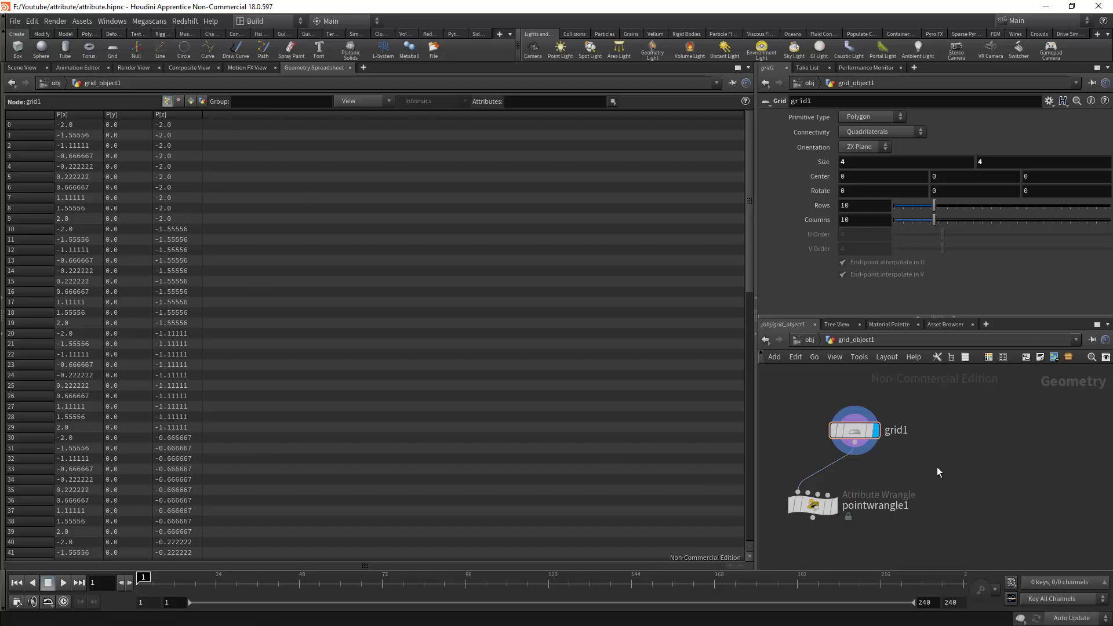
key("Tab")
Step: Add a displayed attribcreate1 node fed by grid1, keeping its attribute class as Point
type("attri")
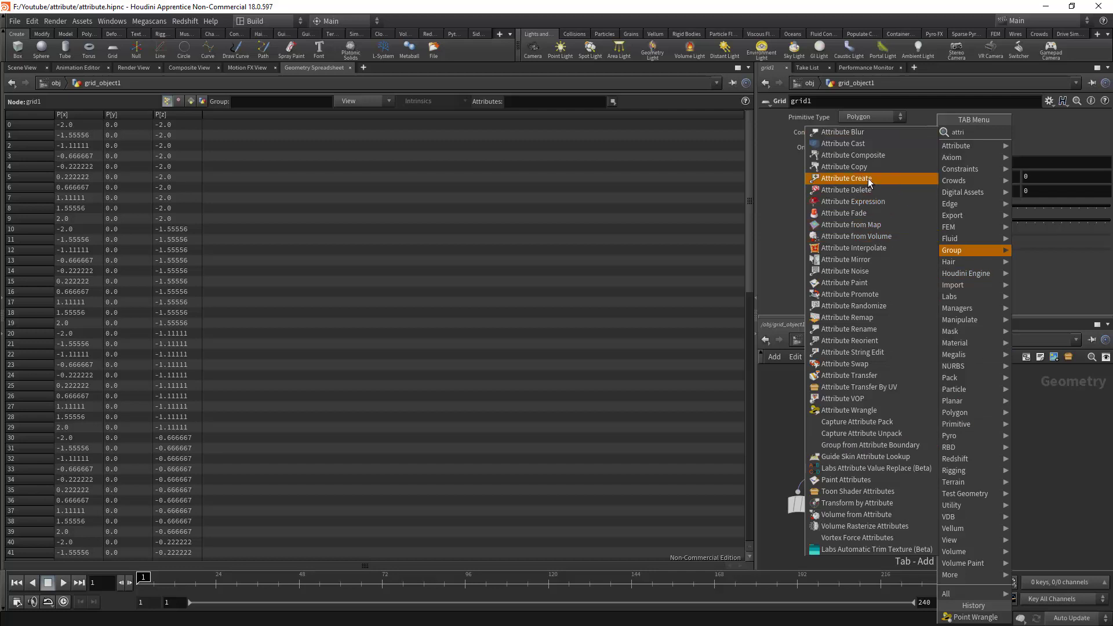
left_click(864, 178)
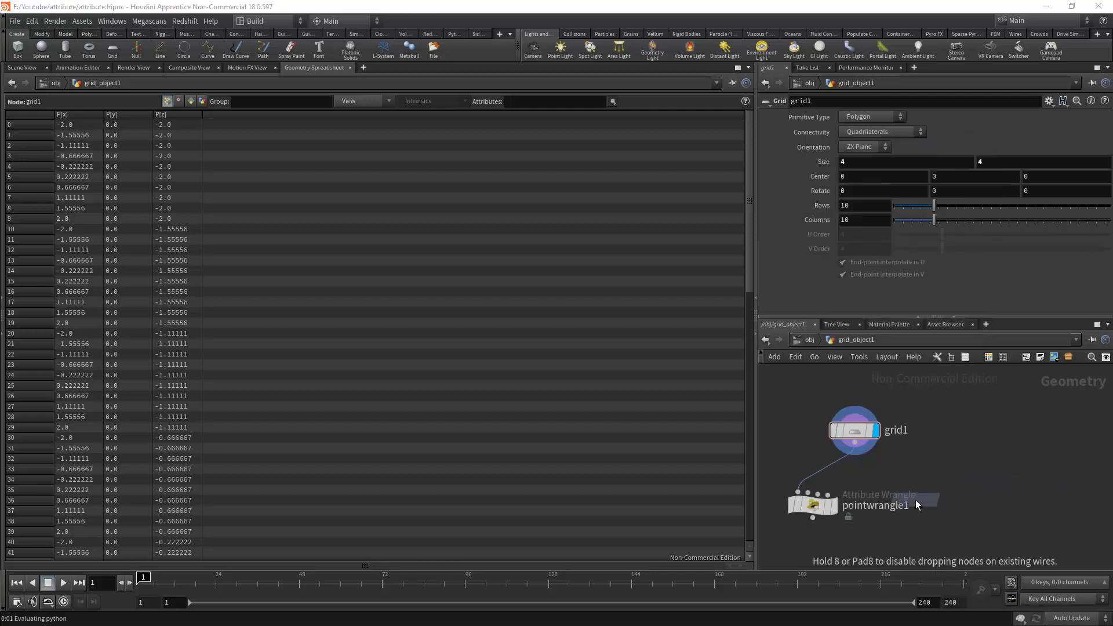
left_click(916, 499)
left_click(852, 445)
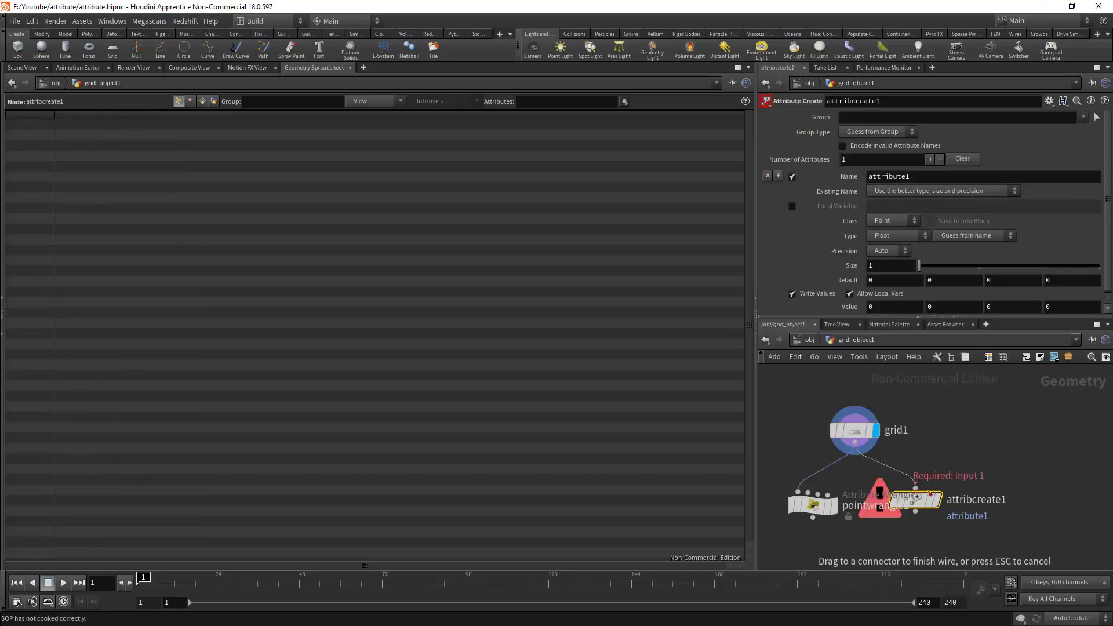
left_click(915, 497)
left_click(925, 506)
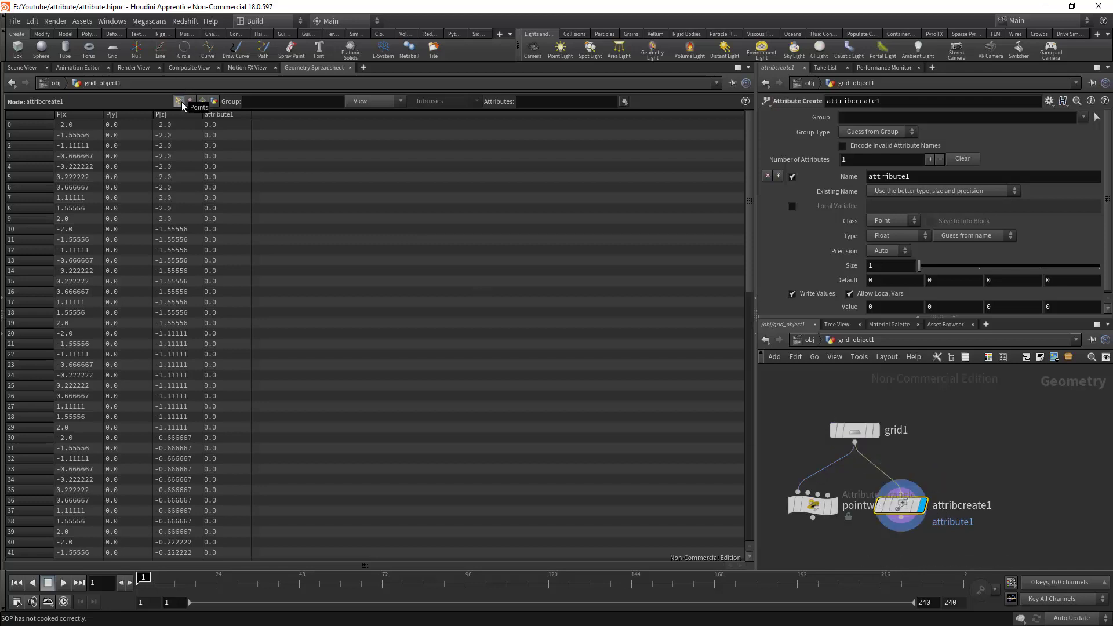
mouse_move(812, 504)
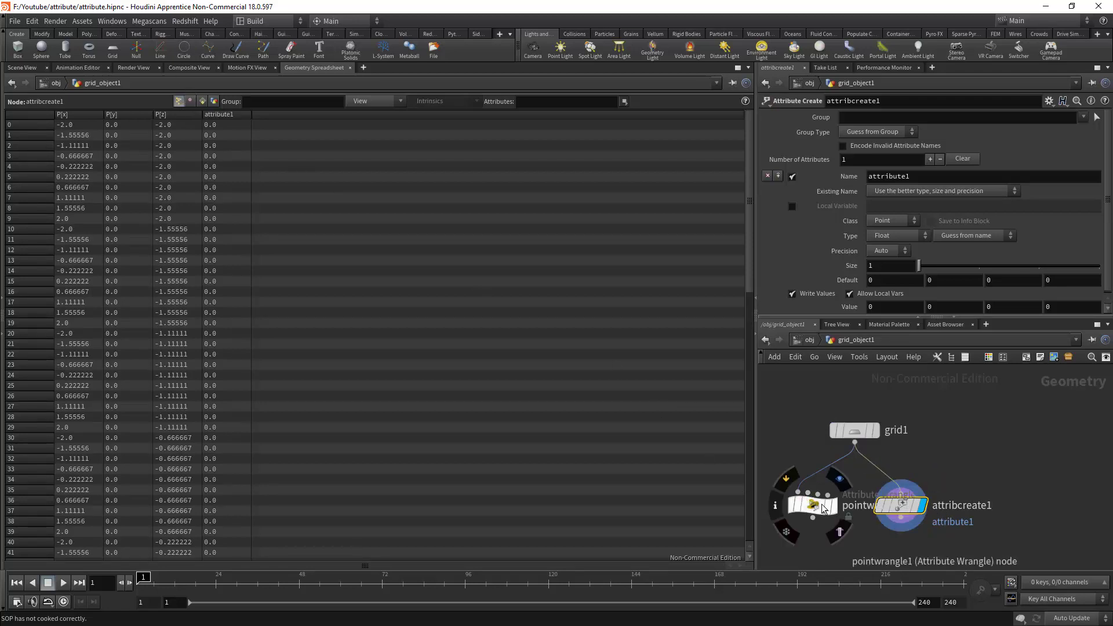
key("l")
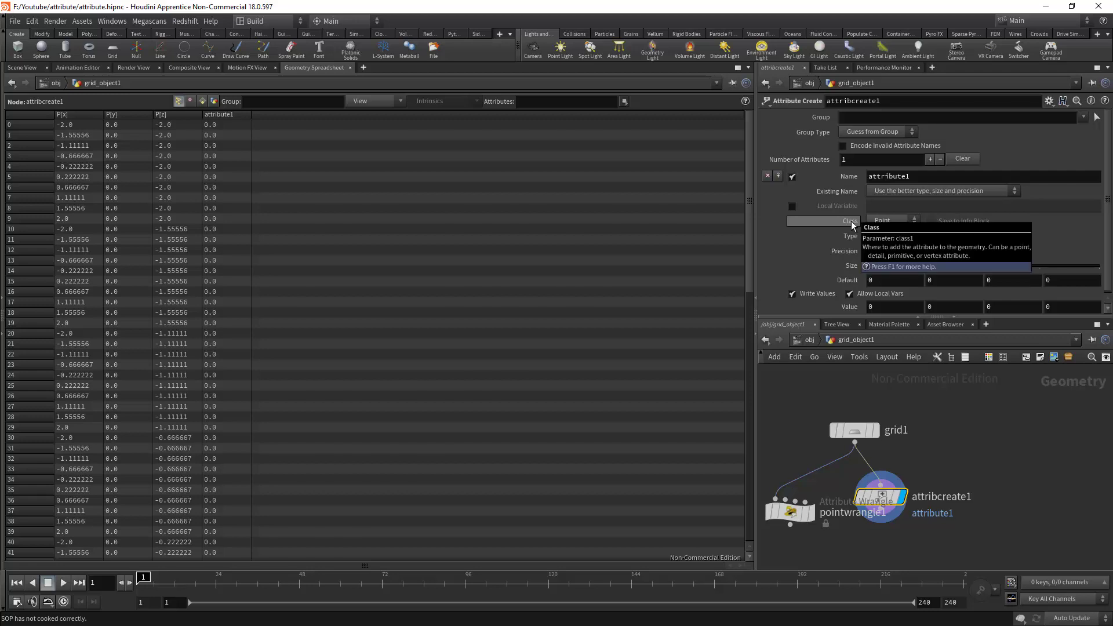
left_click(892, 221)
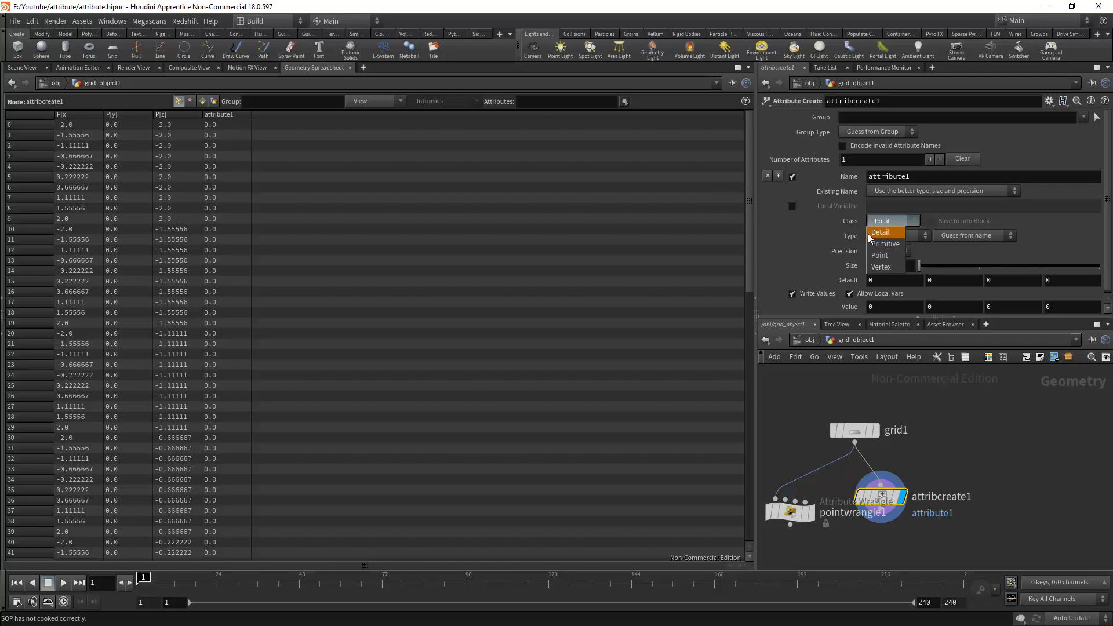
left_click(879, 255)
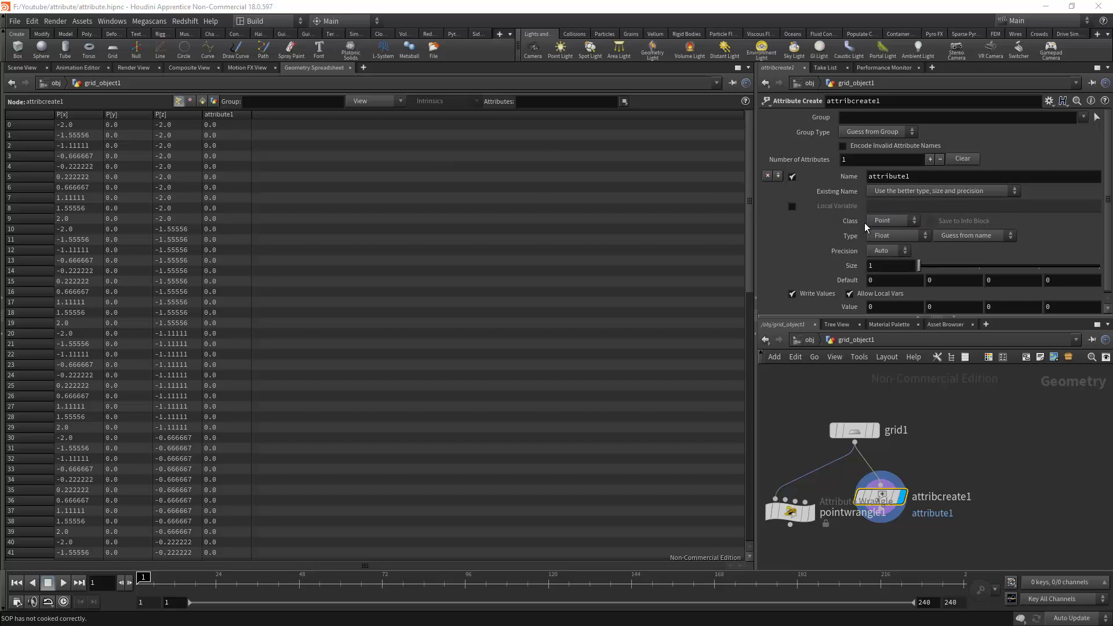
Step: Rename attribute1 to myvar and set its value to 2
double_click(930, 178)
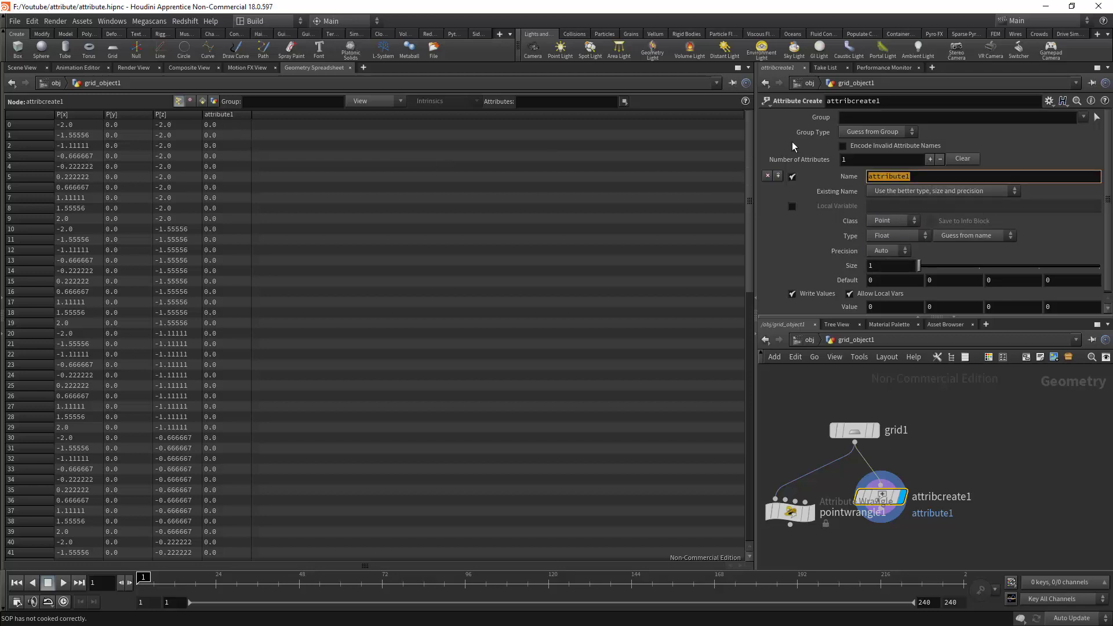
type("myvar")
key("Return")
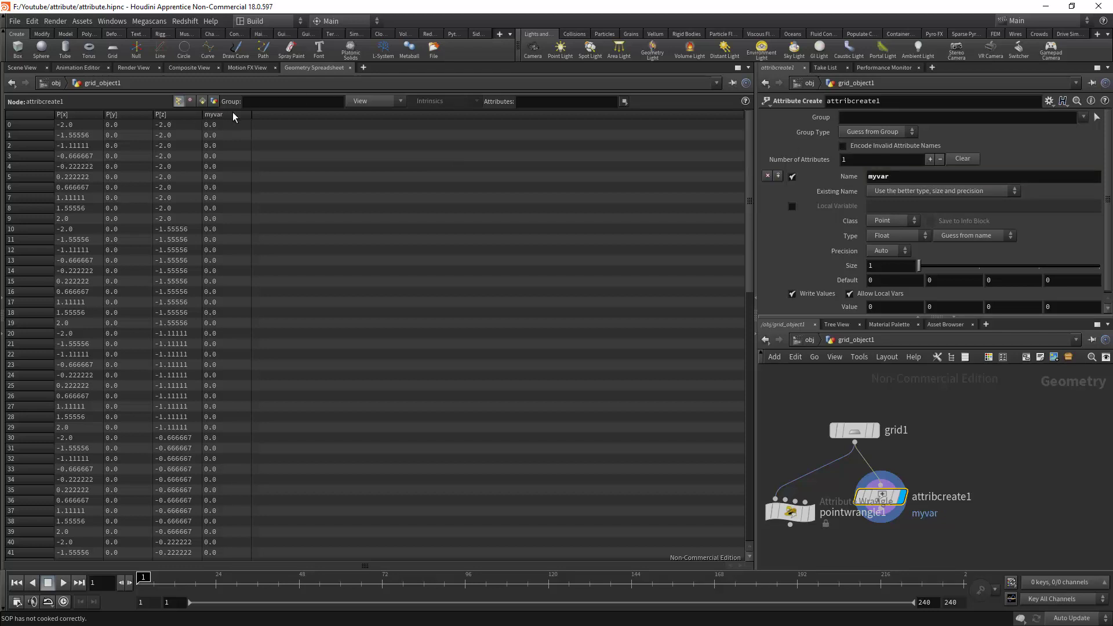
scroll(893, 275, "down", 1)
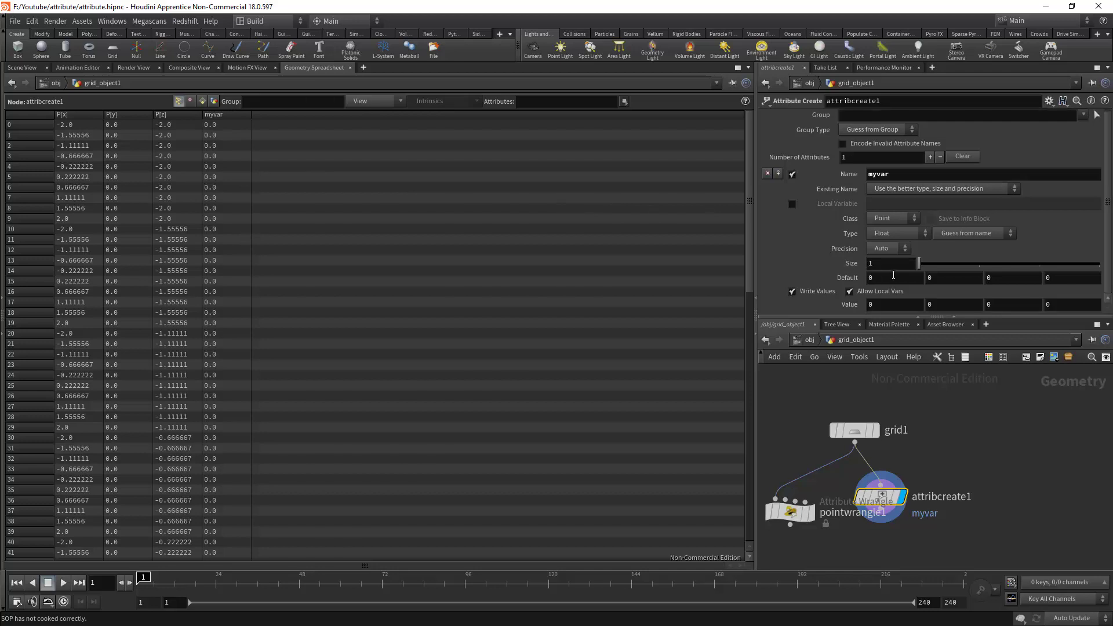
double_click(888, 307)
type("1")
key("Return")
double_click(884, 305)
type("2")
key("Return")
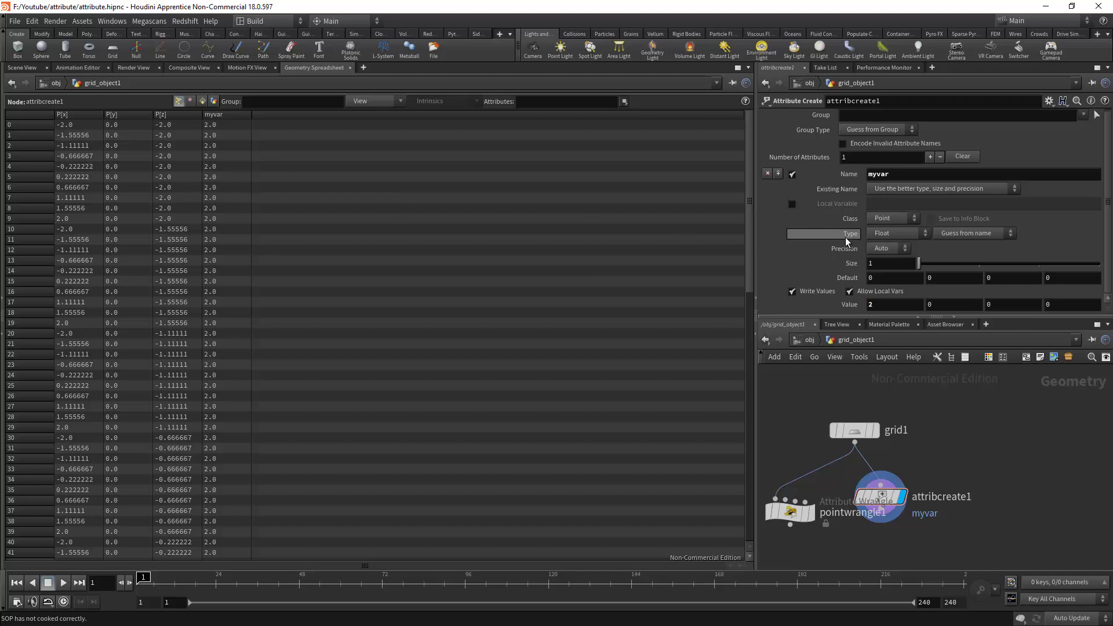
Step: Change myvar's type to Vector and enlarge the network and parameter panes
left_click(887, 234)
left_click(882, 257)
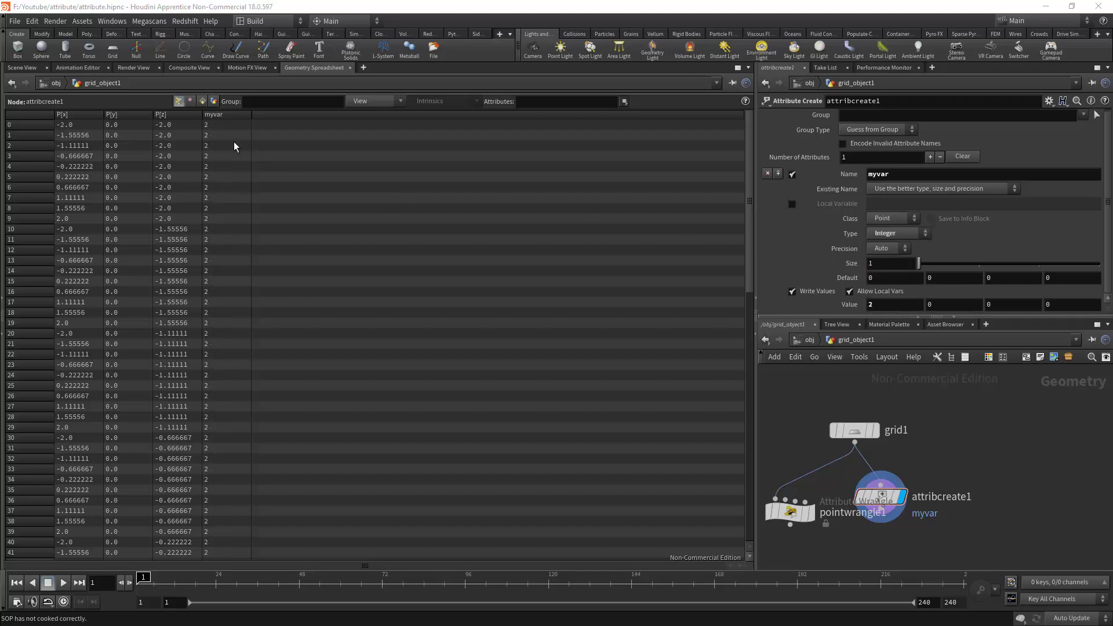
left_click(899, 232)
left_click(885, 268)
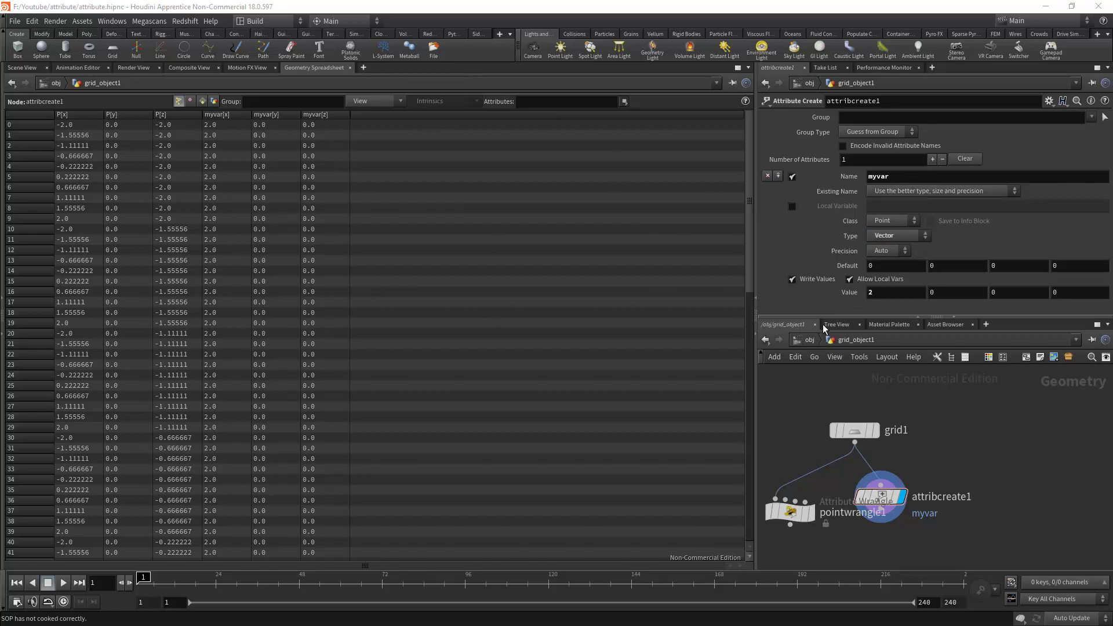
left_click_drag(823, 316, 920, 318)
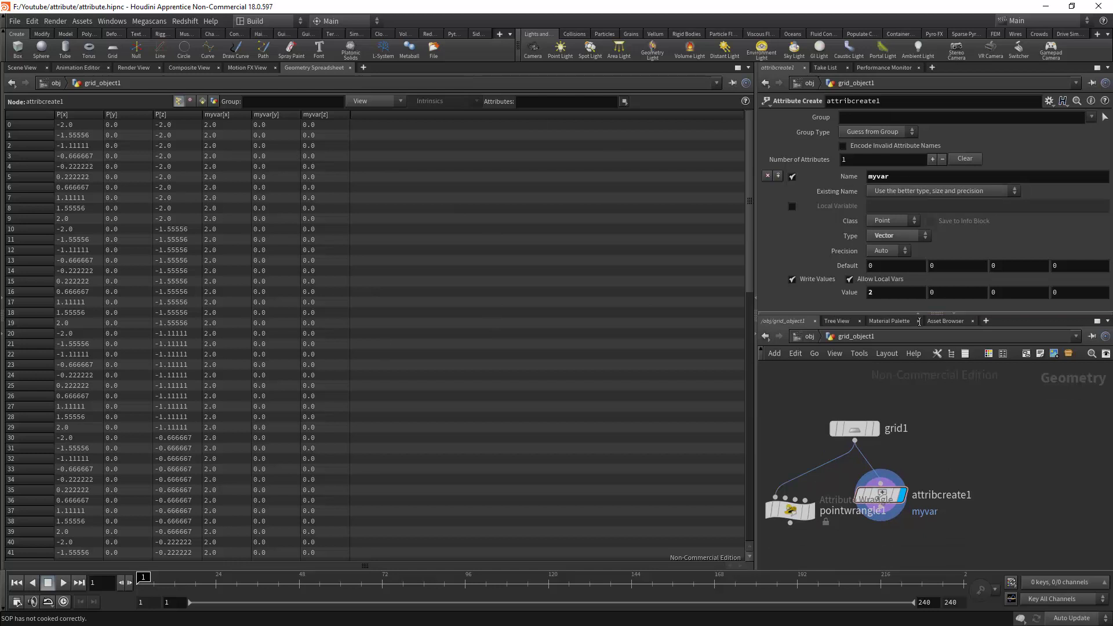
left_click_drag(755, 383, 530, 382)
left_click_drag(749, 457, 723, 510)
Step: Rename attribcreate1 to myvar_attr, rearrange the nodes, and select pointwrangle1
double_click(804, 511)
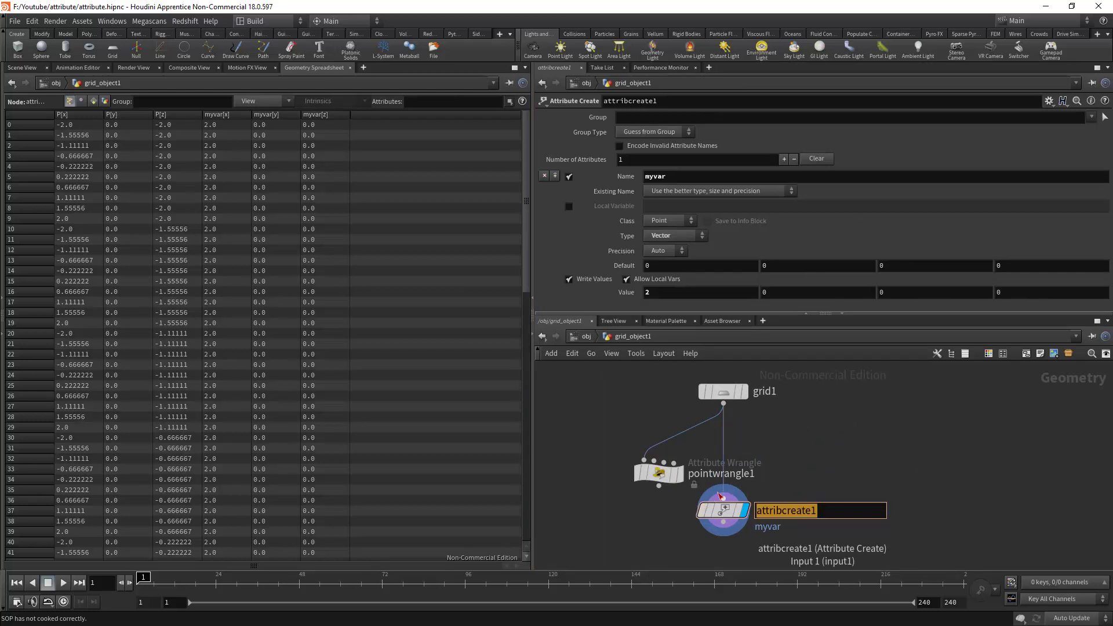
type("myvar_")
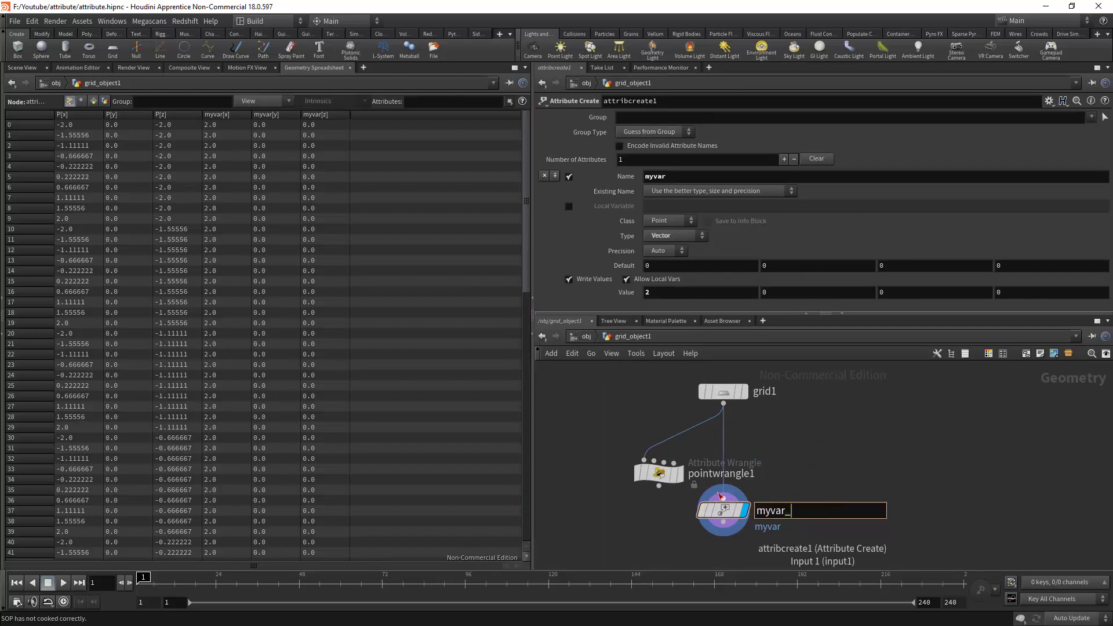
type("attr")
key("Return")
left_click_drag(732, 515, 859, 427)
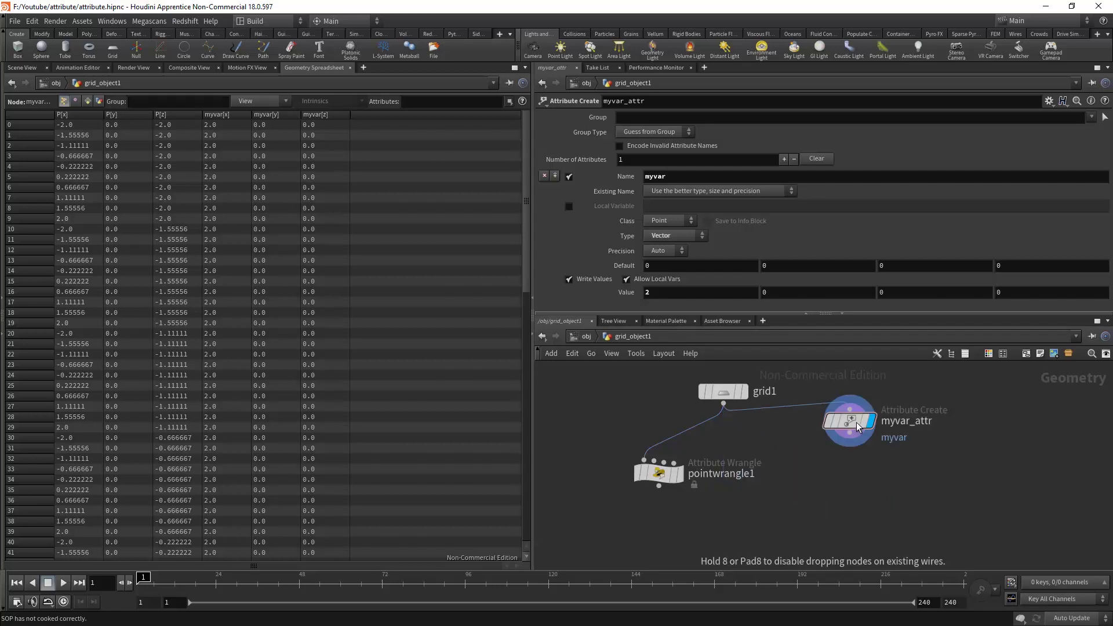
left_click_drag(659, 472, 700, 470)
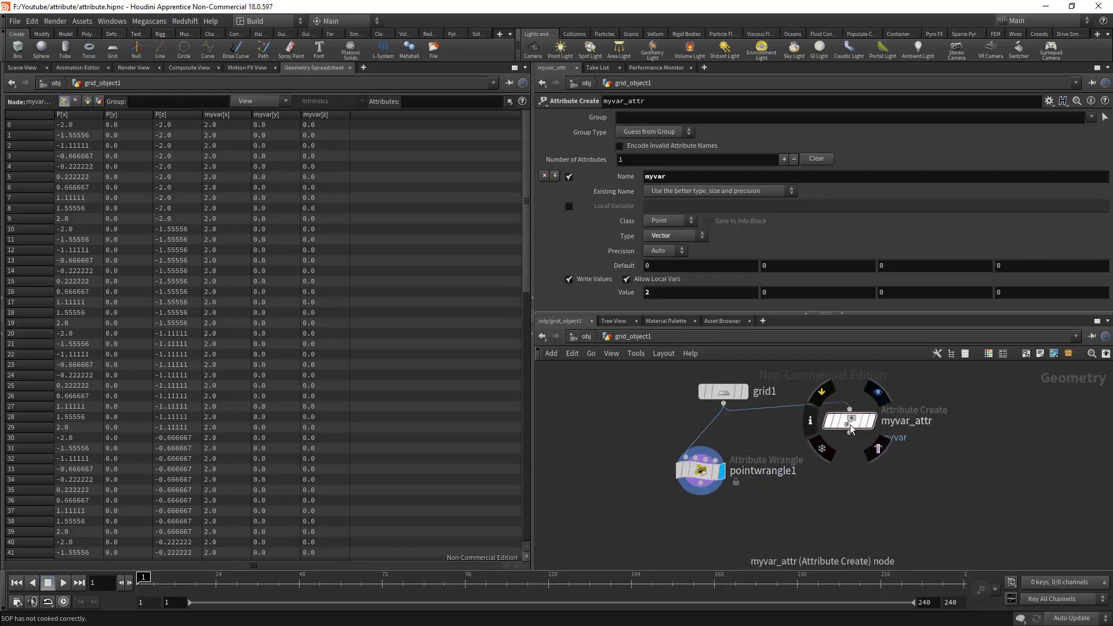
left_click_drag(851, 429, 851, 450)
left_click(700, 471)
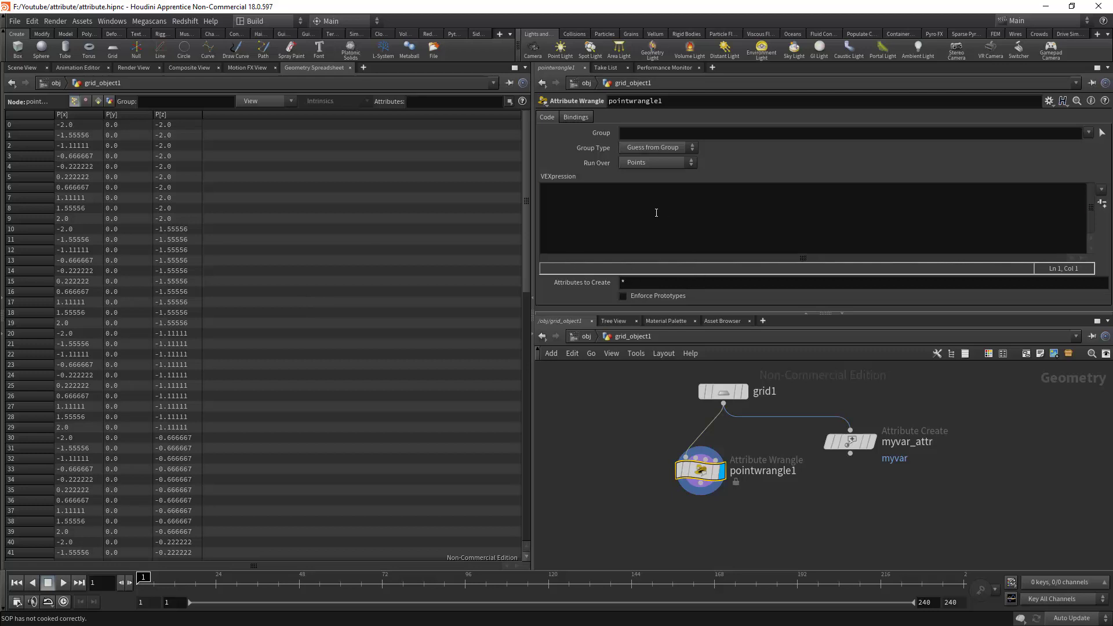
Step: Write v@myvar = 1.0; in pointwrangle1's VEXpression, running over Points
left_click(660, 213)
type("i")
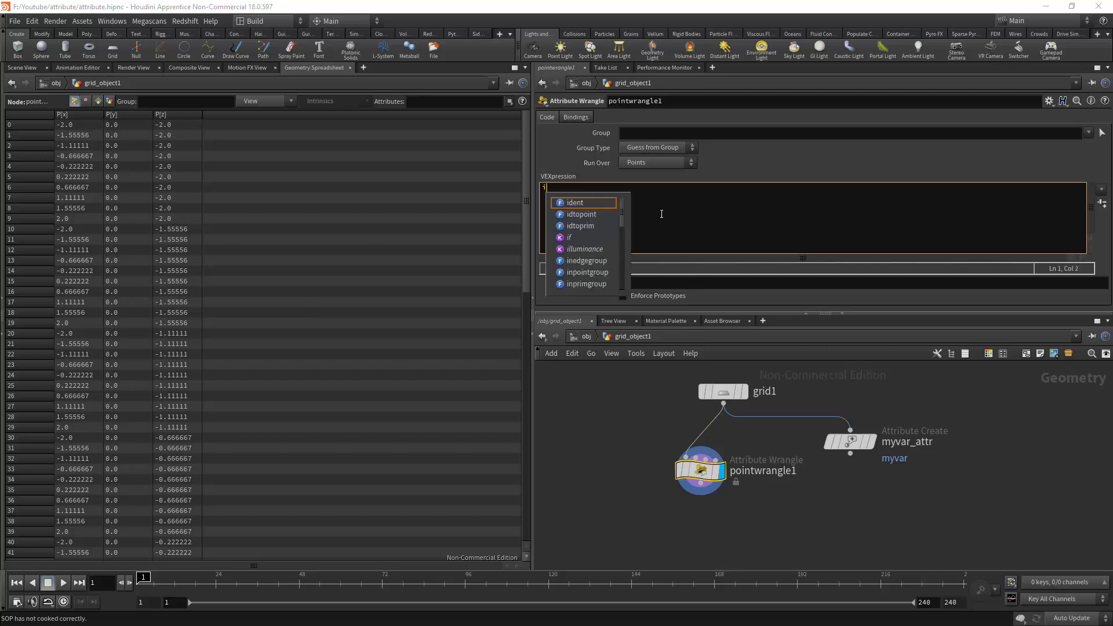
type("@")
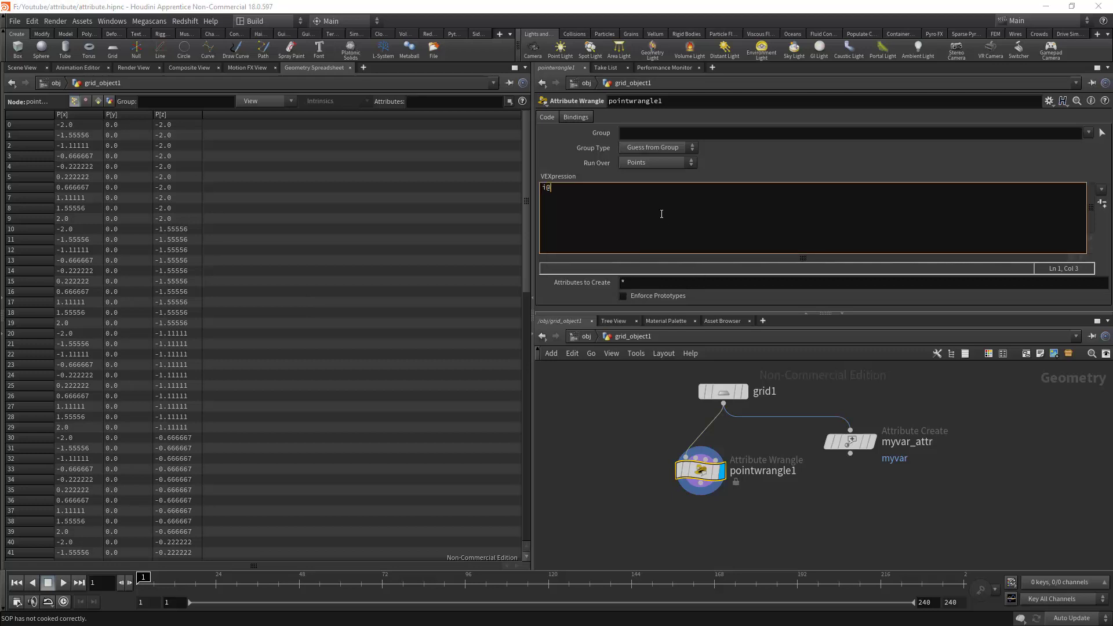
left_click(850, 442)
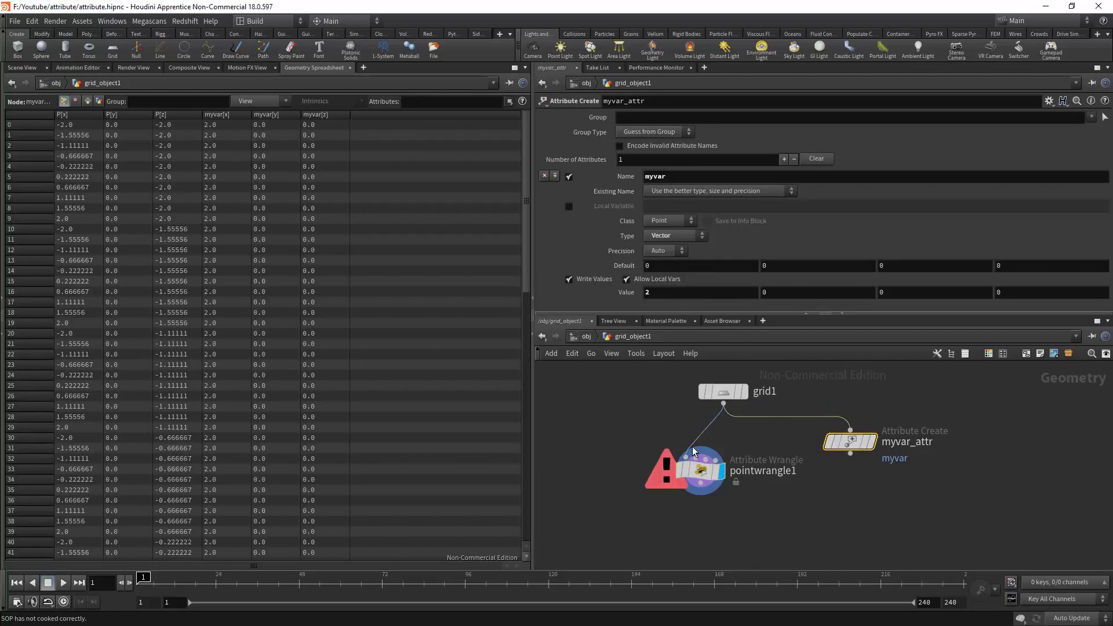
left_click(700, 469)
left_click(651, 164)
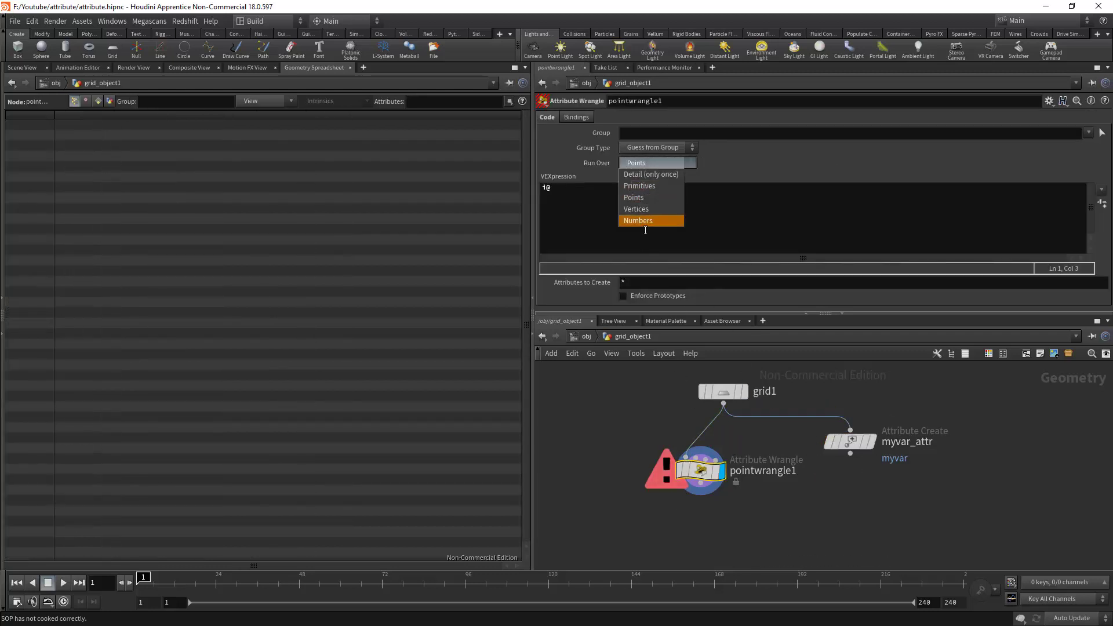
left_click(637, 198)
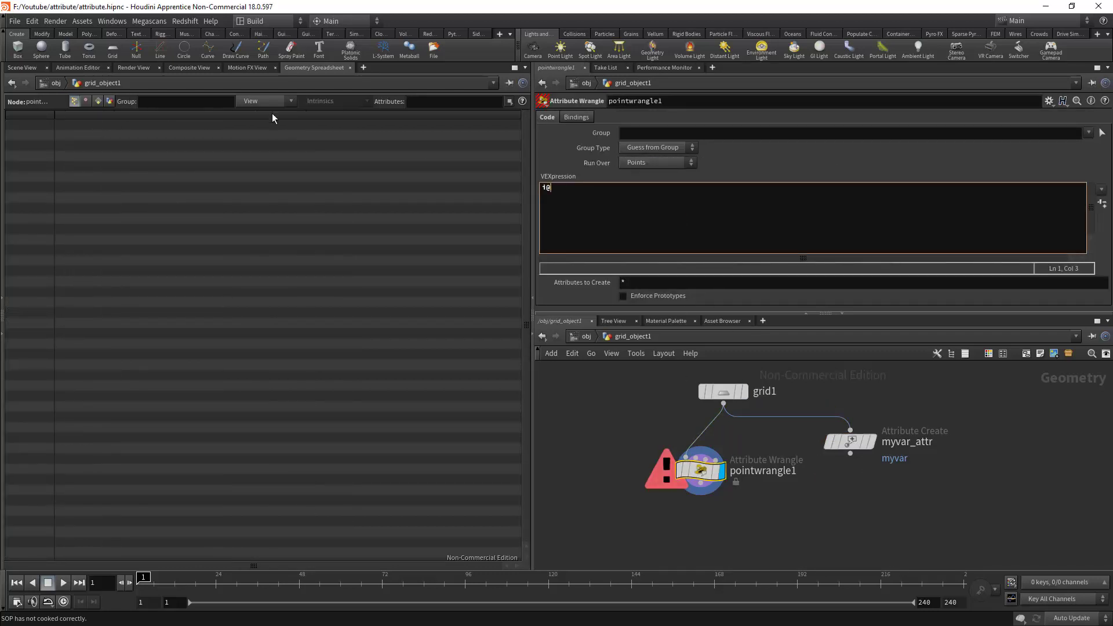
type("myvar ")
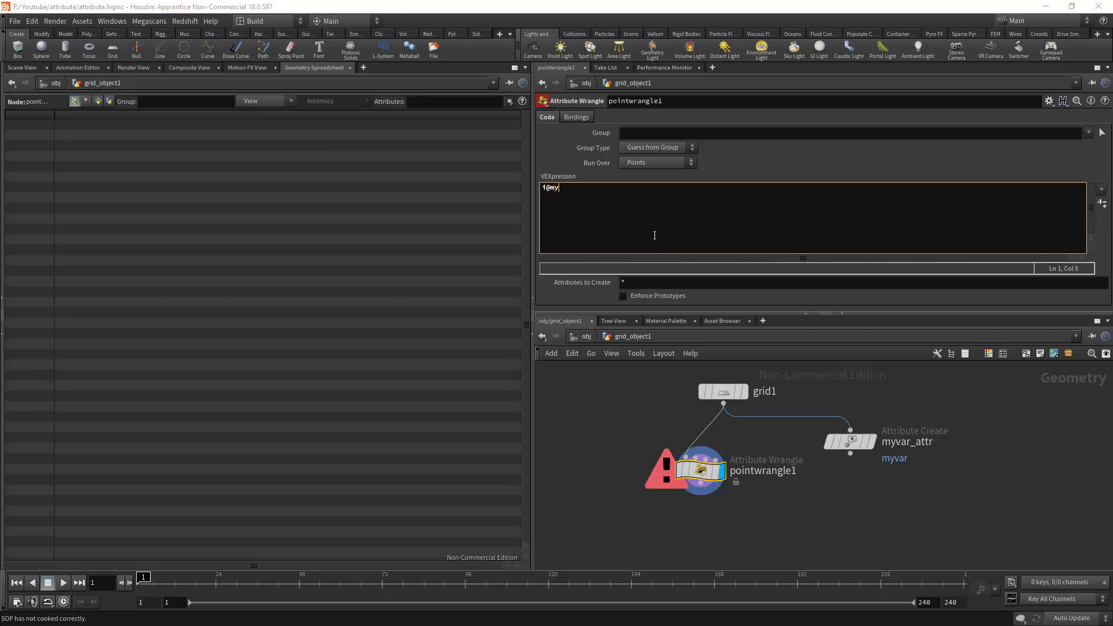
type("= 1.0;")
left_click(546, 188)
key("BackSpace")
type("f")
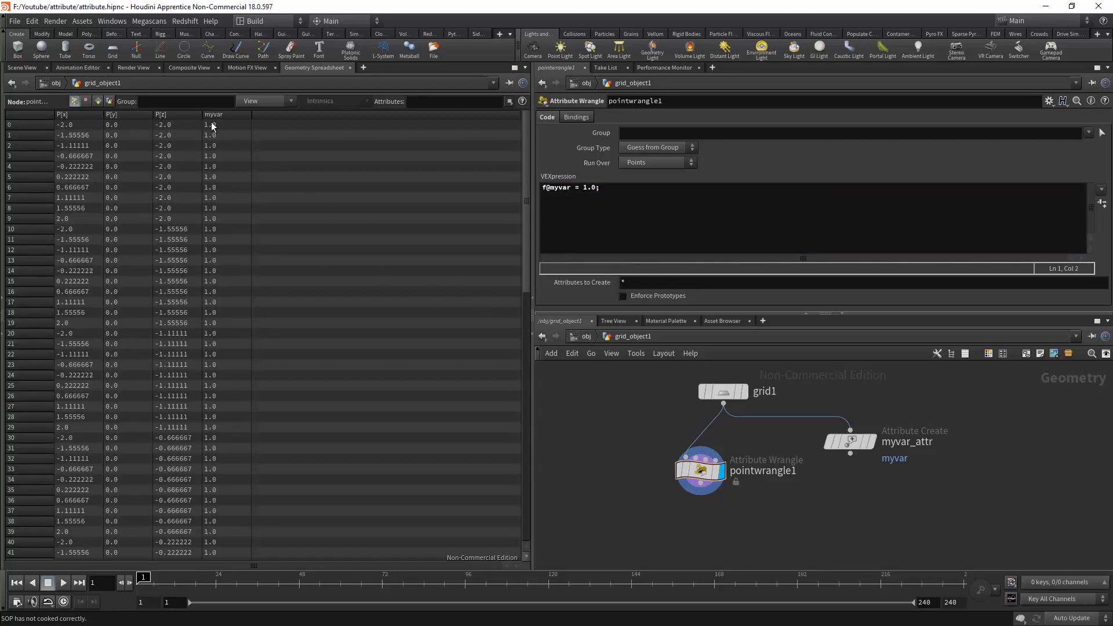
key("BackSpace")
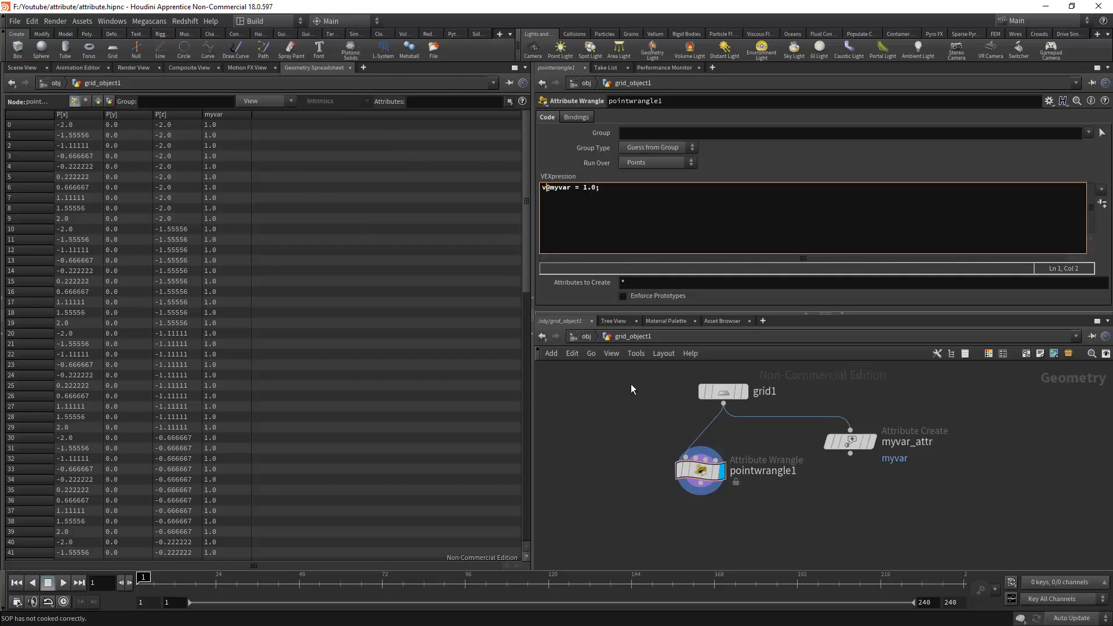
type("v")
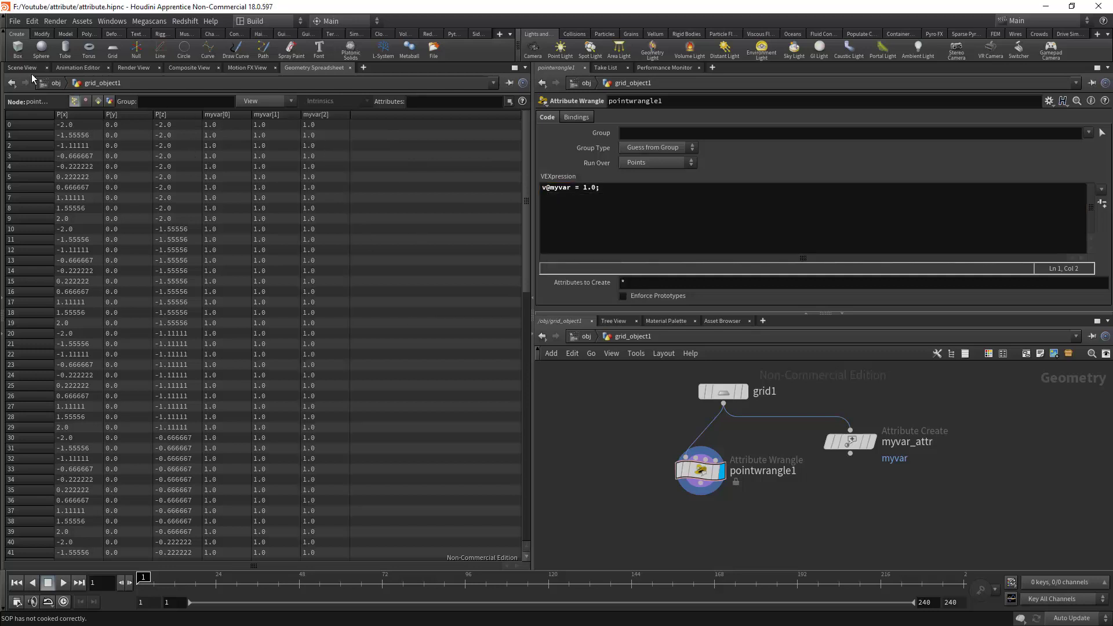
Step: Run the wrangle over Vertices, then Primitives, checking each in the spreadsheet
left_click(14, 68)
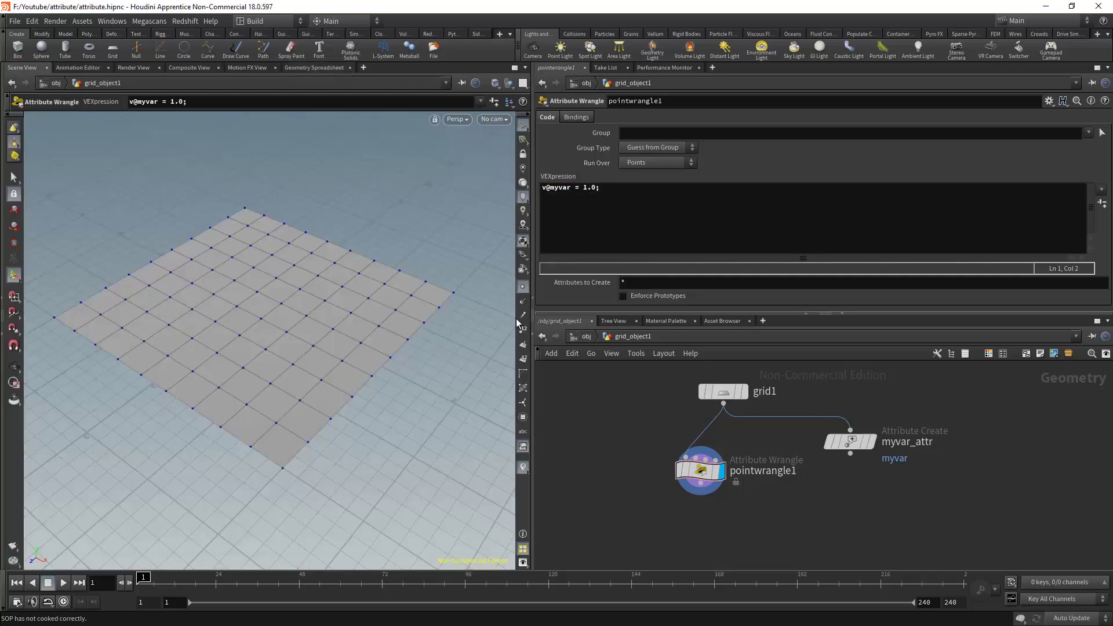
left_click(301, 69)
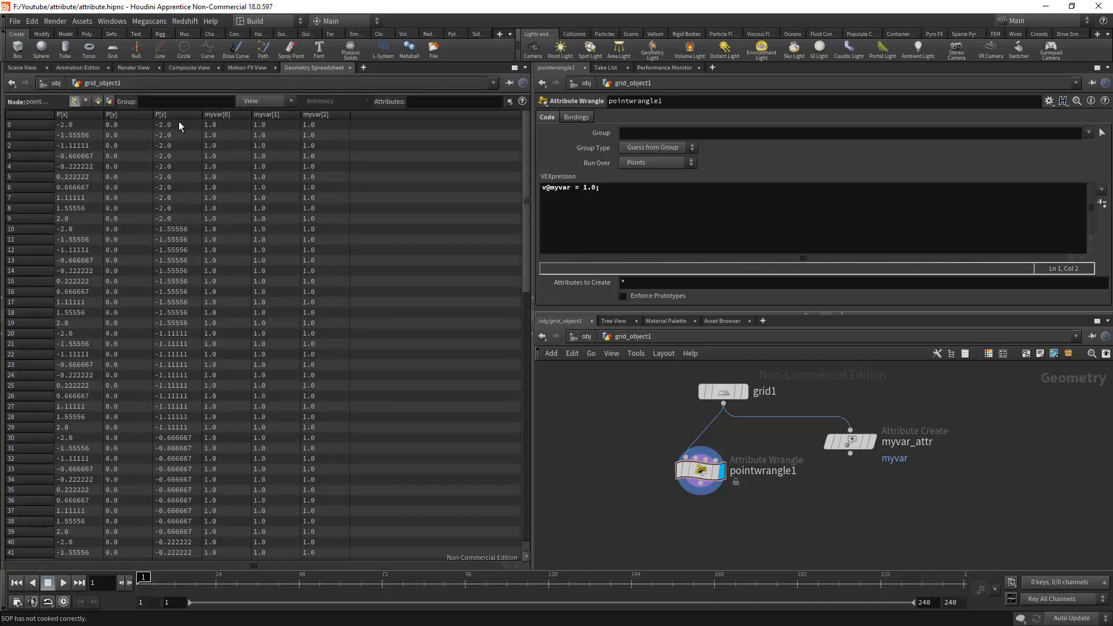
left_click(670, 162)
left_click(646, 208)
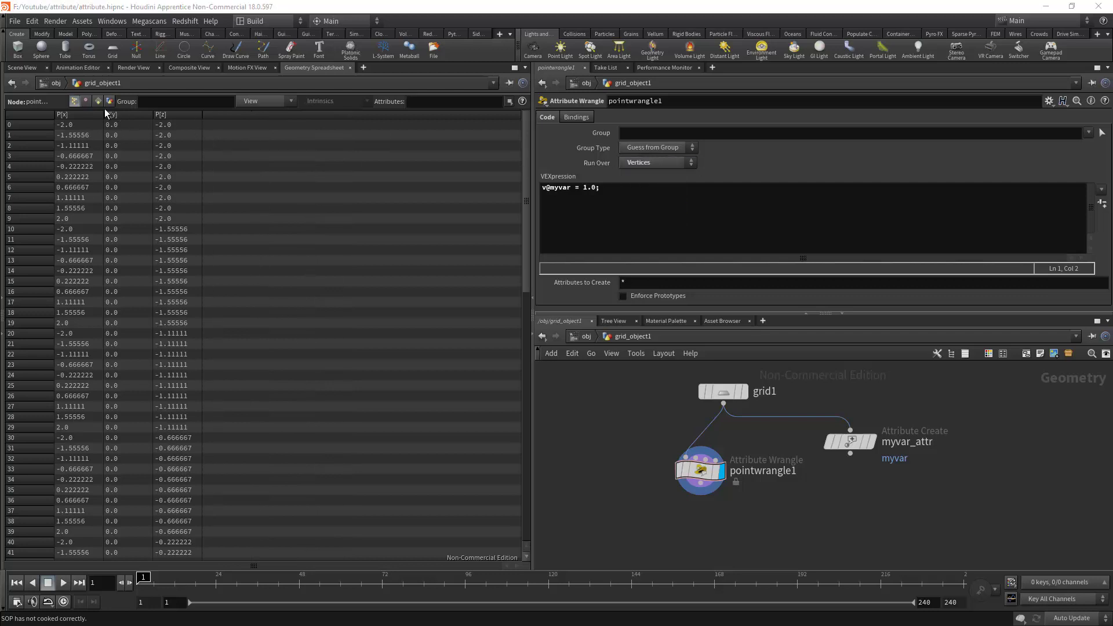
left_click(86, 100)
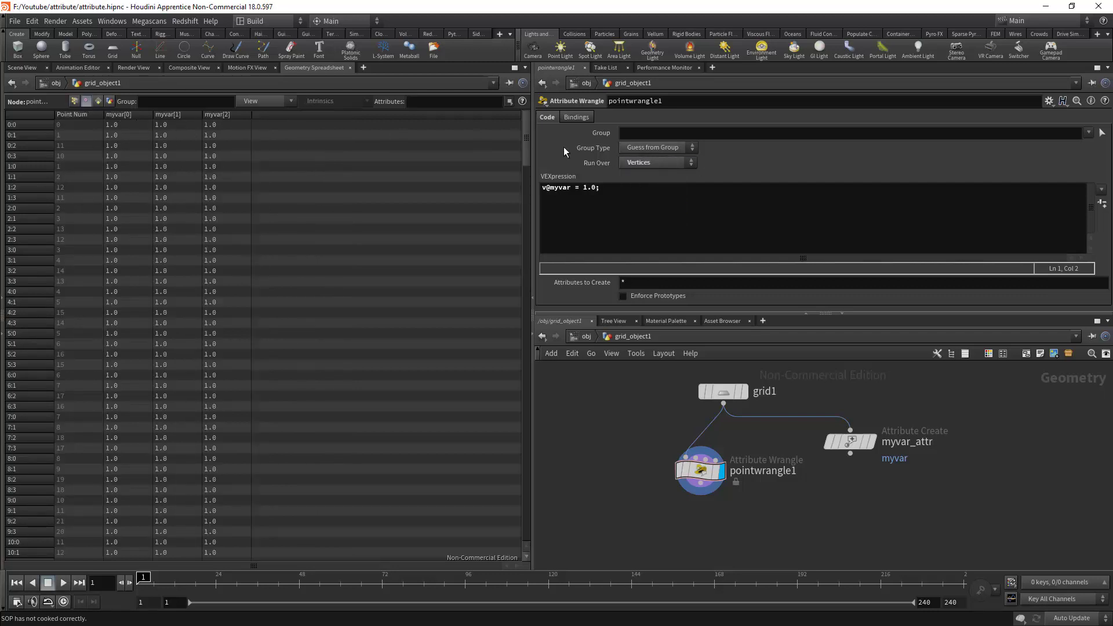
left_click(683, 165)
left_click(648, 189)
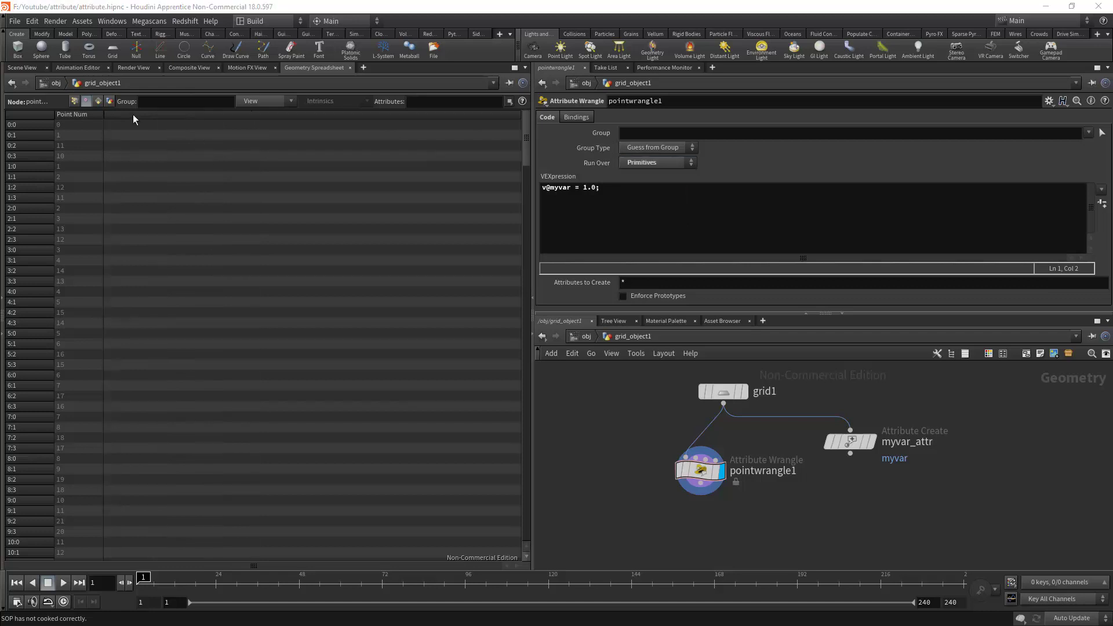
left_click(97, 102)
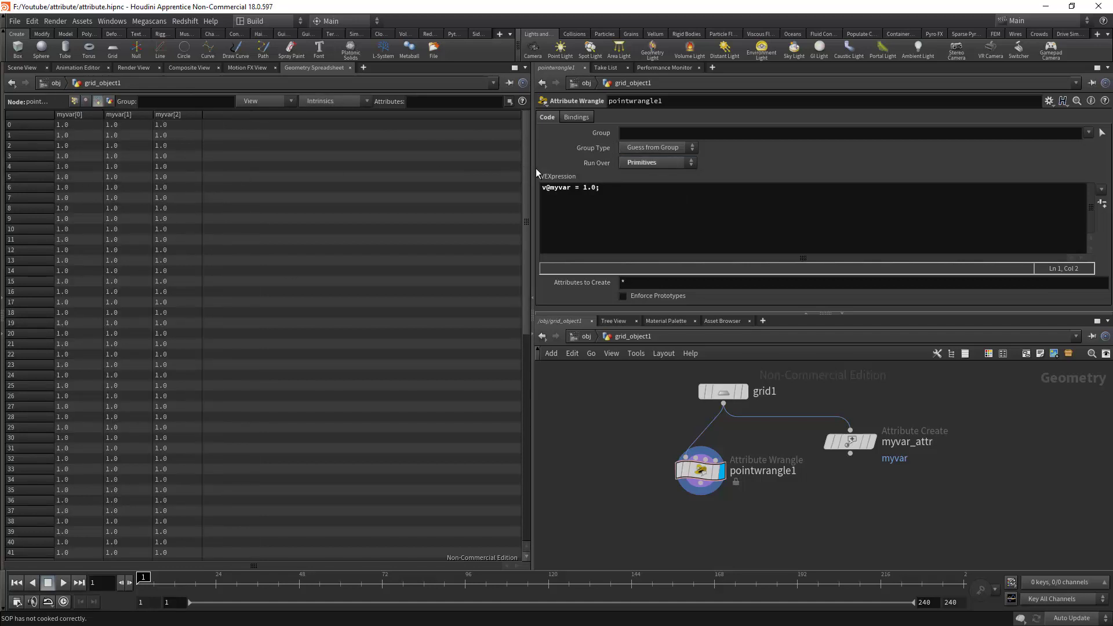
Step: Switch Run Over to Detail and check the detail and point attribute tables
left_click(666, 163)
left_click(649, 220)
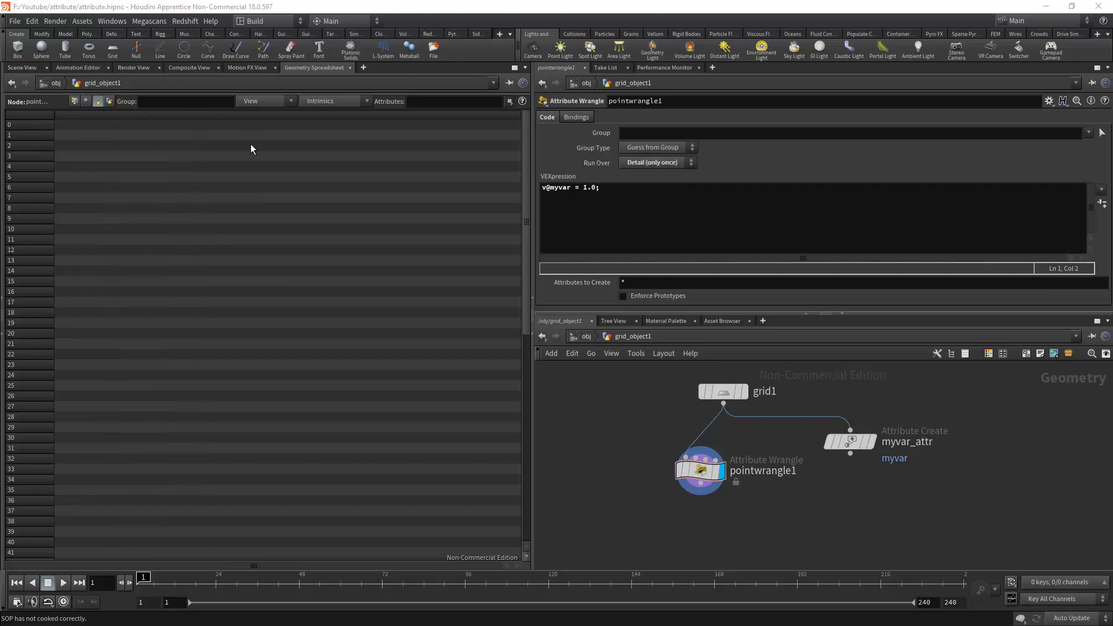
left_click(109, 103)
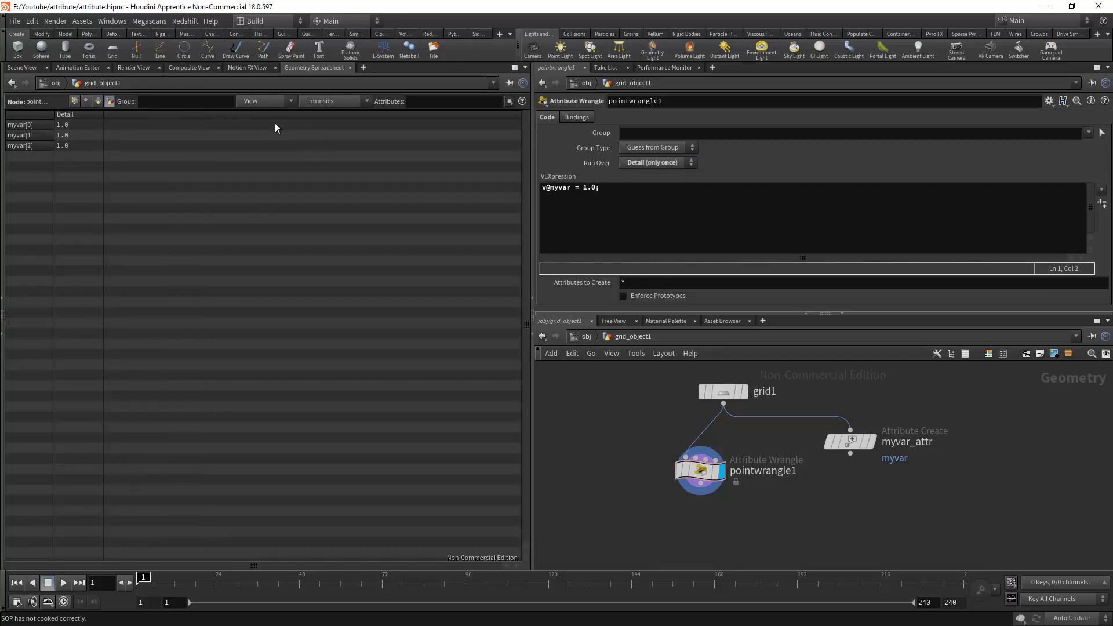
left_click(22, 68)
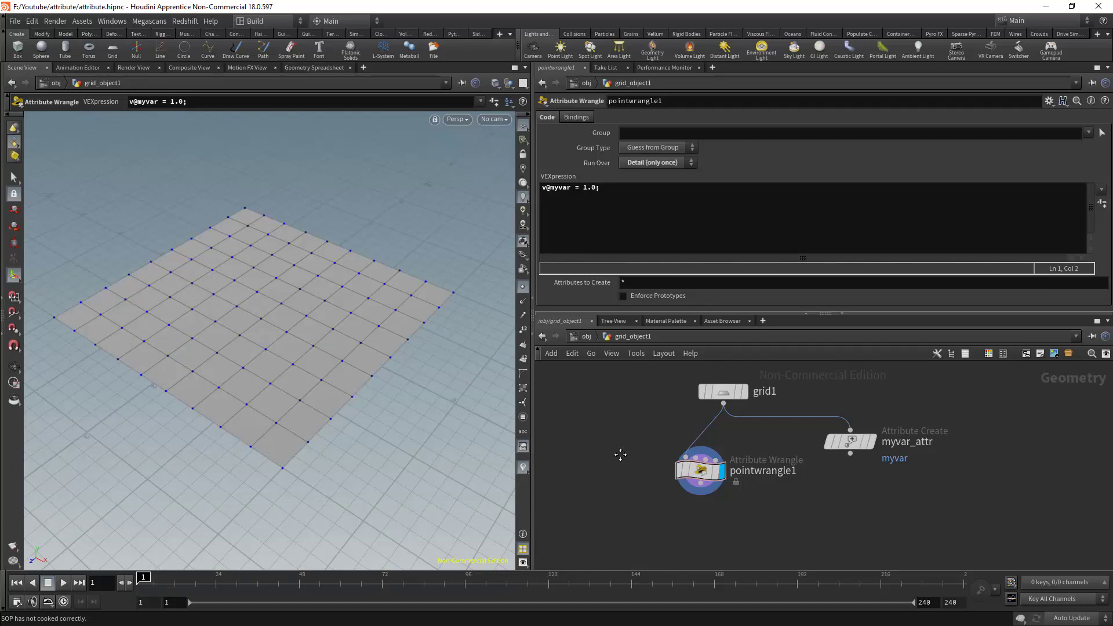
left_click(702, 471)
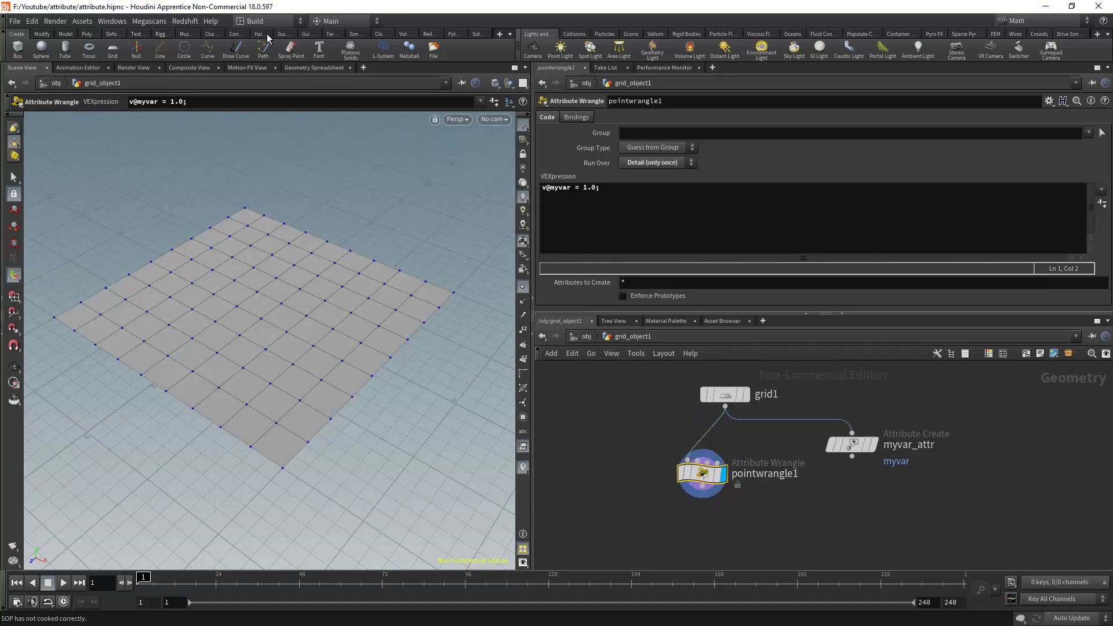
left_click(307, 68)
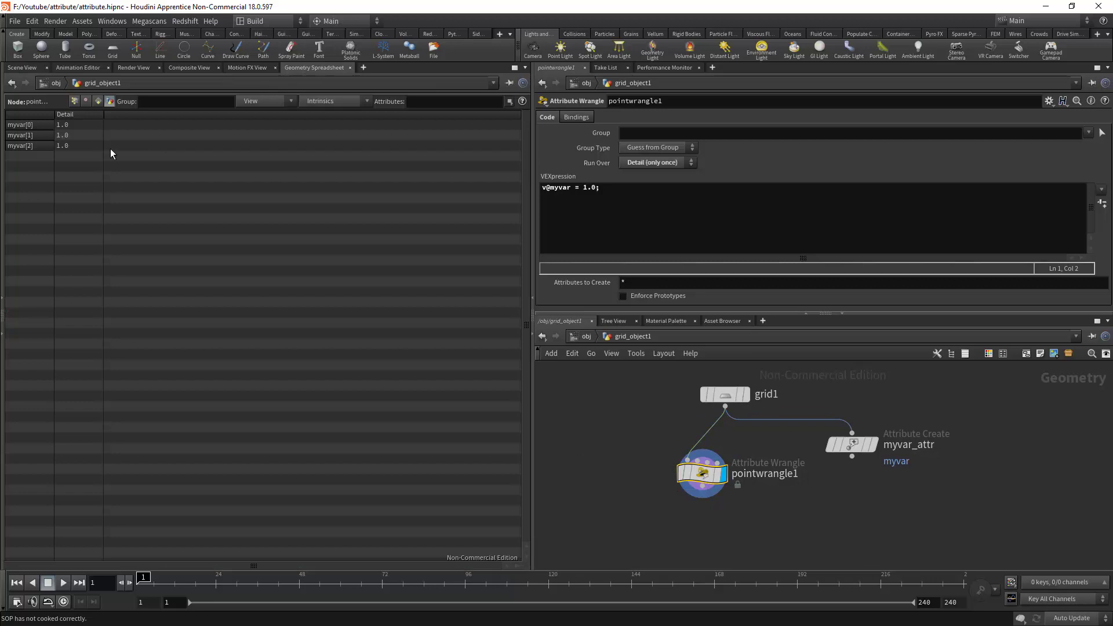
left_click(74, 100)
Step: Change the wrangle code to v@Cd = set(1,0,0); running over Points
left_click_drag(571, 188, 552, 189)
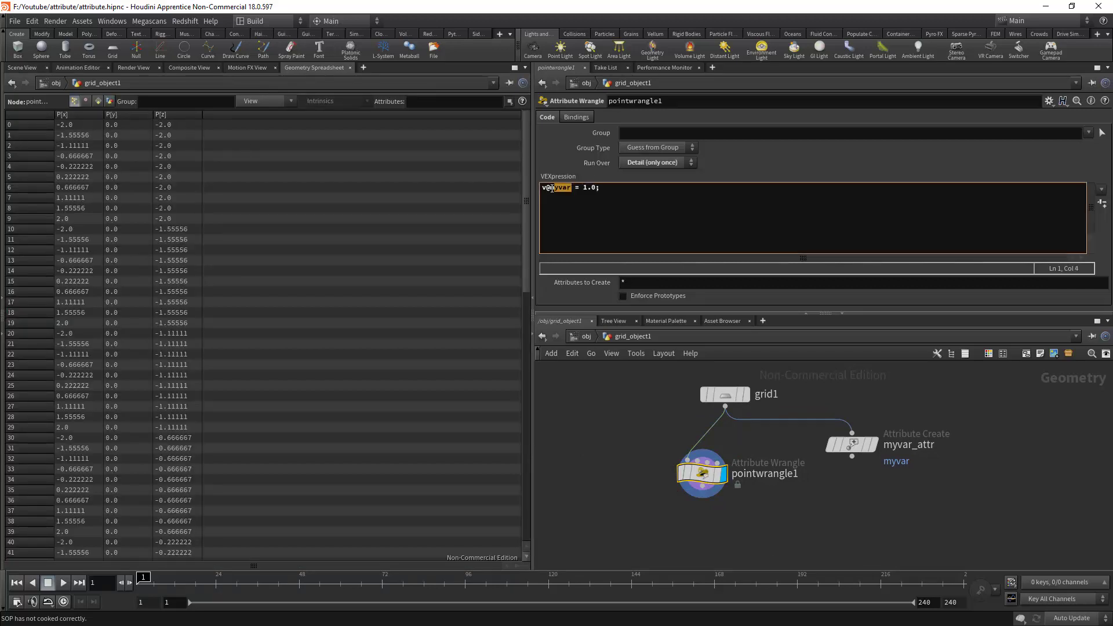
type("C")
type("d")
left_click_drag(586, 188, 567, 192)
type("se")
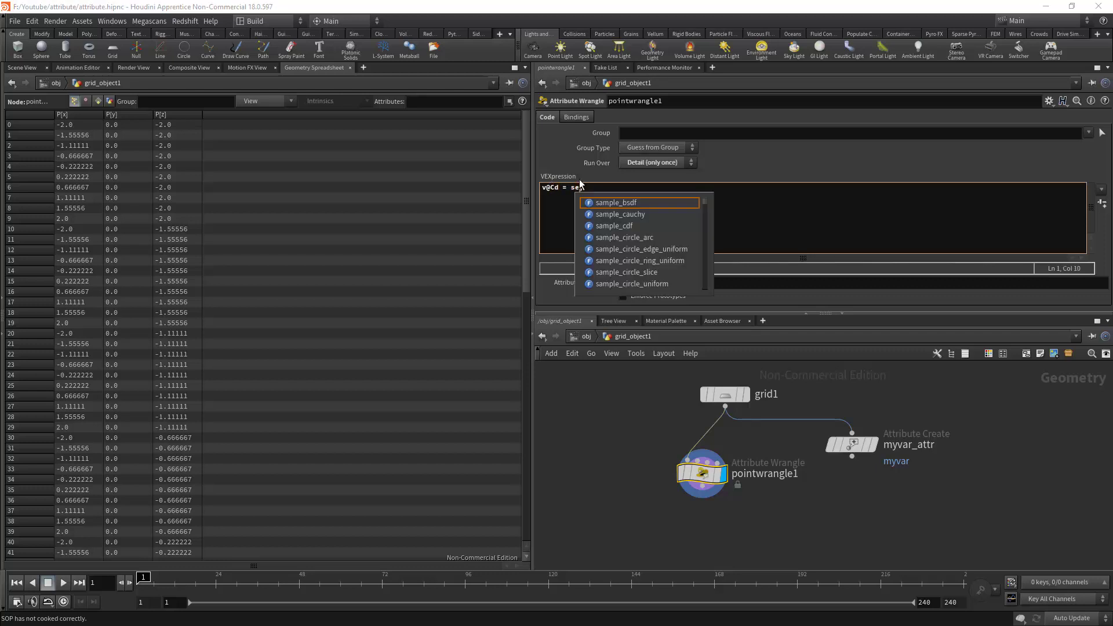
type("t(")
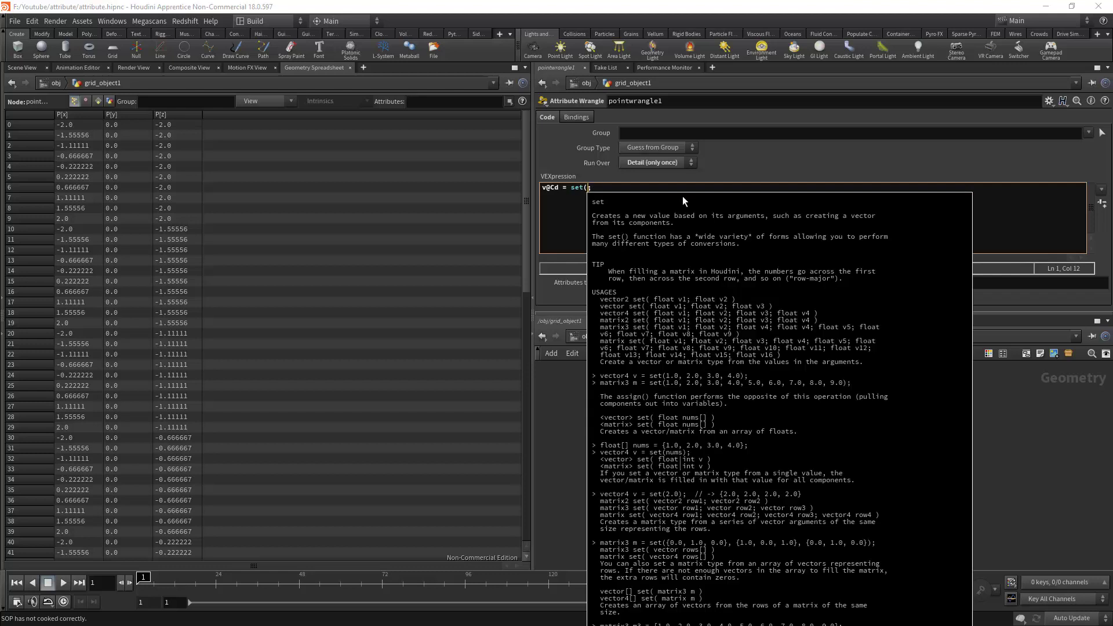
type("1,0,")
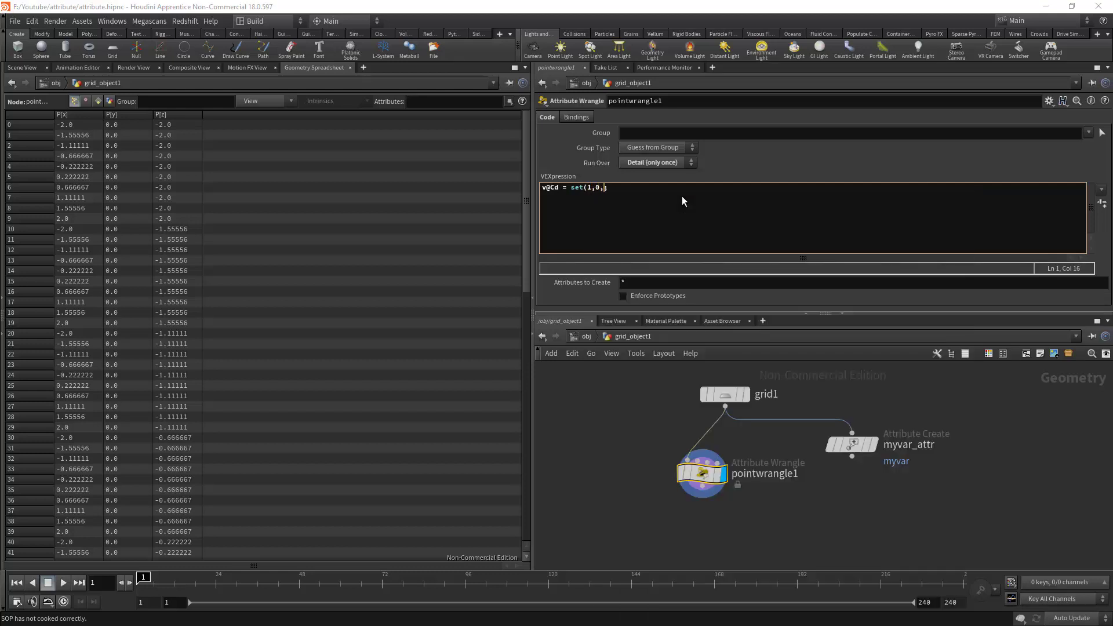
type("0)")
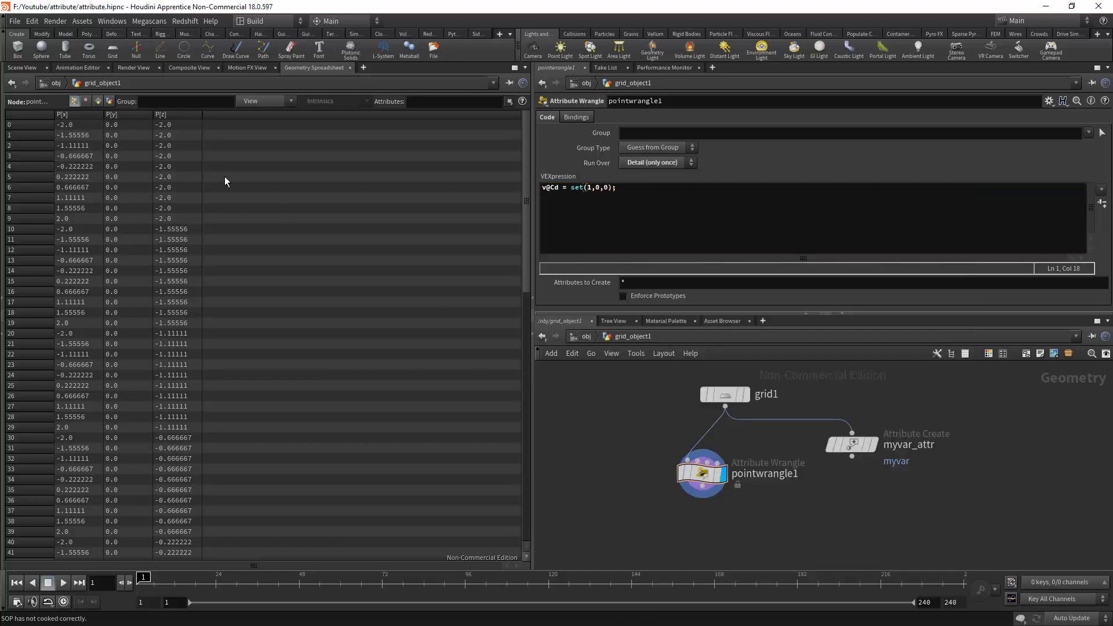
left_click(649, 166)
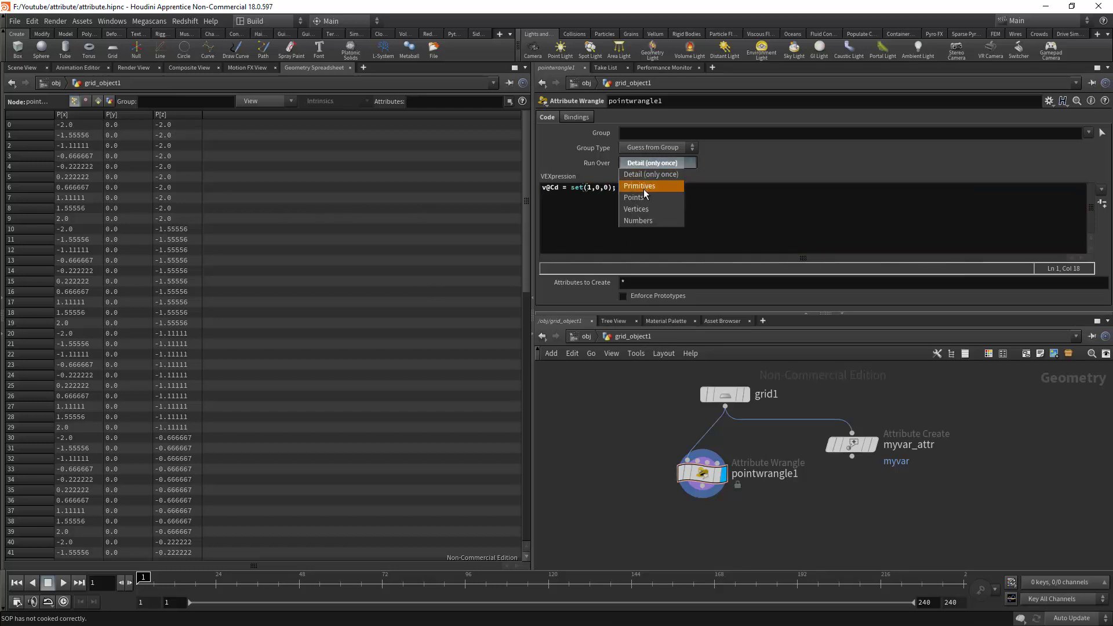
left_click(644, 189)
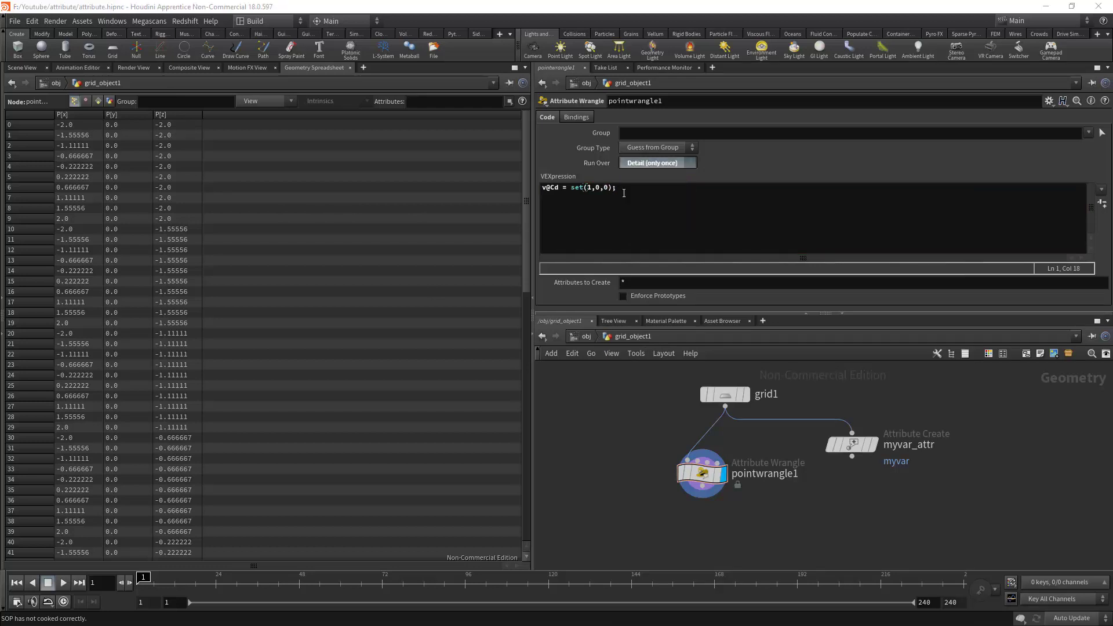
Step: Frame the red grid in the viewport and nudge pointwrangle1 in the network
left_click(22, 67)
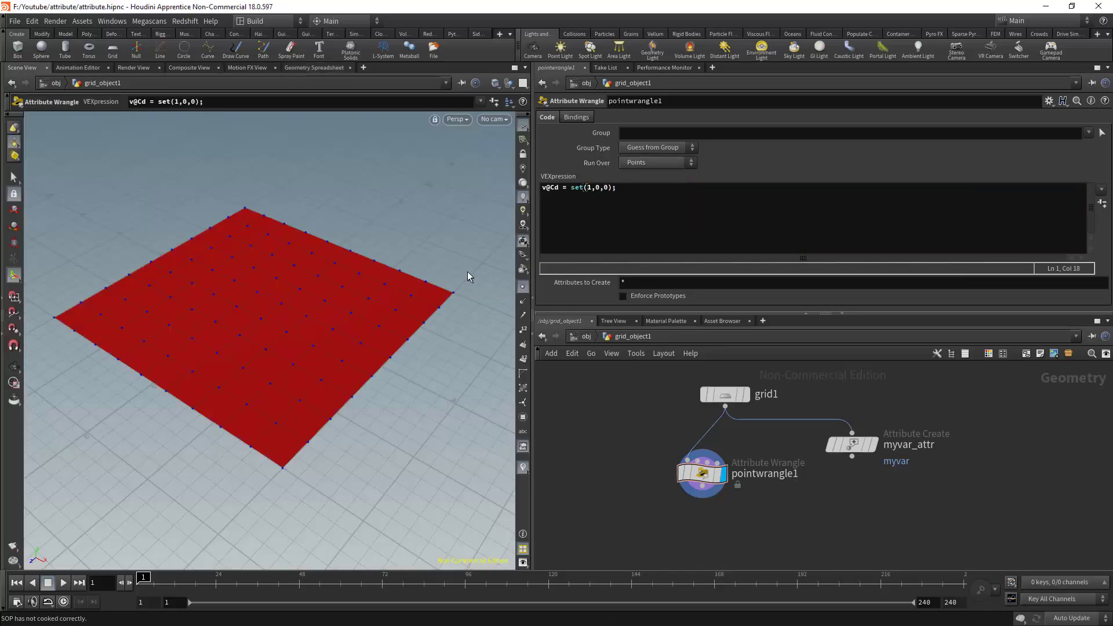
mouse_move(276, 311)
left_mouse_down("alt")
mouse_move(275, 296)
mouse_move(432, 330)
mouse_move(510, 376)
left_mouse_up("alt")
left_click_drag(535, 440, 672, 440)
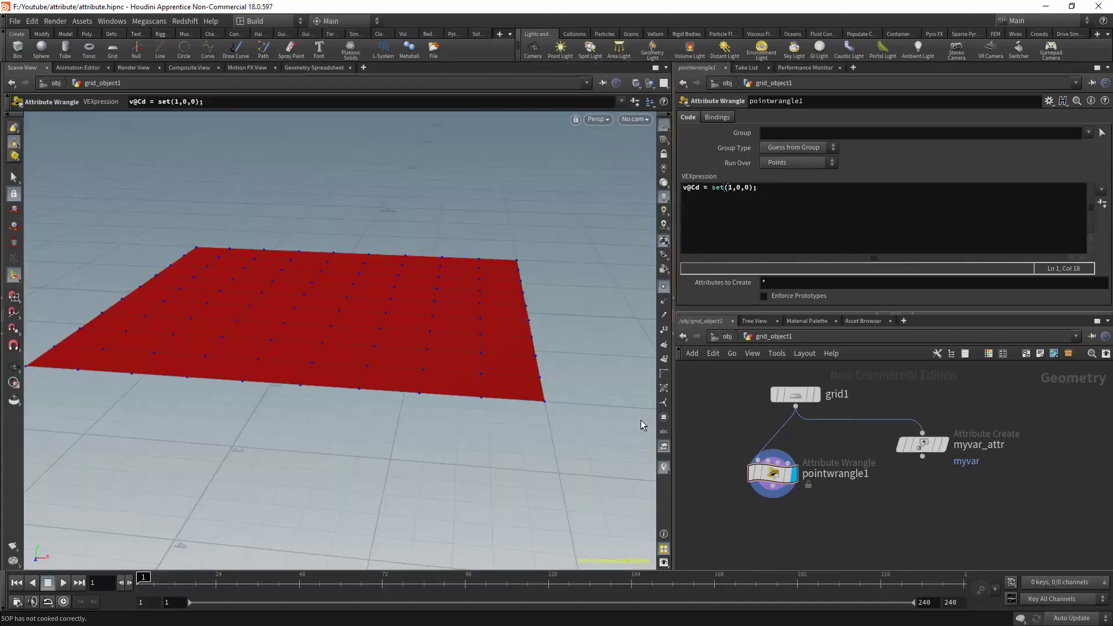
left_click_drag(324, 347, 371, 336, "alt")
mouse_move(371, 336)
right_mouse_down("alt")
mouse_move(572, 377)
mouse_move(303, 336)
right_mouse_up("alt")
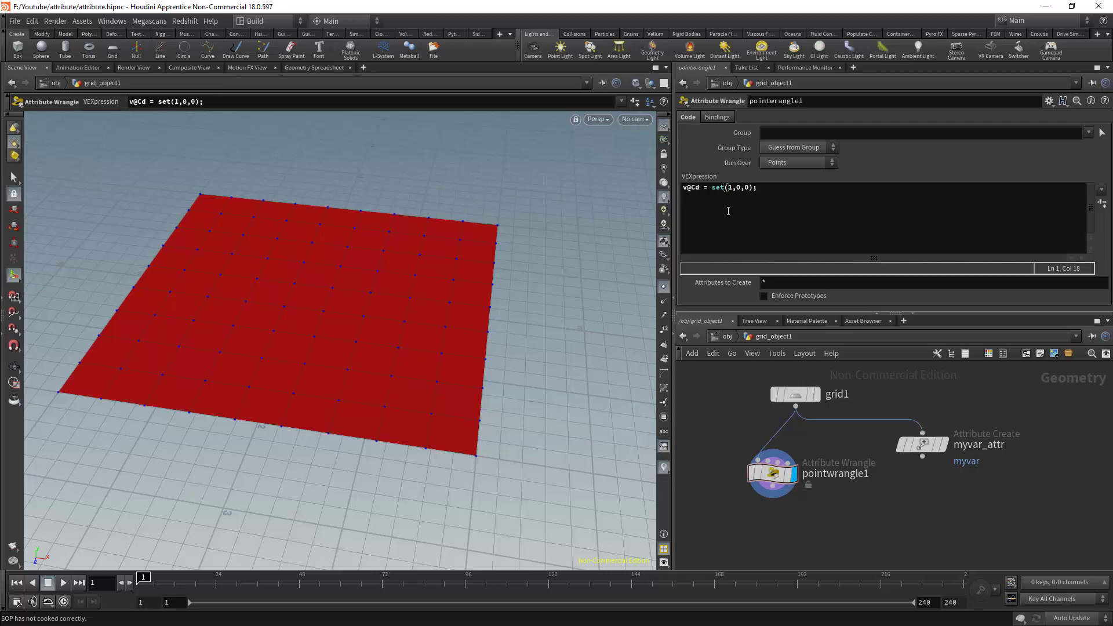
middle_click_drag(747, 437, 757, 436)
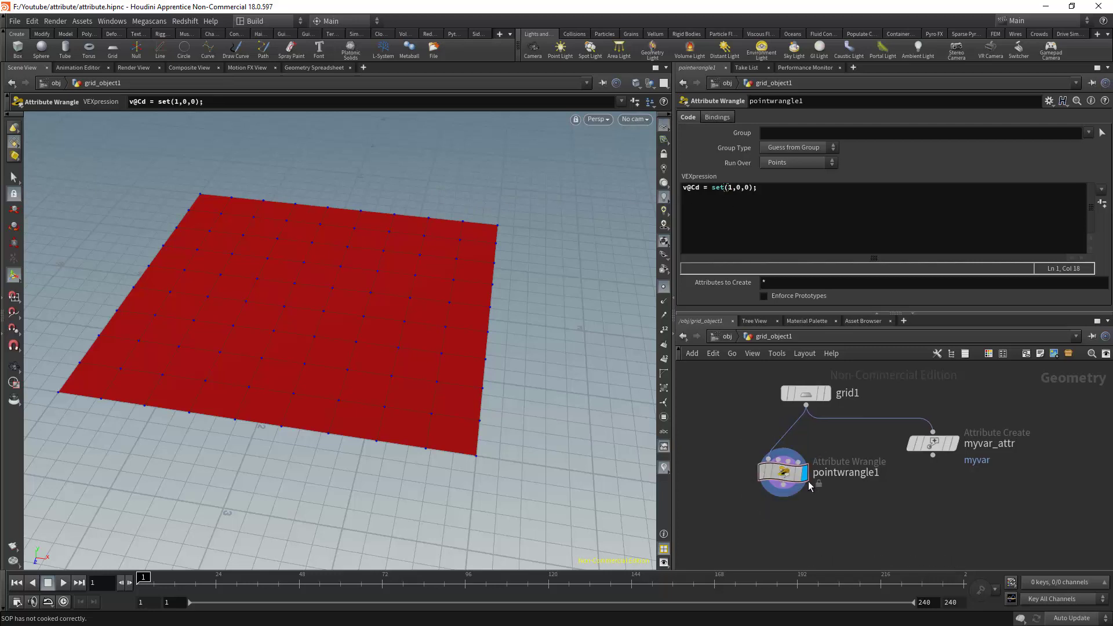
left_click_drag(783, 471, 854, 482)
Step: Add a displayed color1 node fed by grid1 with Color Type set to Random
key("Tab")
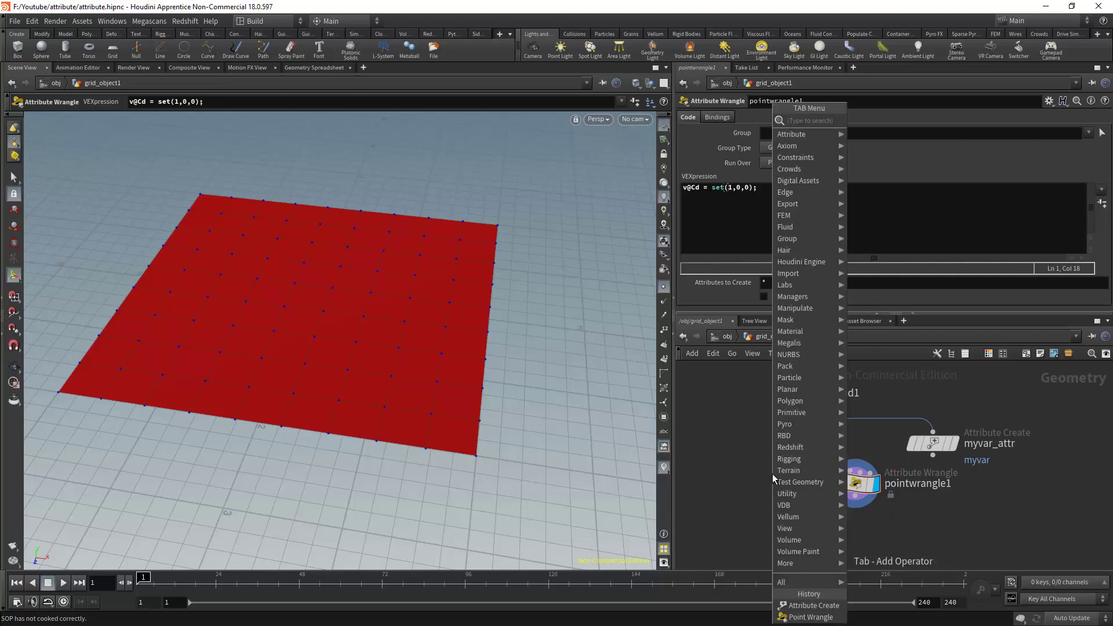
type("col")
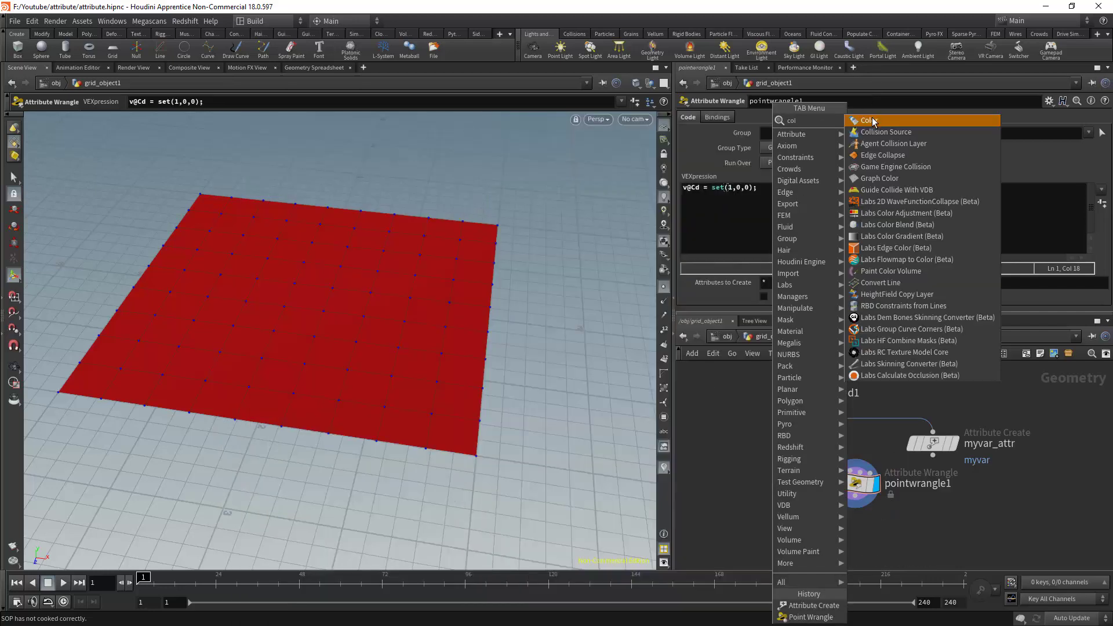
left_click(873, 121)
left_click(749, 500)
left_click_drag(806, 413, 756, 473)
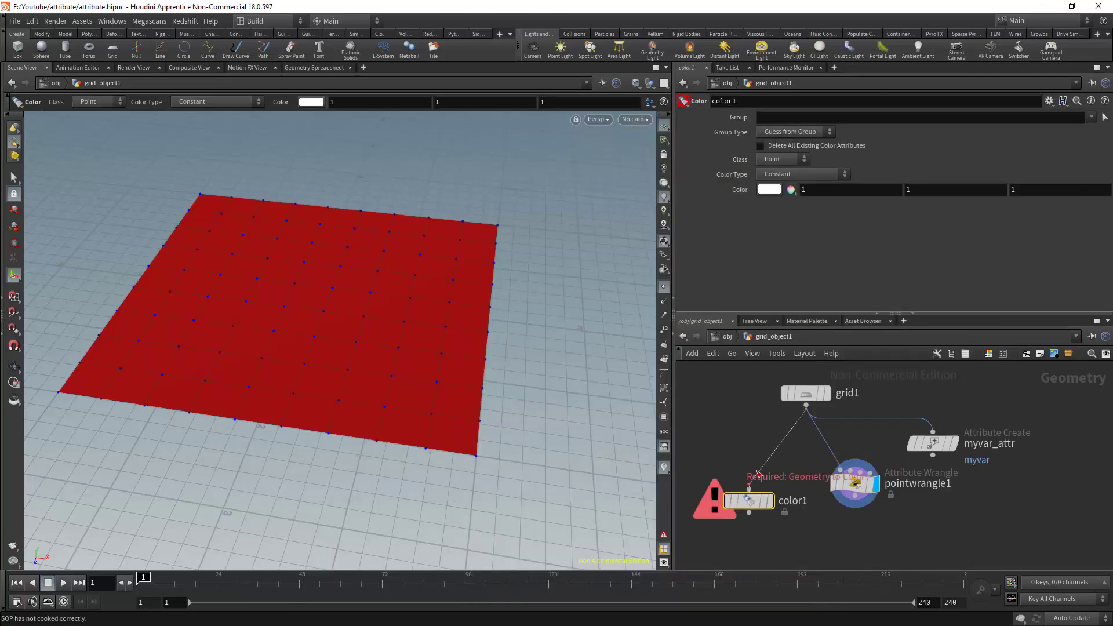
left_click(748, 488)
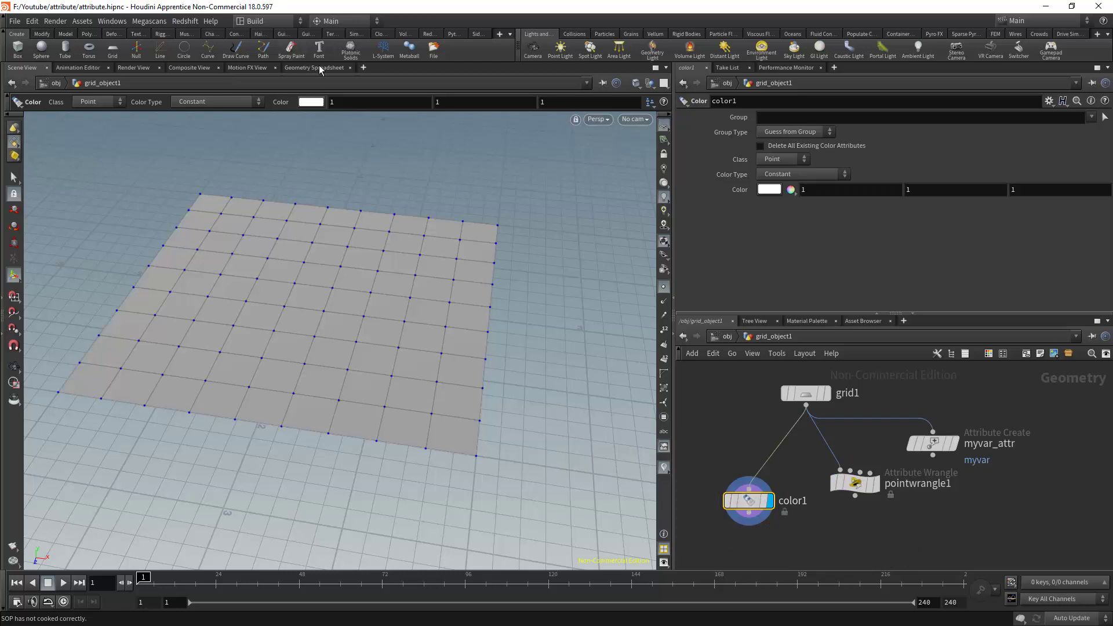
left_click(319, 69)
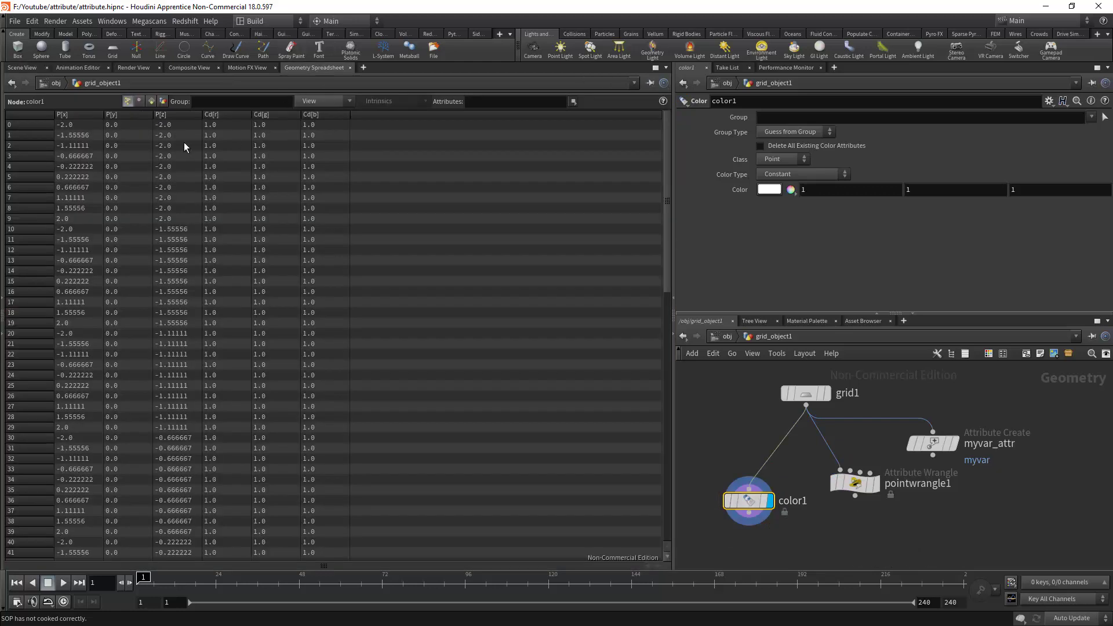
left_click(808, 176)
left_click(788, 209)
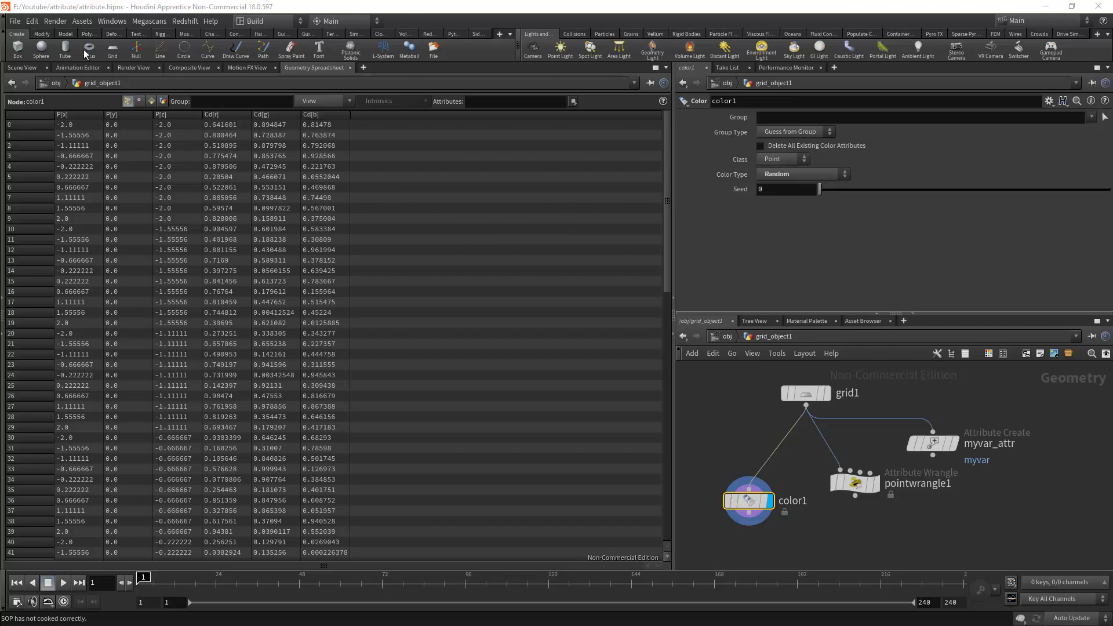
Step: Orbit the multicoloured grid and check its random per-point Cd values
left_click(26, 68)
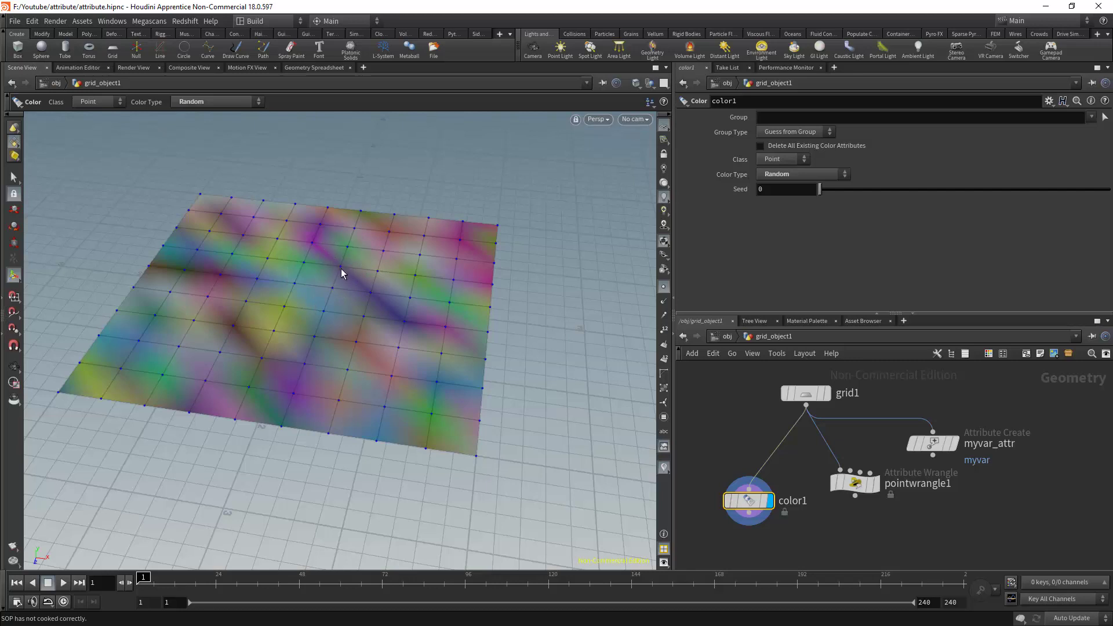
key("Escape")
scroll(331, 296, "up", 2)
scroll(298, 306, "up", 5)
key("Return")
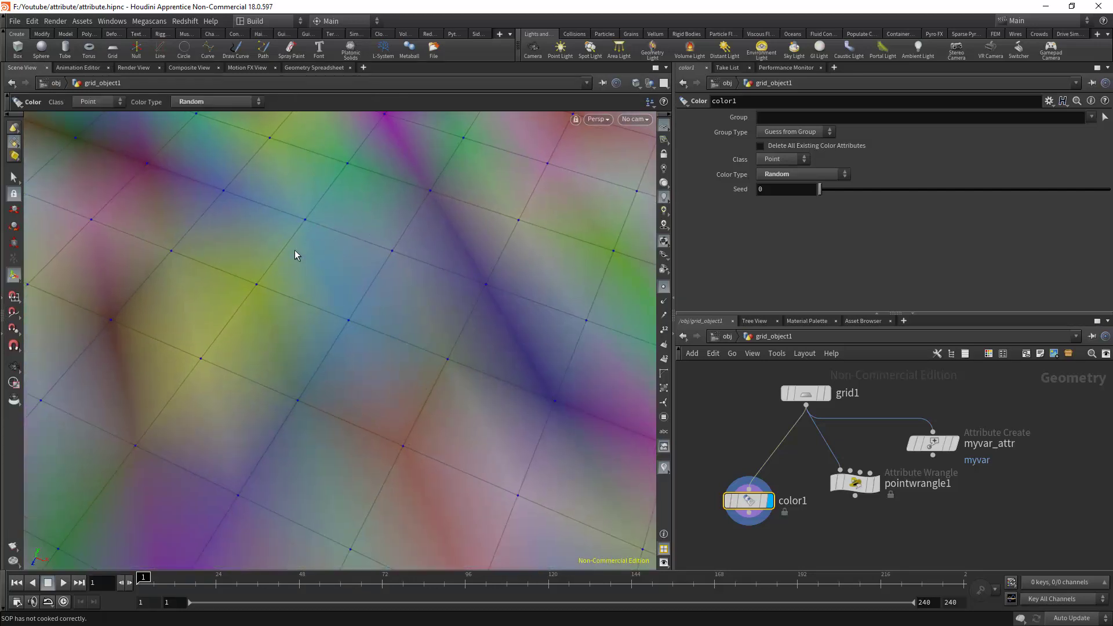
mouse_move(344, 248)
left_mouse_down("alt")
mouse_move(323, 244)
mouse_move(397, 212)
left_mouse_up("alt")
scroll(259, 229, "down", 3)
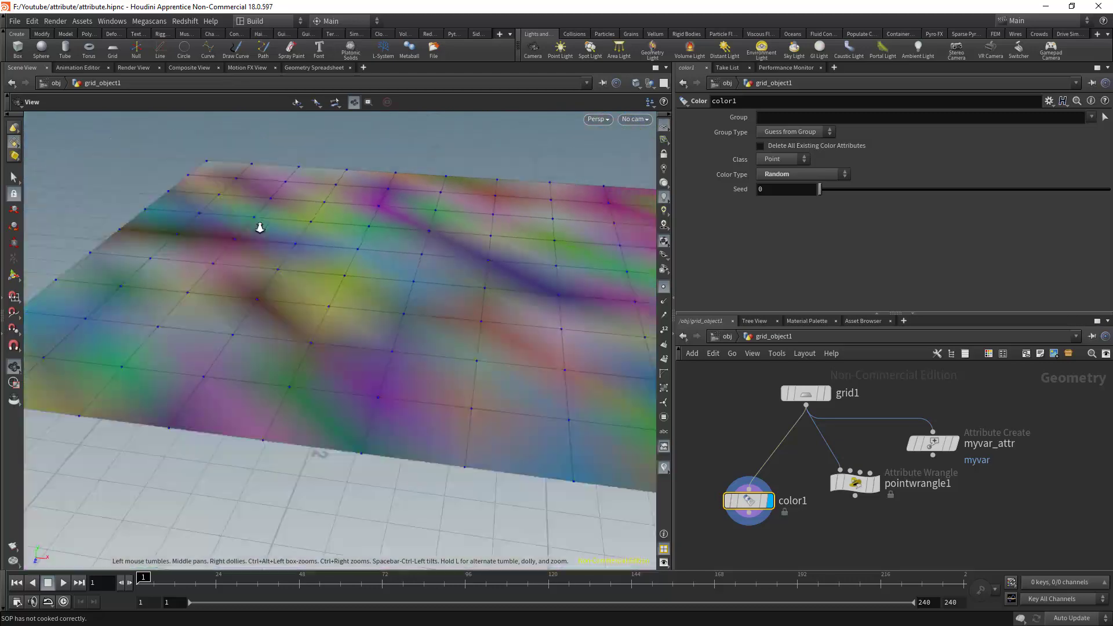
scroll(238, 286, "down", 2)
key("Escape")
mouse_move(323, 229)
left_mouse_down()
mouse_move(614, 226)
mouse_move(365, 208)
mouse_move(363, 255)
mouse_move(323, 300)
mouse_move(301, 249)
mouse_move(326, 264)
left_mouse_up()
key("Return")
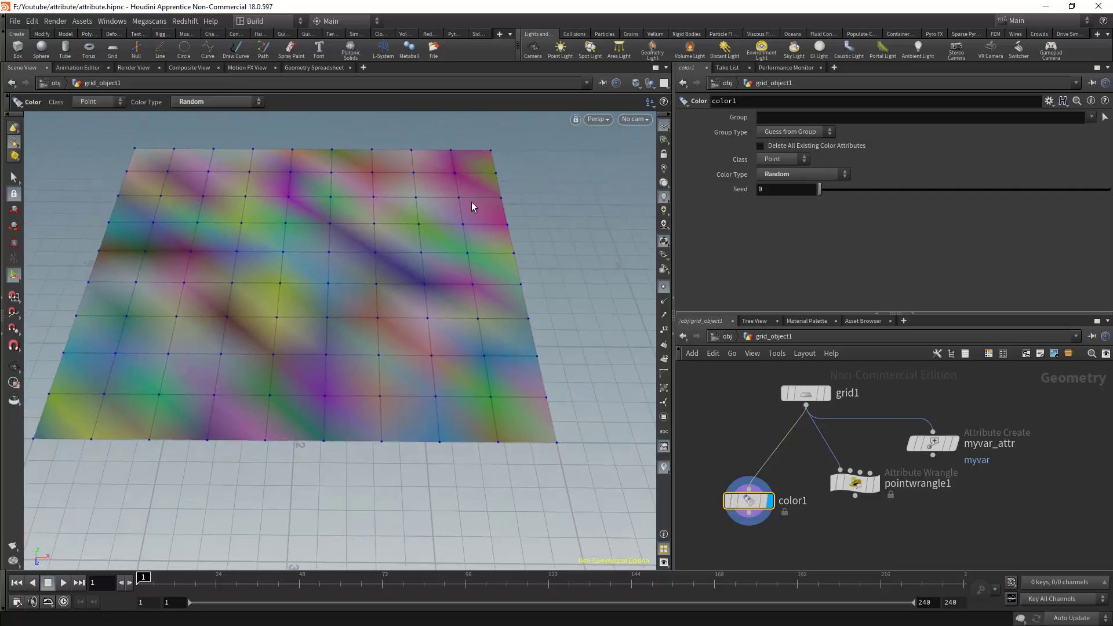
left_click(321, 69)
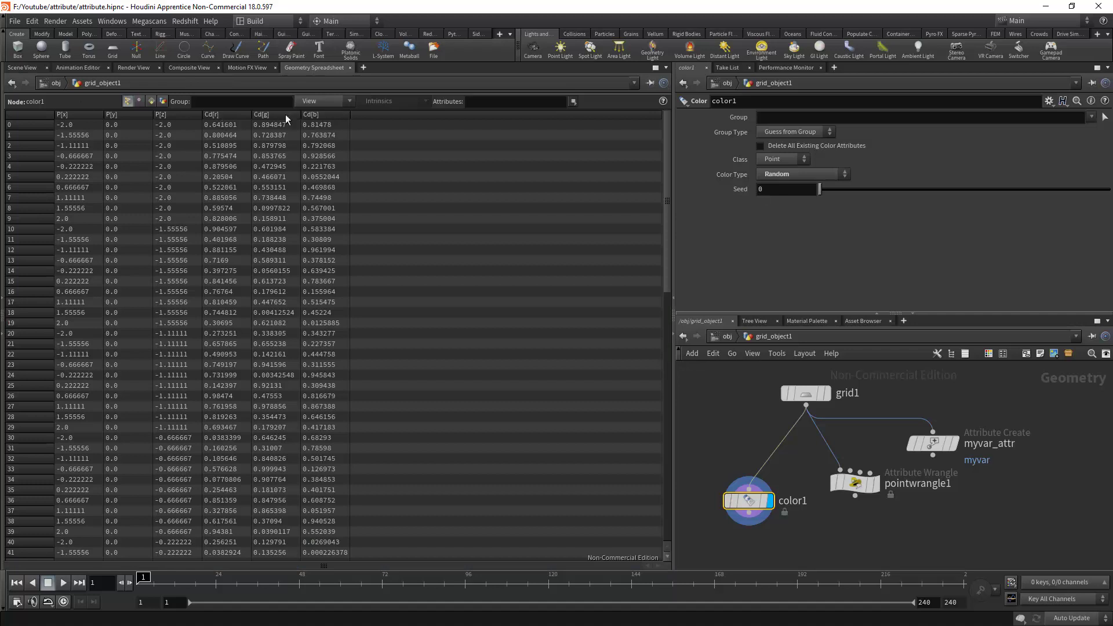
left_click(23, 67)
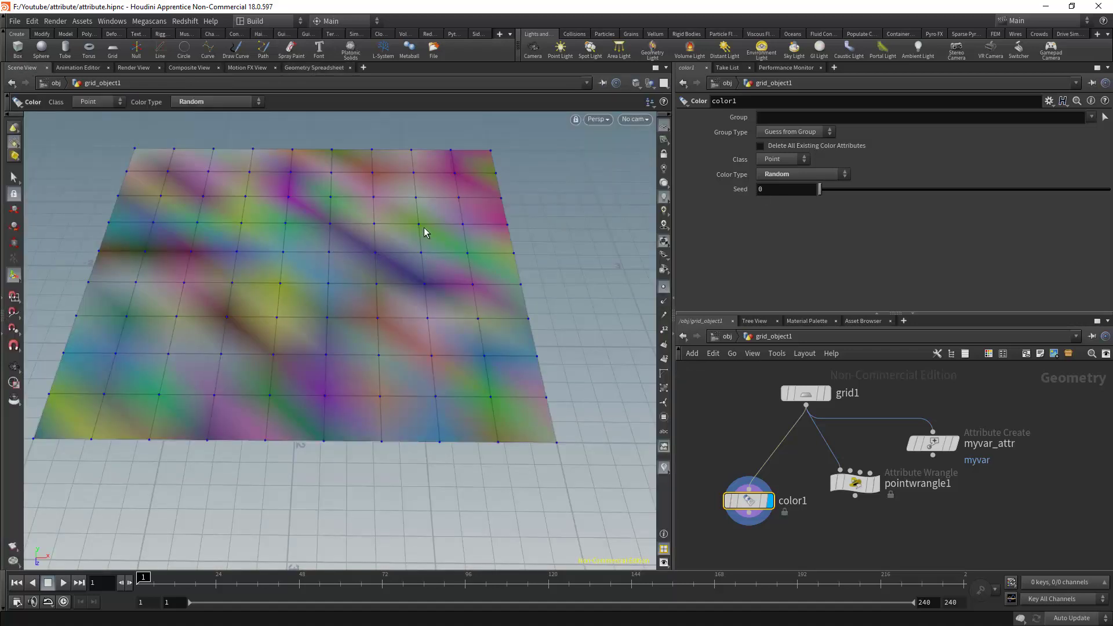
Step: Set color1's class to Primitive and orbit the flat-coloured grid
left_click(783, 160)
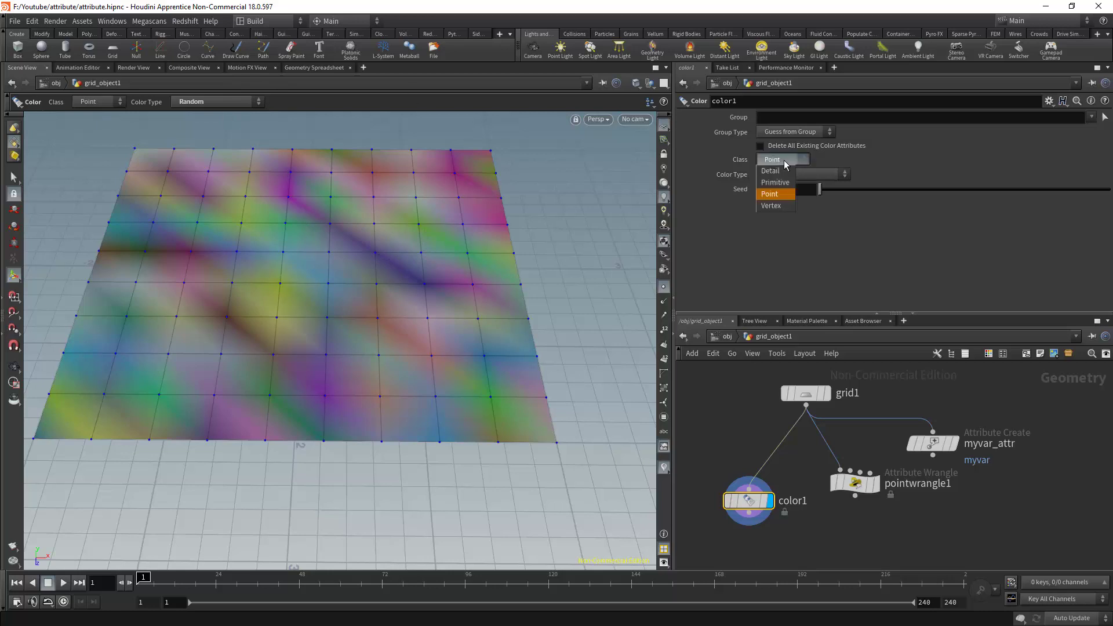
left_click(776, 174)
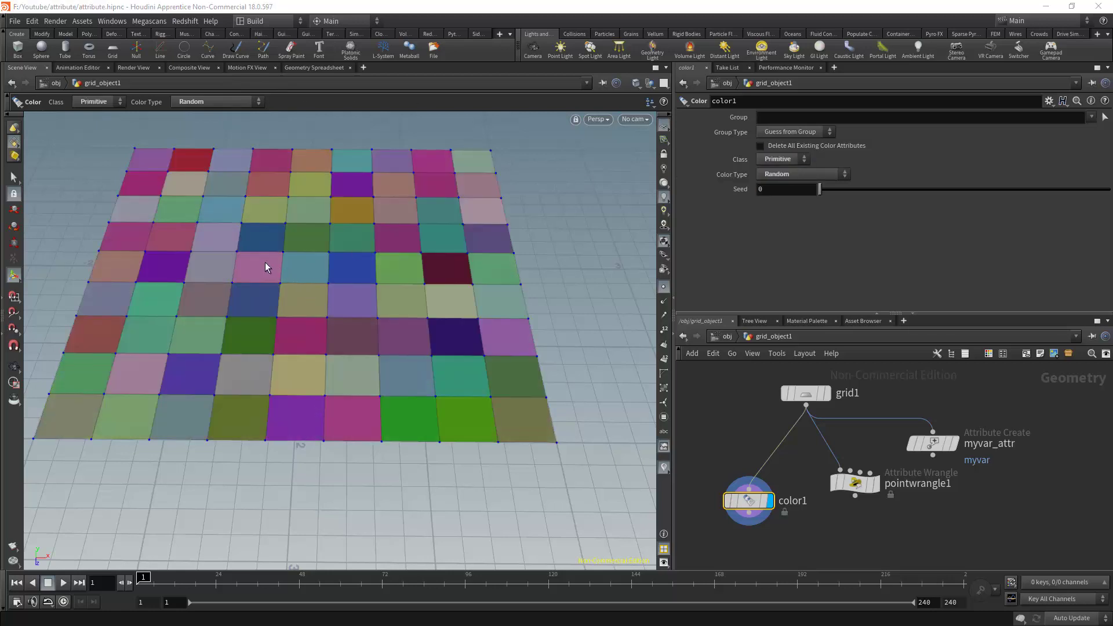
mouse_move(266, 261)
left_mouse_down("alt")
mouse_move(289, 277)
mouse_move(287, 255)
mouse_move(322, 254)
mouse_move(298, 297)
mouse_move(442, 315)
mouse_move(353, 306)
mouse_move(467, 255)
mouse_move(558, 244)
mouse_move(238, 311)
mouse_move(633, 348)
mouse_move(301, 348)
mouse_move(350, 198)
mouse_move(286, 348)
left_mouse_up("alt")
key("Escape")
key("Return")
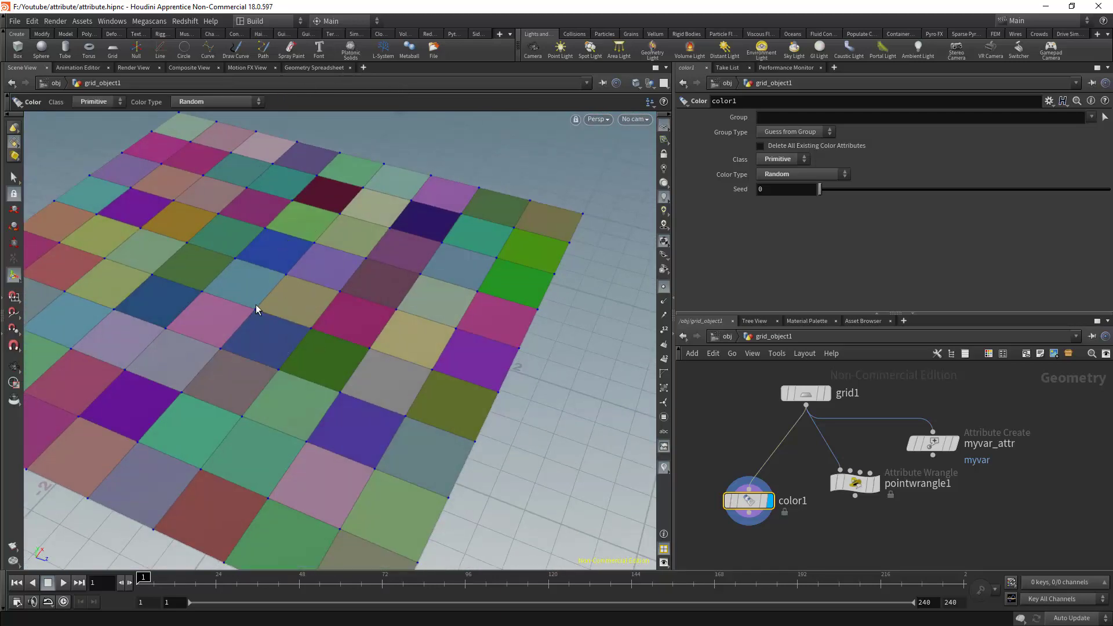
Step: Check the per-primitive Cd values, reframe the grid, and move color1 up-left
left_click(314, 67)
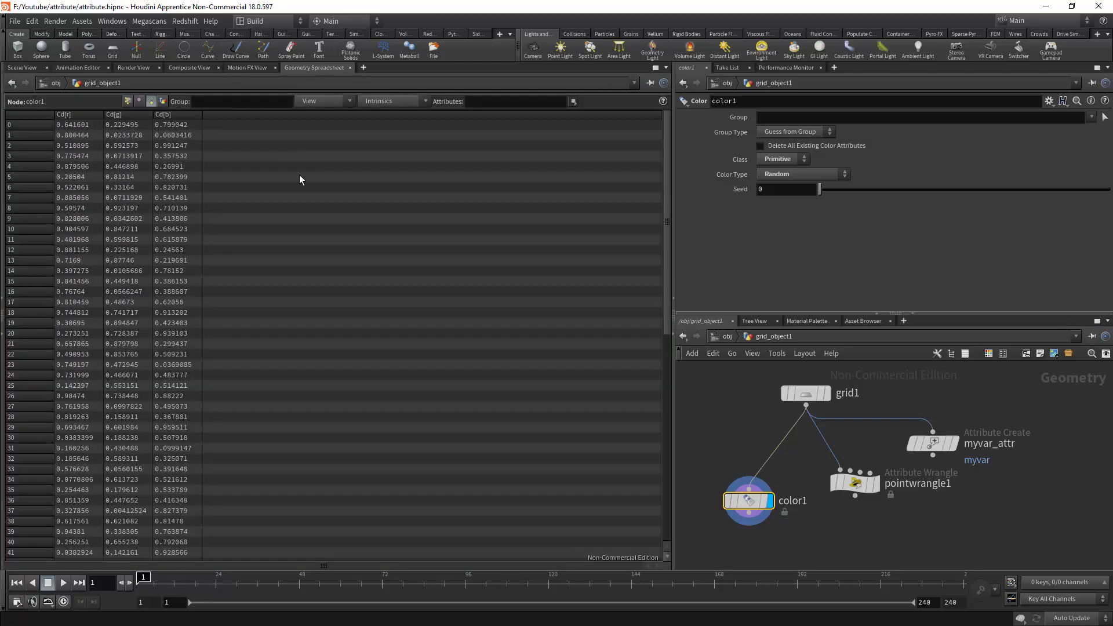
left_click(22, 68)
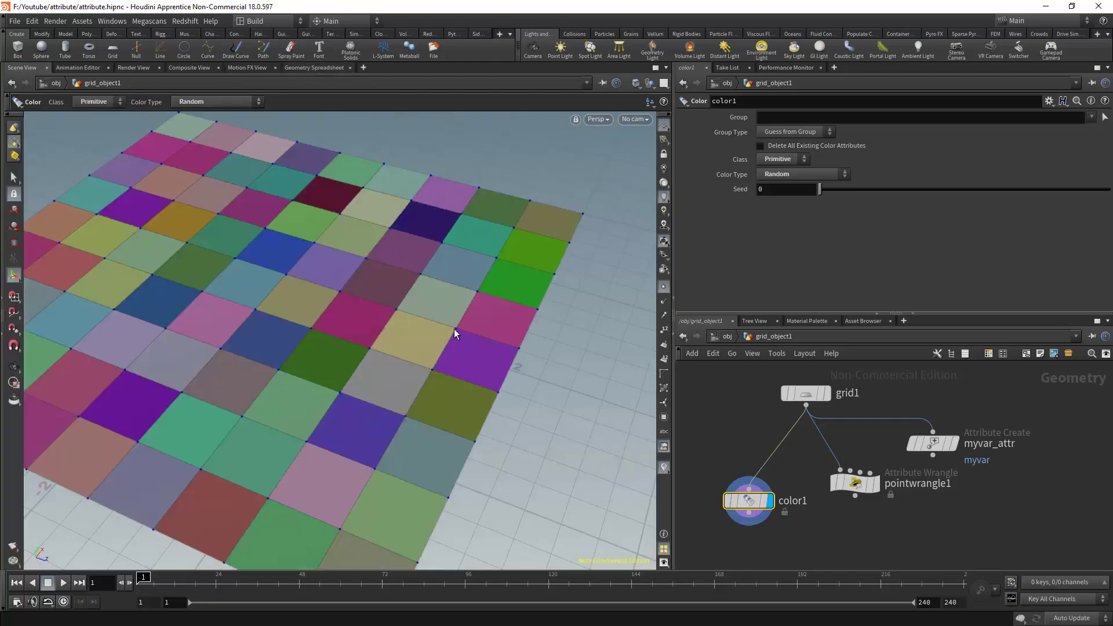
key("Escape")
mouse_move(446, 323)
left_mouse_down()
mouse_move(297, 315)
mouse_move(415, 300)
mouse_move(354, 312)
left_mouse_up()
right_click_drag(354, 311, 461, 330)
key("Return")
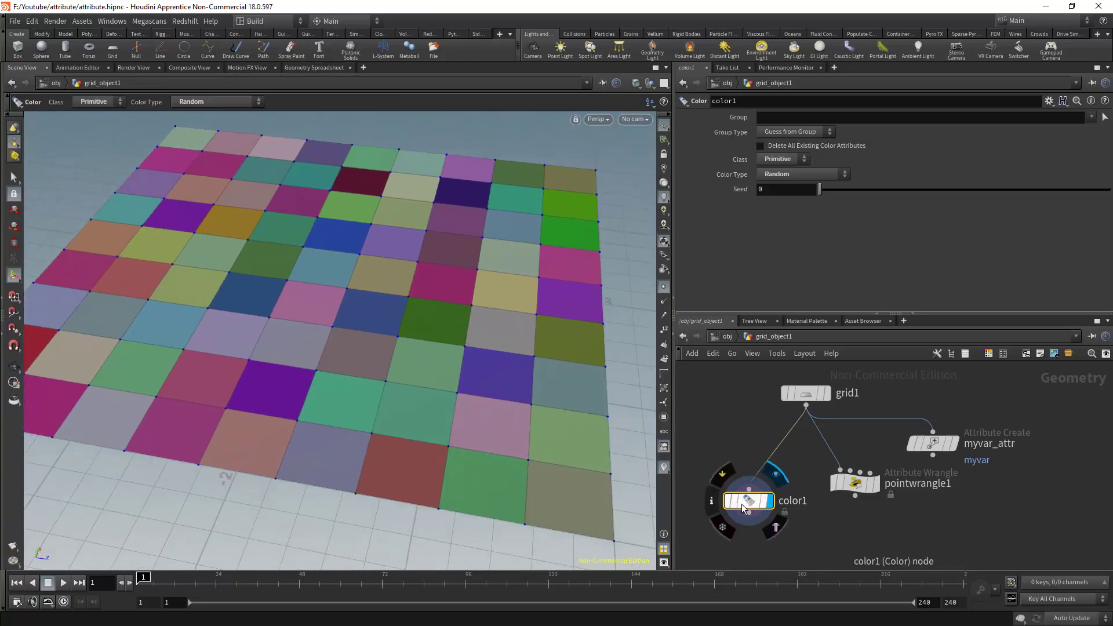
left_click_drag(742, 504, 734, 476)
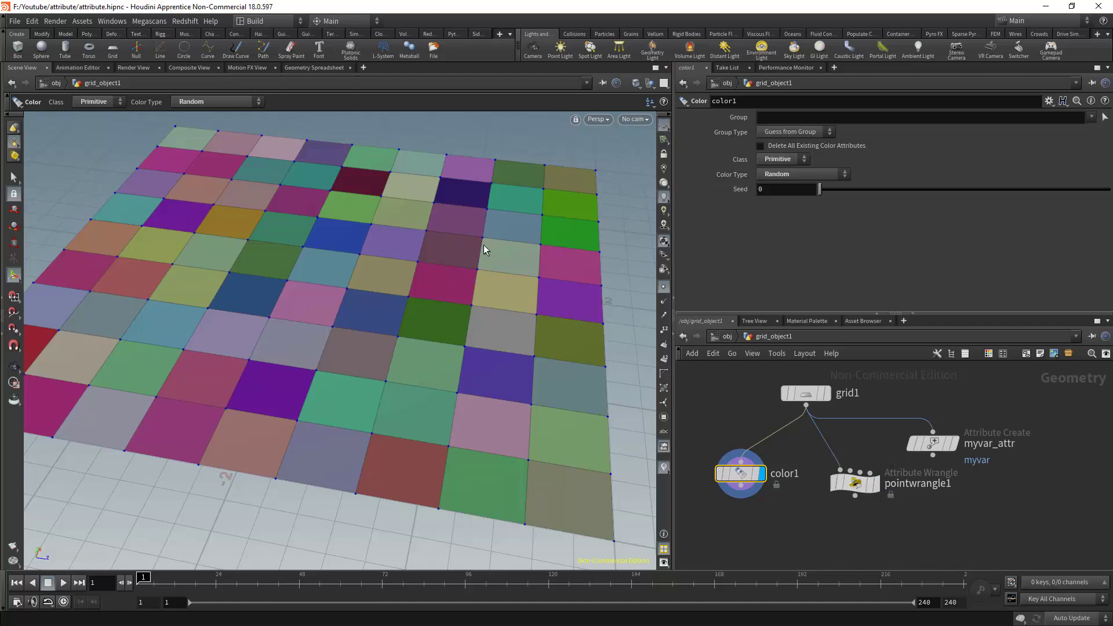
Step: Compare pointwrangle1's solid red result, then put the display flag back on color1 and move it down-left
left_click(874, 482)
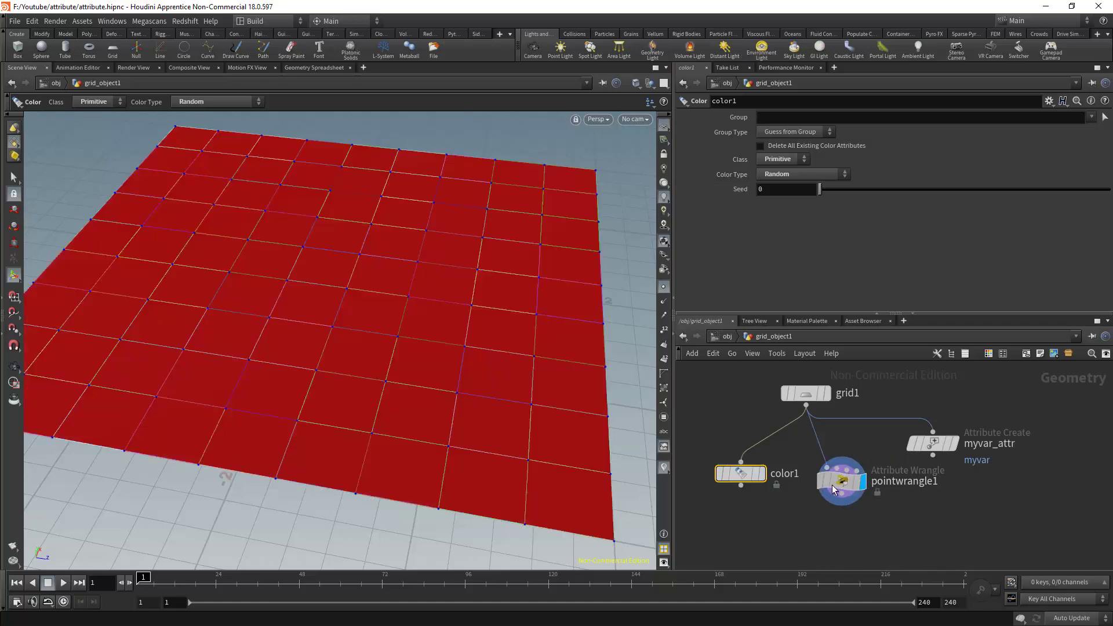
left_click_drag(855, 482, 830, 478)
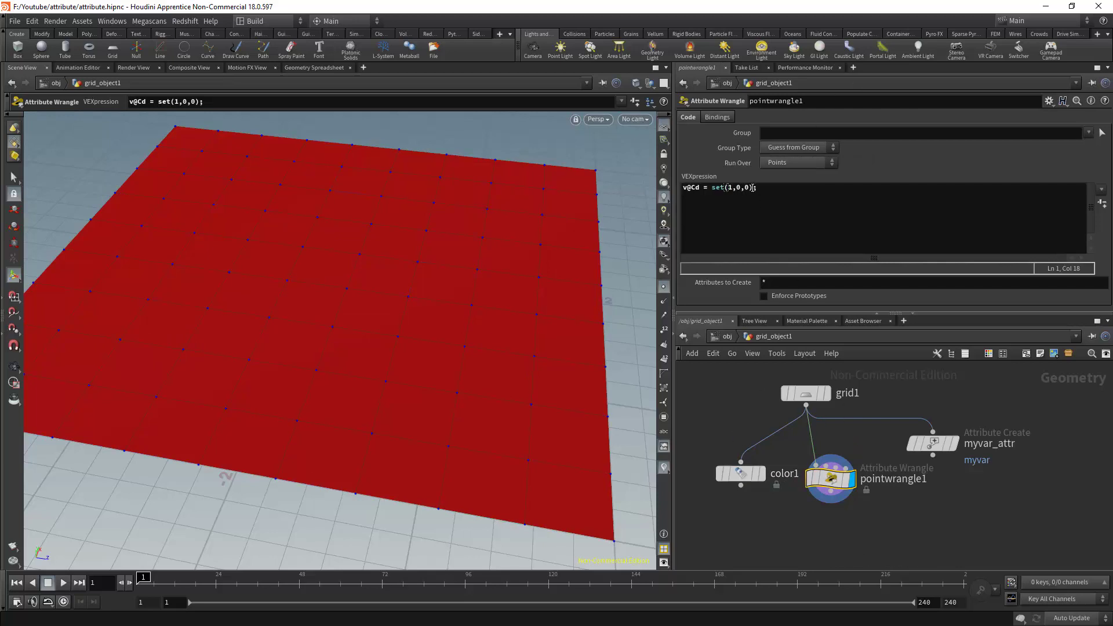
left_click(761, 472)
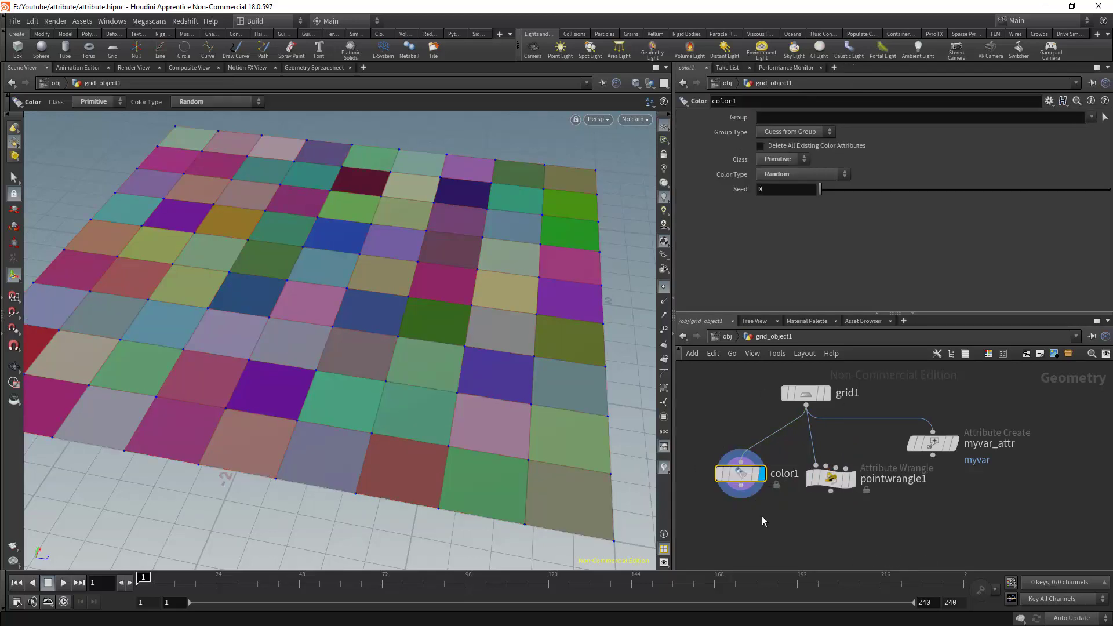
middle_click_drag(762, 516, 816, 433)
scroll(815, 433, "down", 2)
left_click_drag(805, 414, 774, 426)
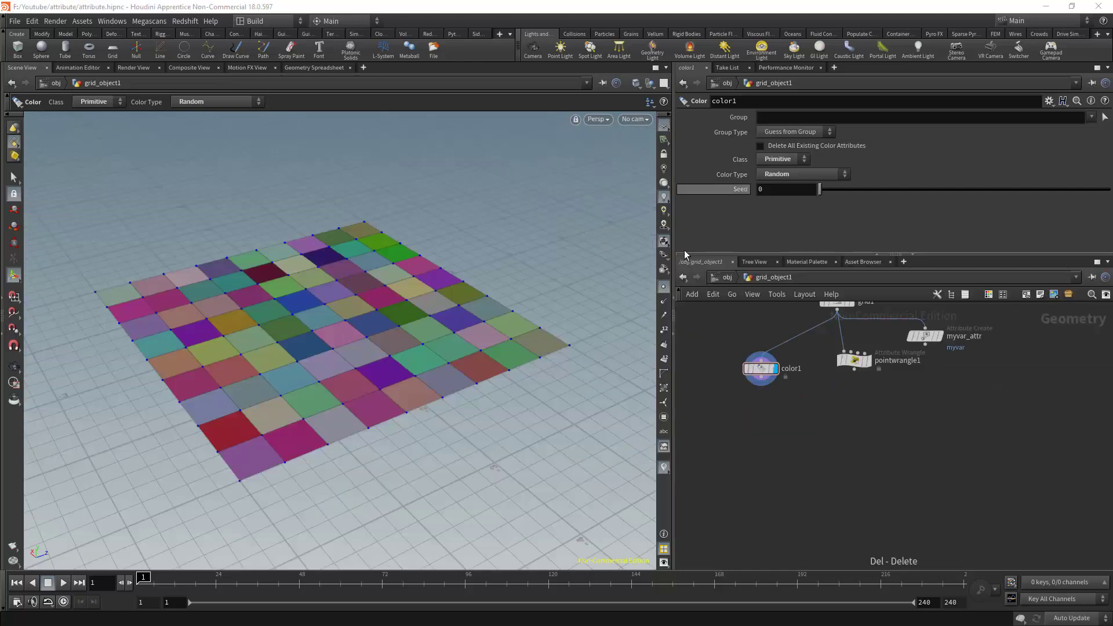
Step: Check color1's per-primitive colour values in the Geometry Spreadsheet
left_click(760, 368)
left_click(322, 68)
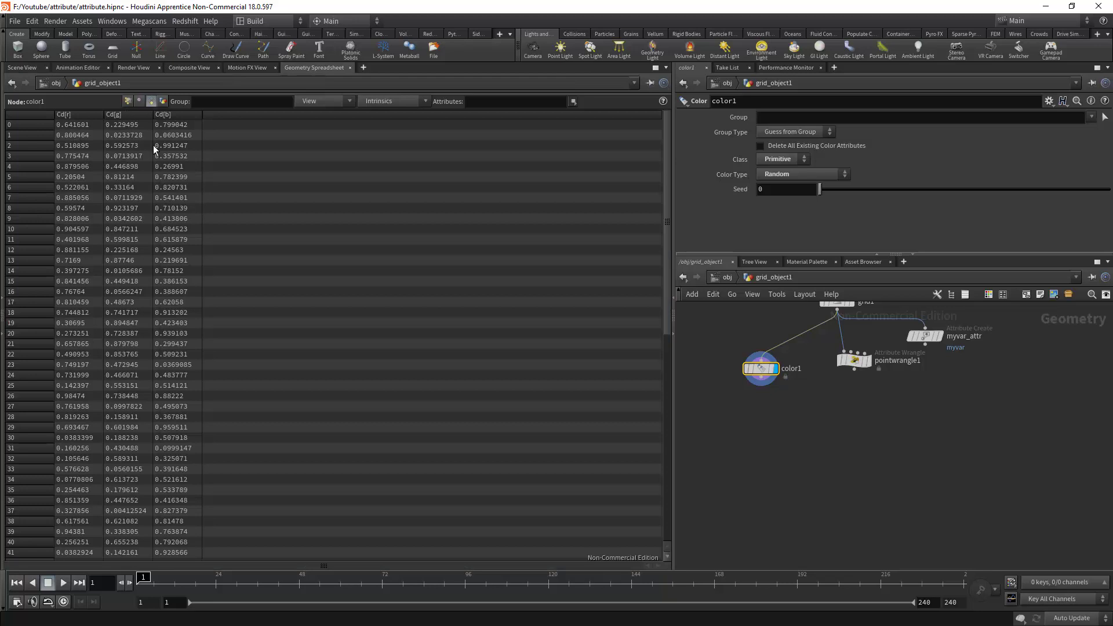
left_click(23, 68)
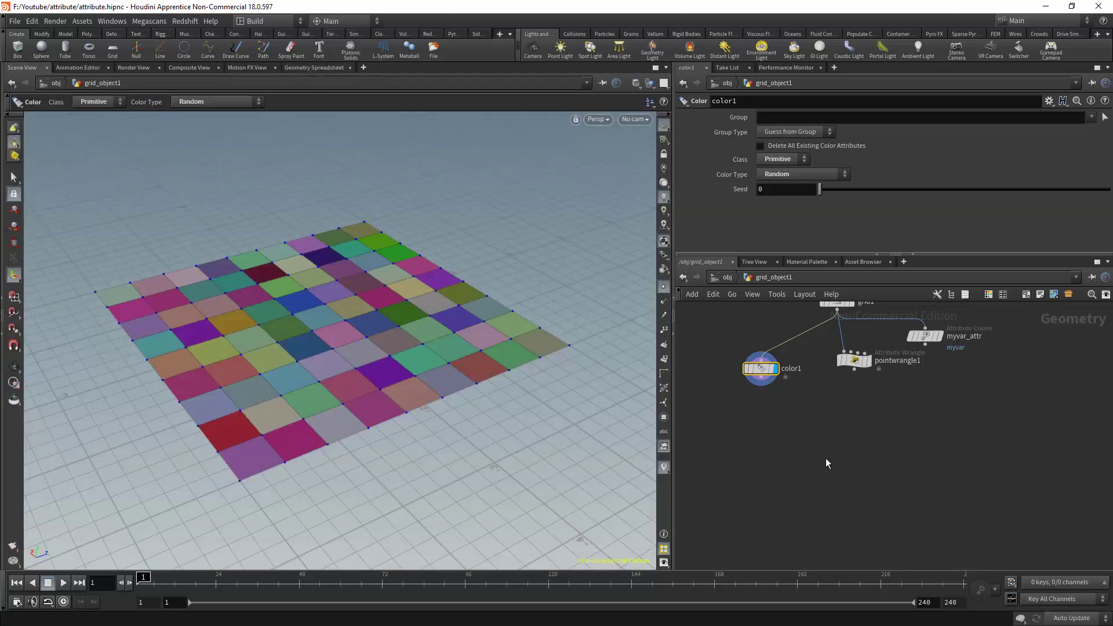
Step: Add a PolyExtrude node fed by color1 and set its Distance to 0.429
key("Tab")
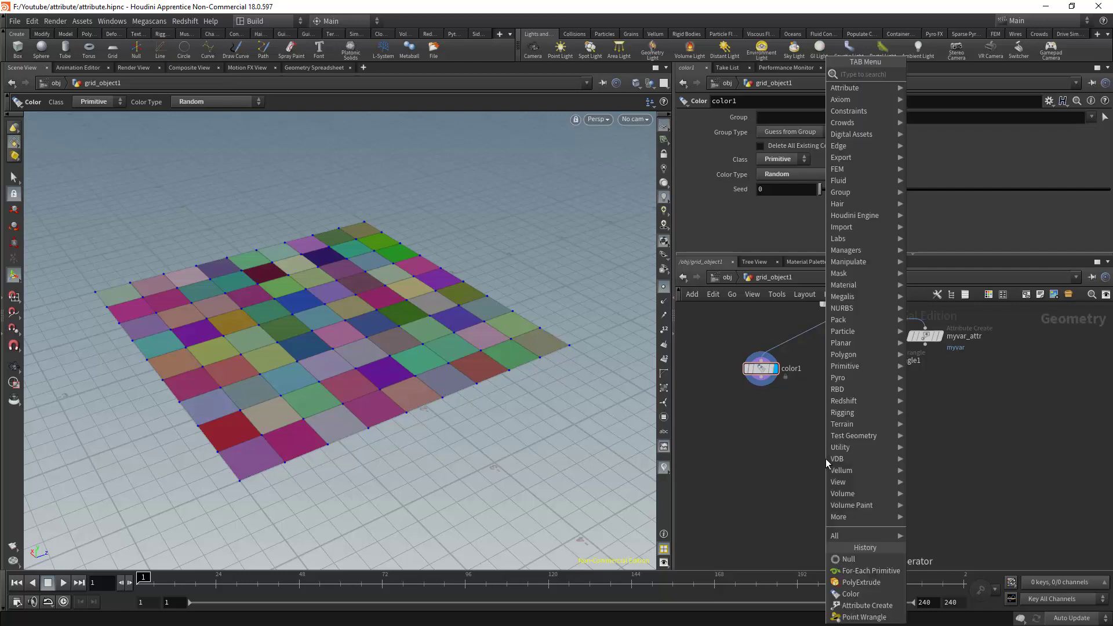
type("ex")
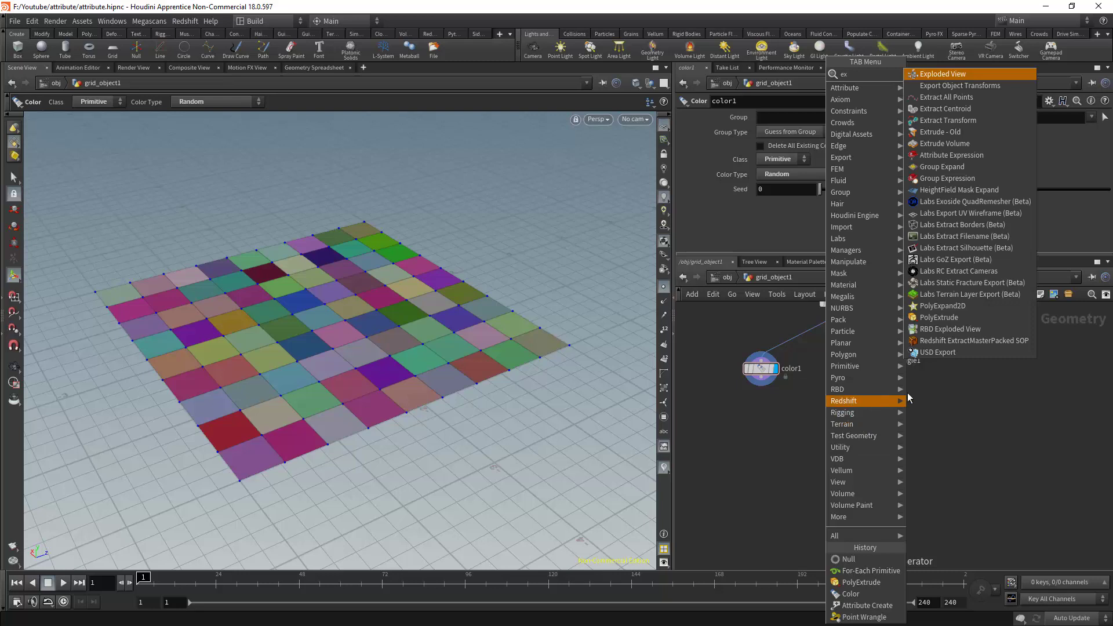
left_click(938, 317)
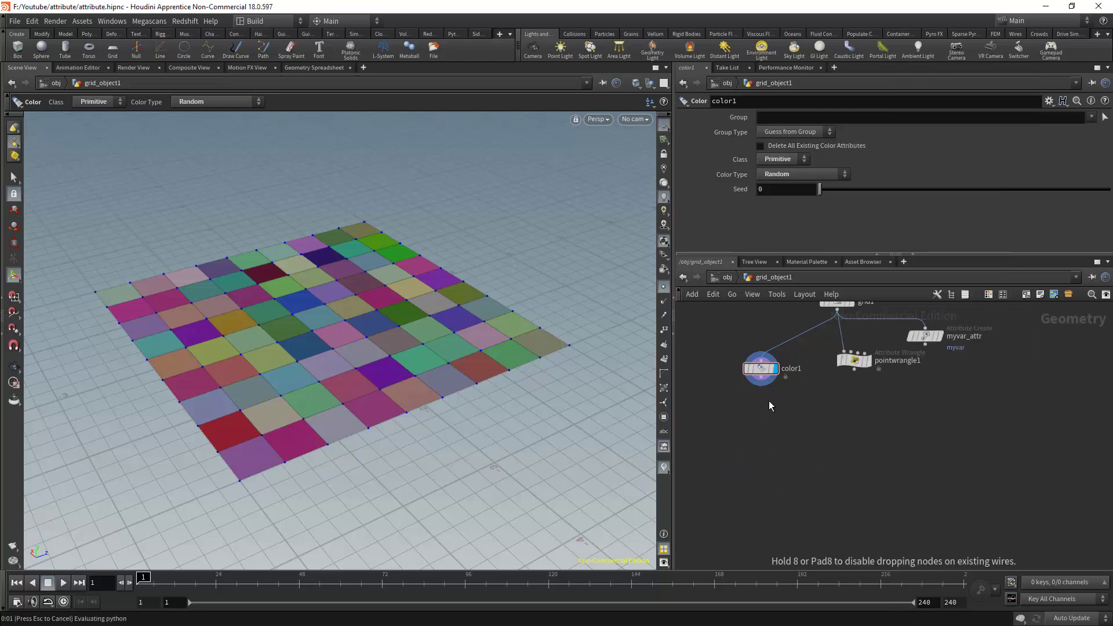
left_click(761, 454)
left_click_drag(766, 381, 761, 451)
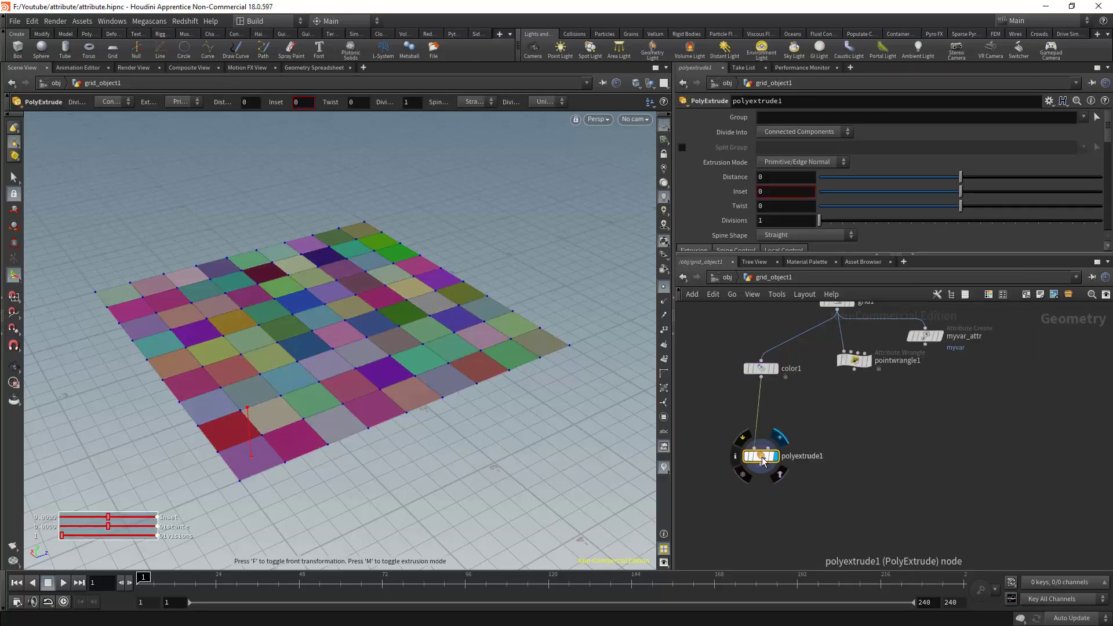
left_click_drag(961, 177, 1020, 177)
Step: Orbit and pull back the viewport to inspect the whole extruded grid
key("Escape")
mouse_move(329, 413)
left_mouse_down()
mouse_move(428, 336)
mouse_move(356, 390)
mouse_move(213, 395)
left_mouse_up()
key("Return")
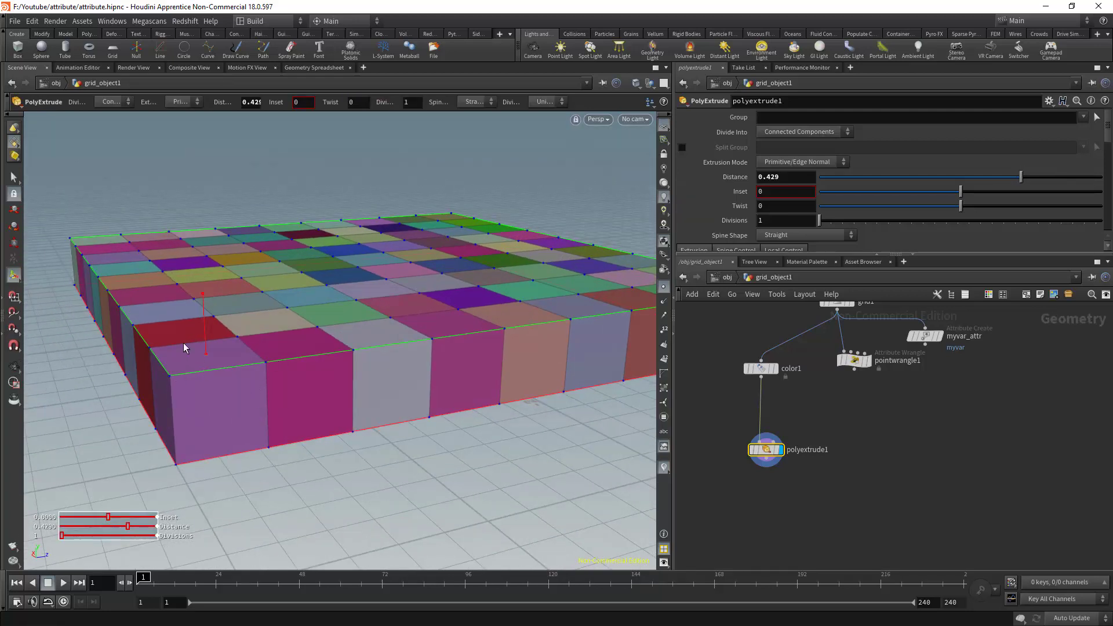
left_click_drag(415, 308, 477, 367)
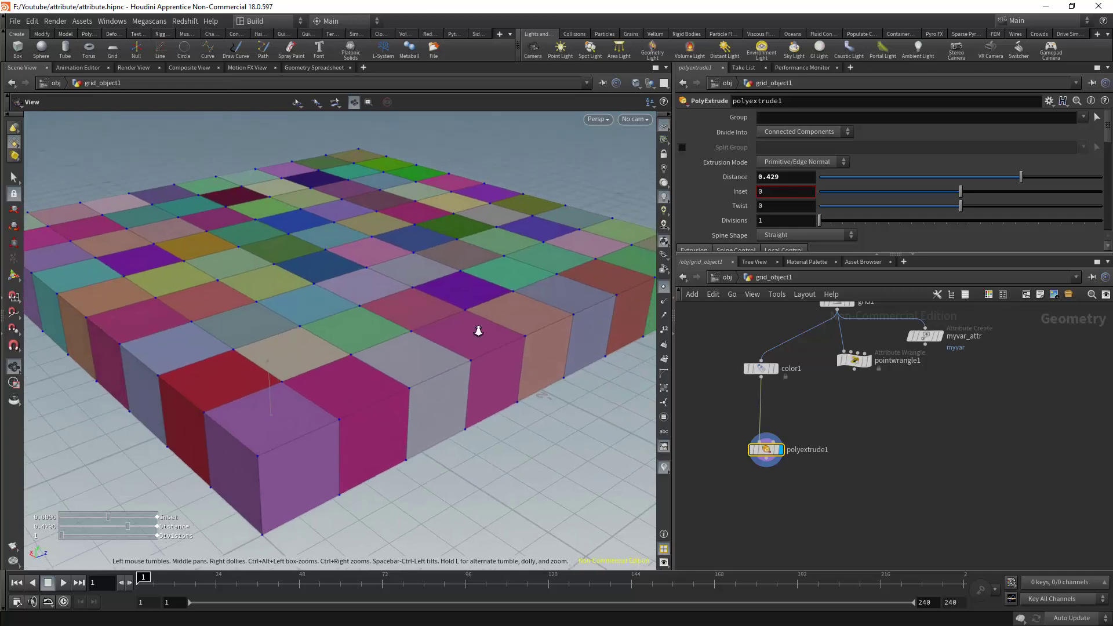
middle_click_drag(853, 456, 840, 464)
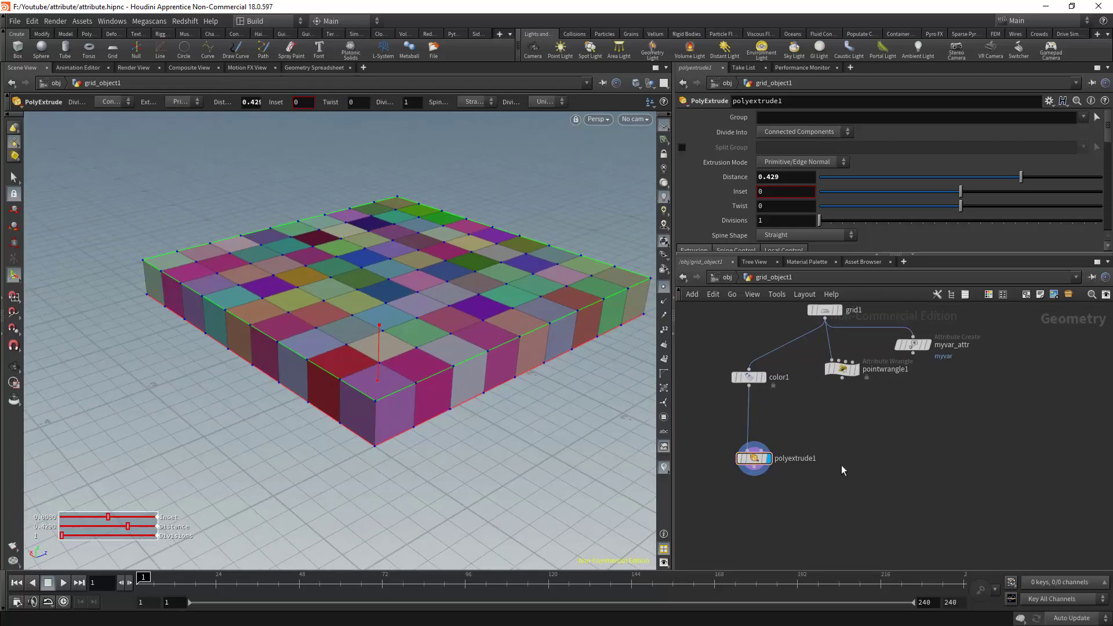
key("Tab")
Step: Add a For-Each Primitive loop and wire color1 into foreach_begin1
type("for")
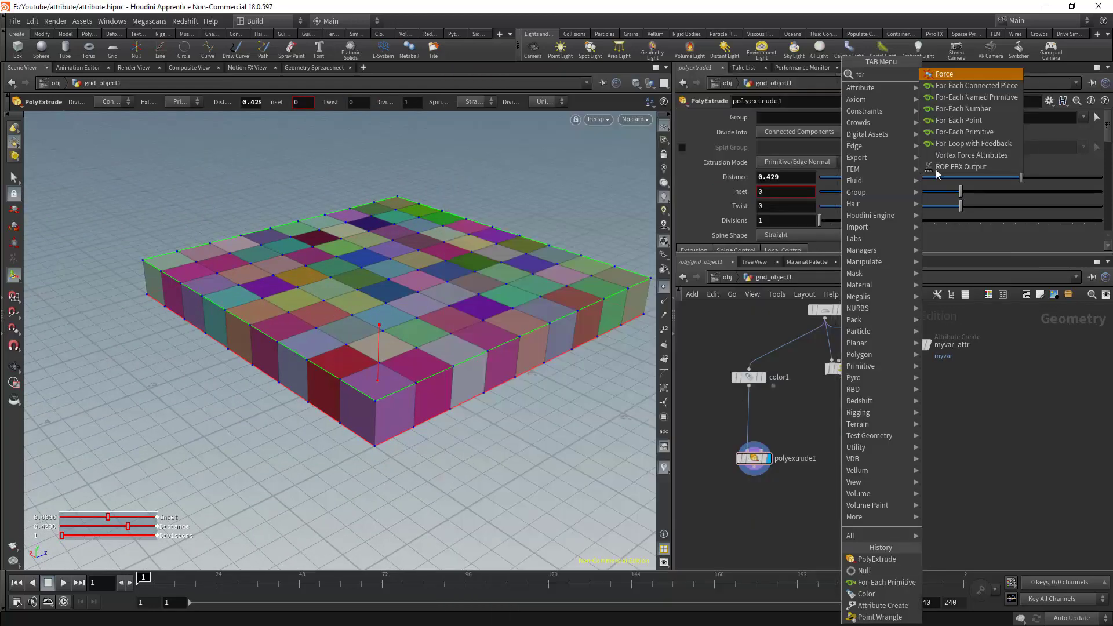
left_click(985, 132)
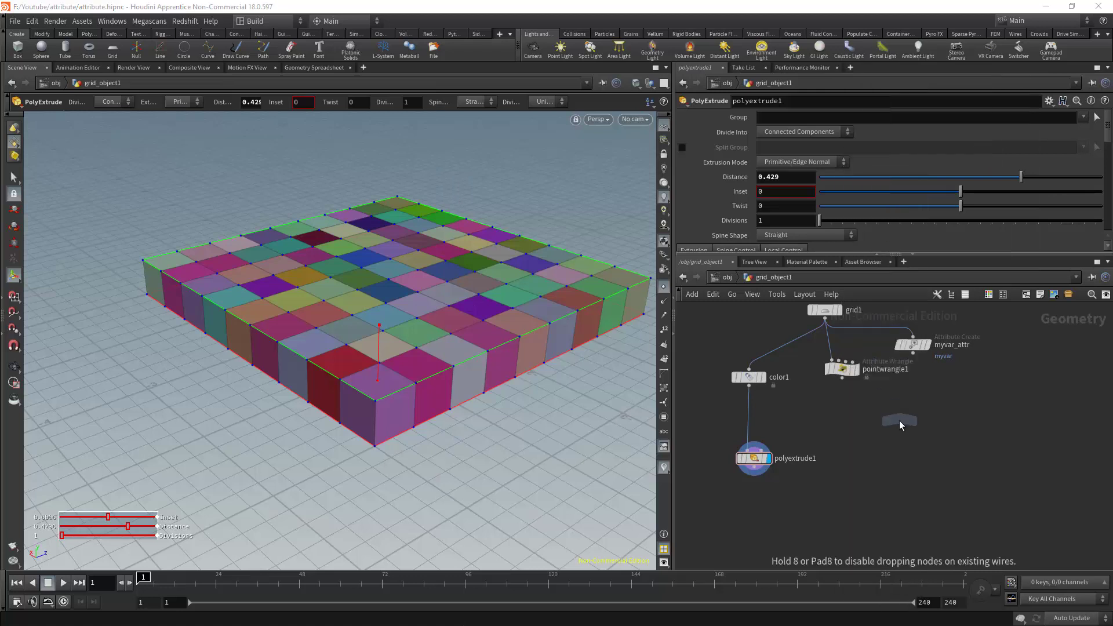
left_click(838, 429)
scroll(845, 443, "up", 5)
middle_click_drag(800, 371, 800, 408)
middle_click_drag(754, 367, 803, 391)
left_click(803, 391)
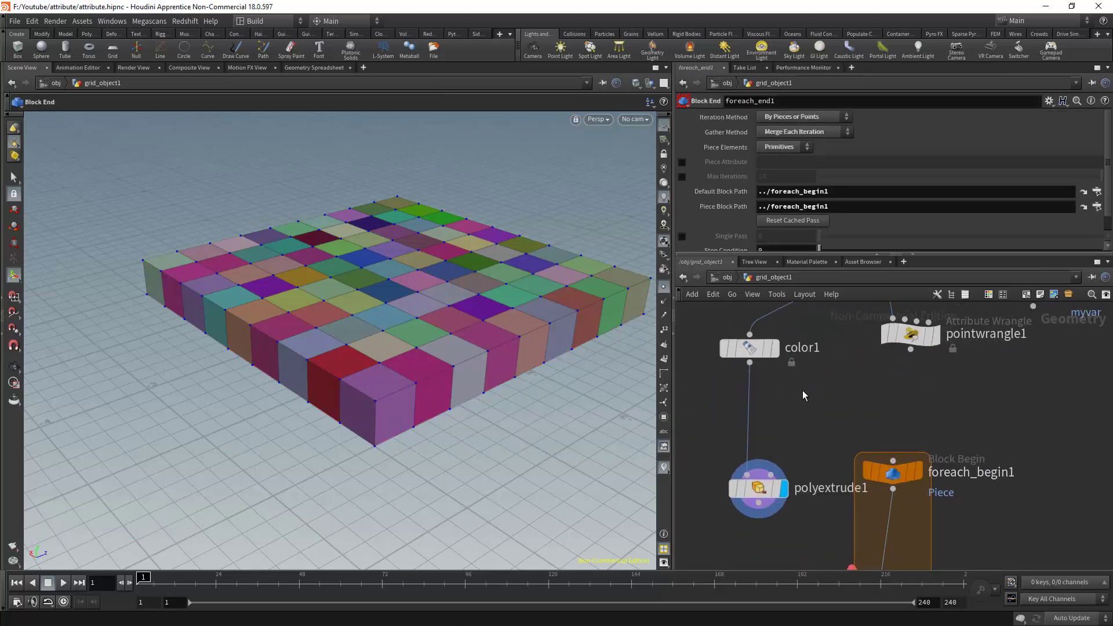
left_click(749, 363)
Step: Drop polyextrude1 onto the wire between foreach_begin1 and foreach_end1
left_click(892, 460)
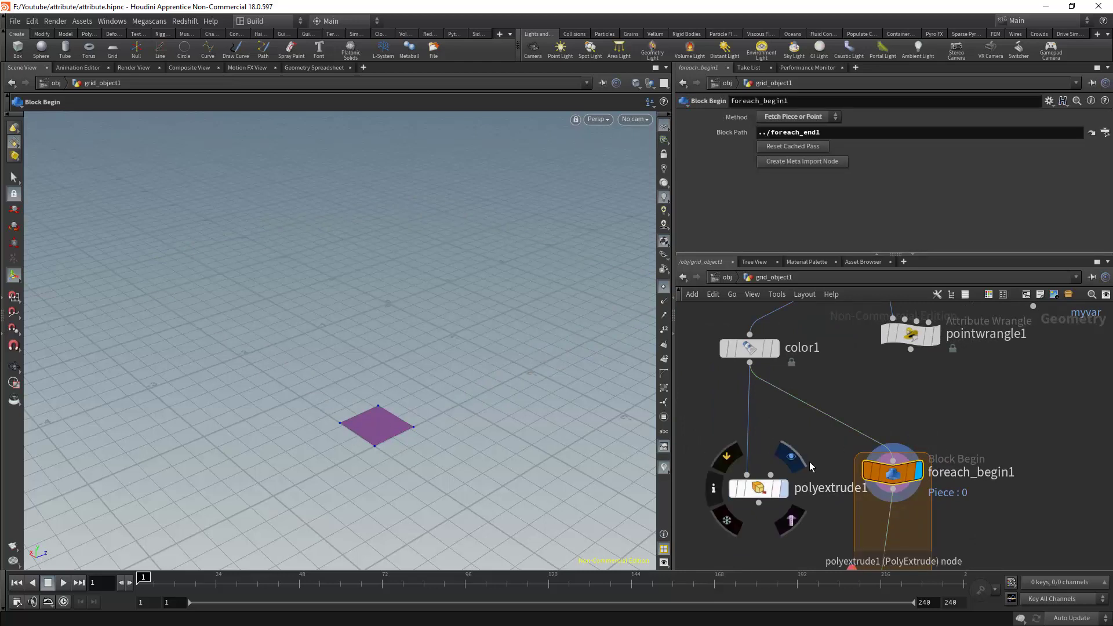
middle_click_drag(729, 471, 739, 395)
mouse_move(738, 395)
left_mouse_down()
mouse_move(916, 431)
mouse_move(865, 436)
left_mouse_up()
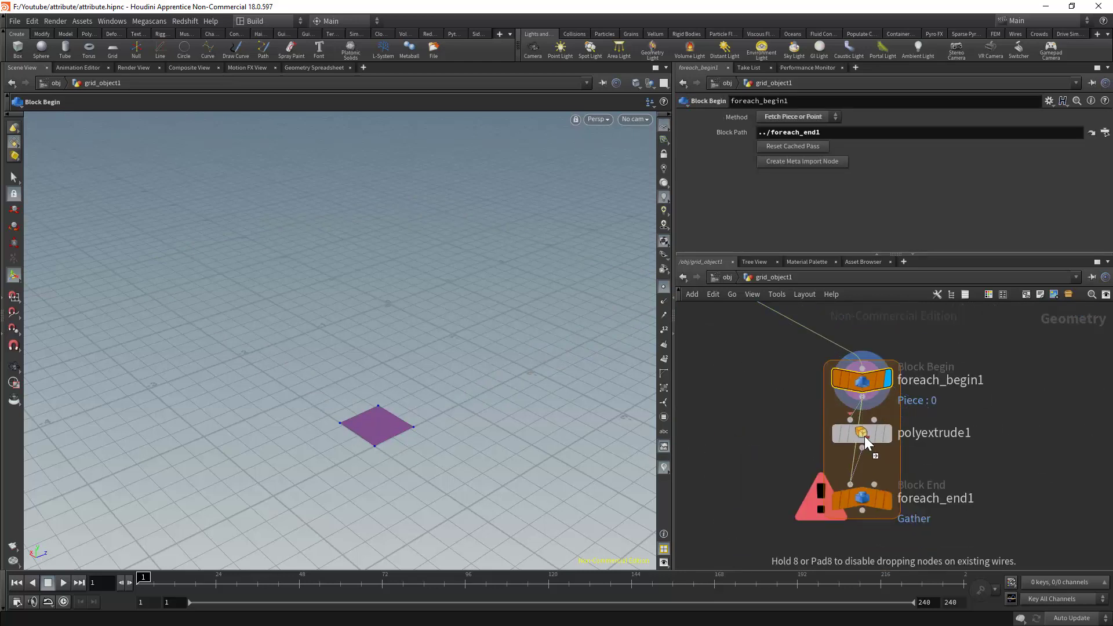
key("r")
left_click(853, 445)
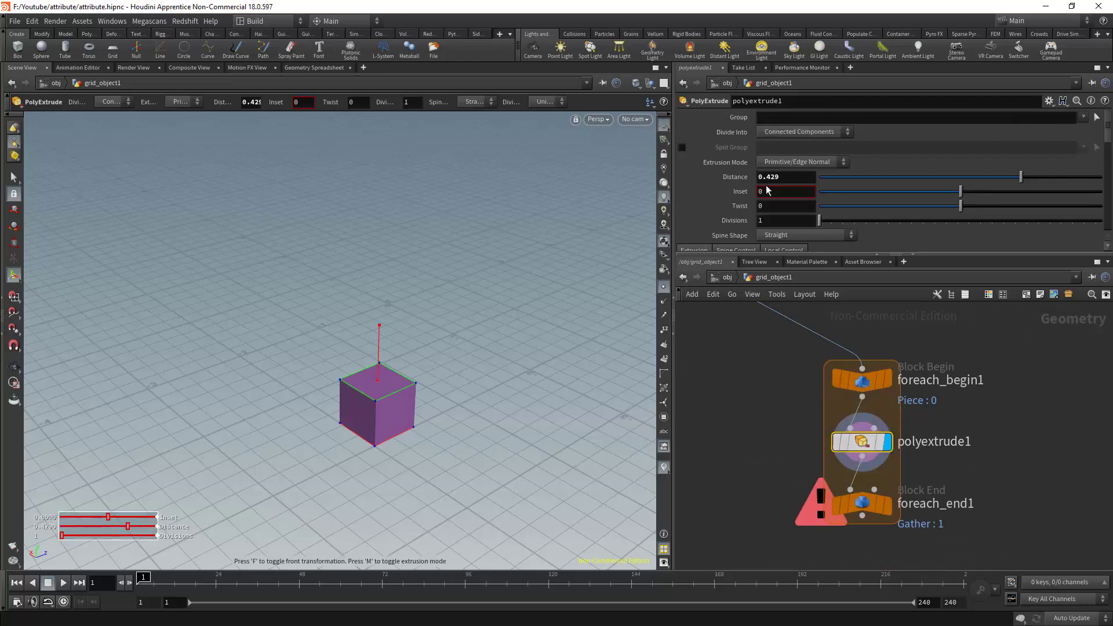
Step: Compare polyextrude1's single cube with foreach_end1's full extruded grid, leaving foreach_end1 displayed
left_click(887, 505)
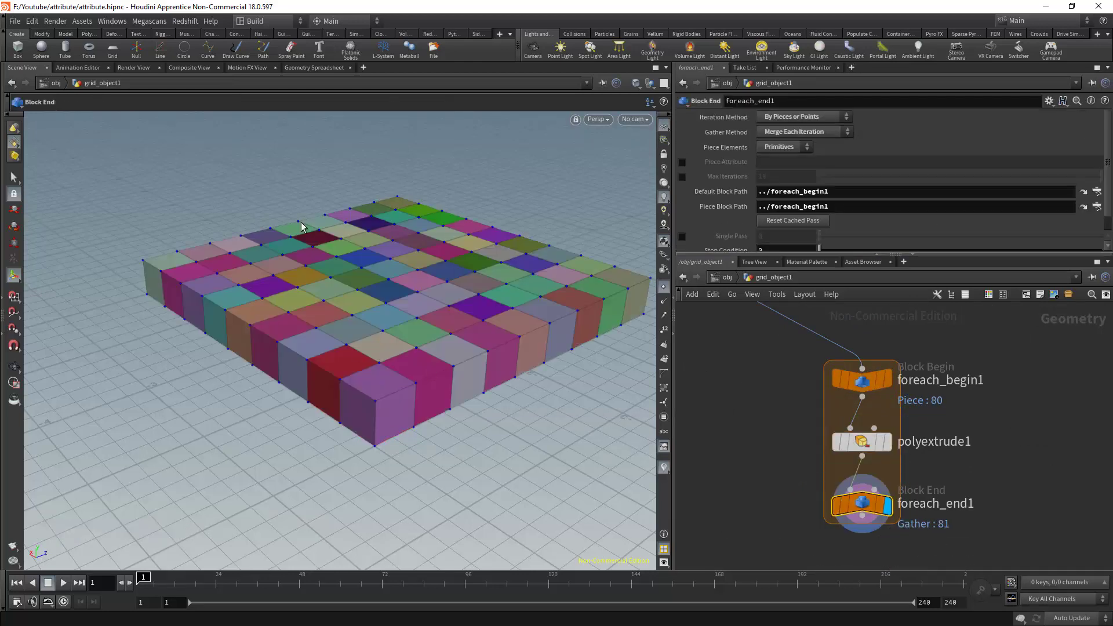
left_click(886, 443)
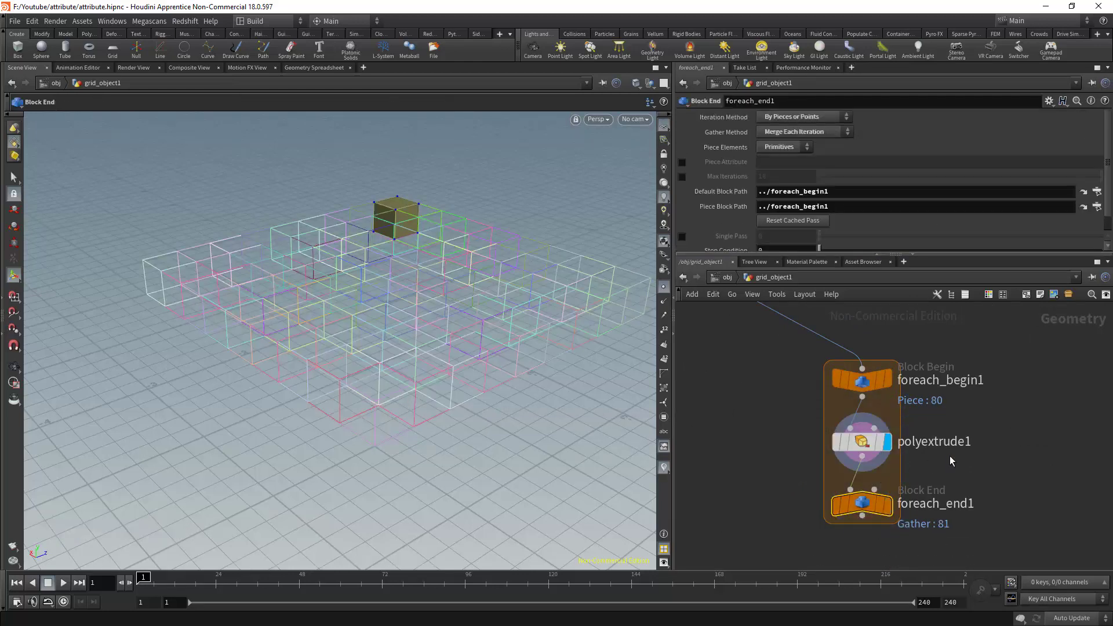
left_click(860, 447)
left_click(887, 505)
left_click(864, 505)
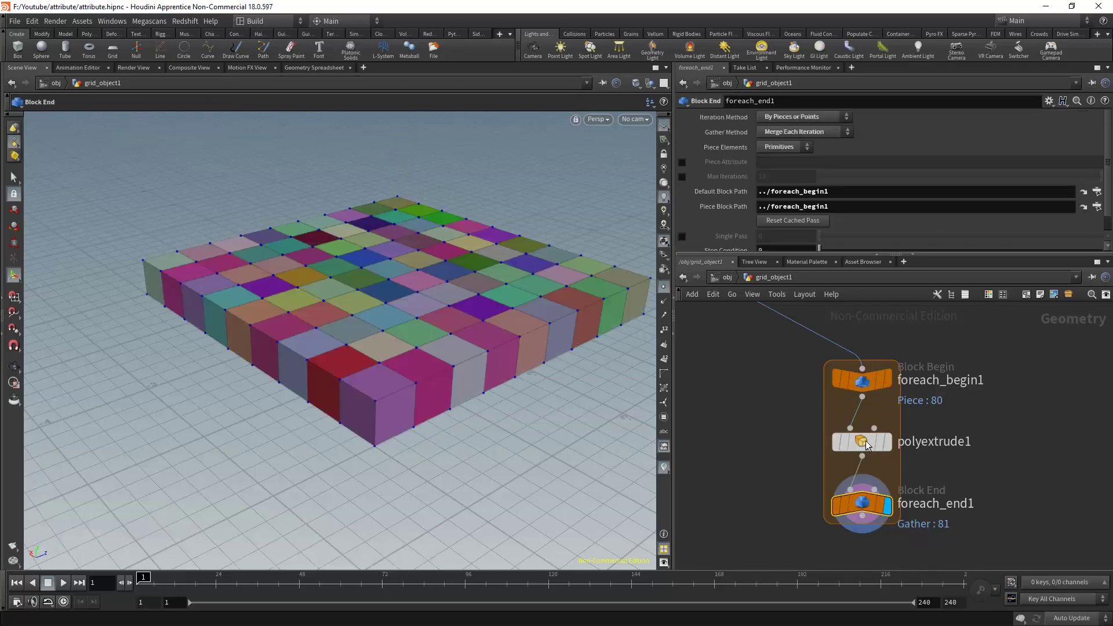
left_click(862, 447)
Step: Rearrange foreach_begin1, polyextrude1 and foreach_end1 lower-left in the network
middle_click_drag(862, 447, 780, 438)
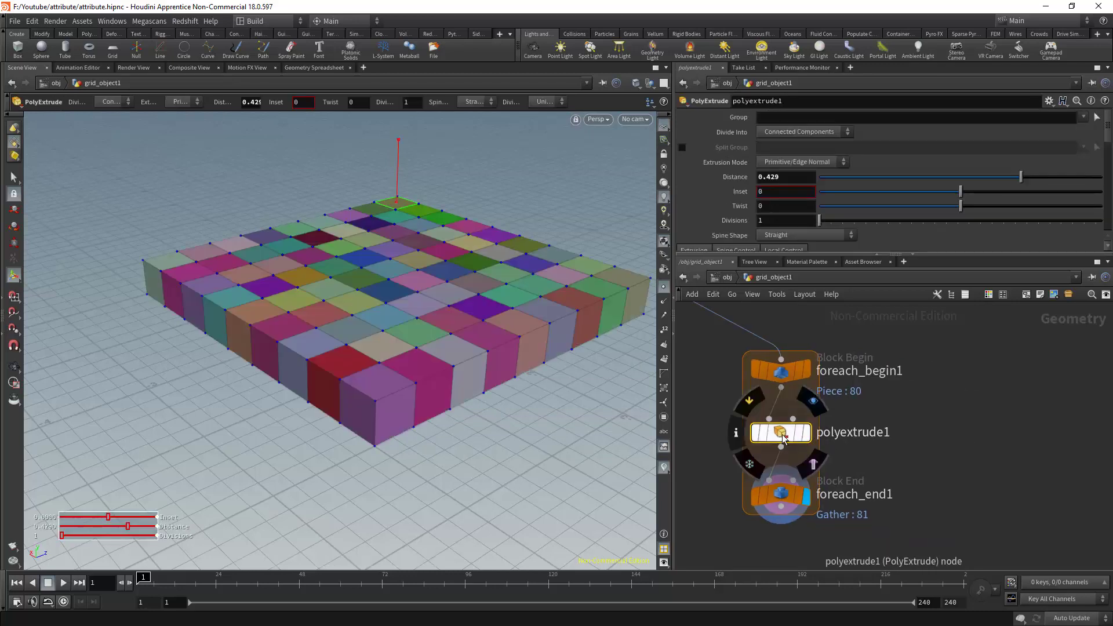
scroll(976, 474, "down", 1)
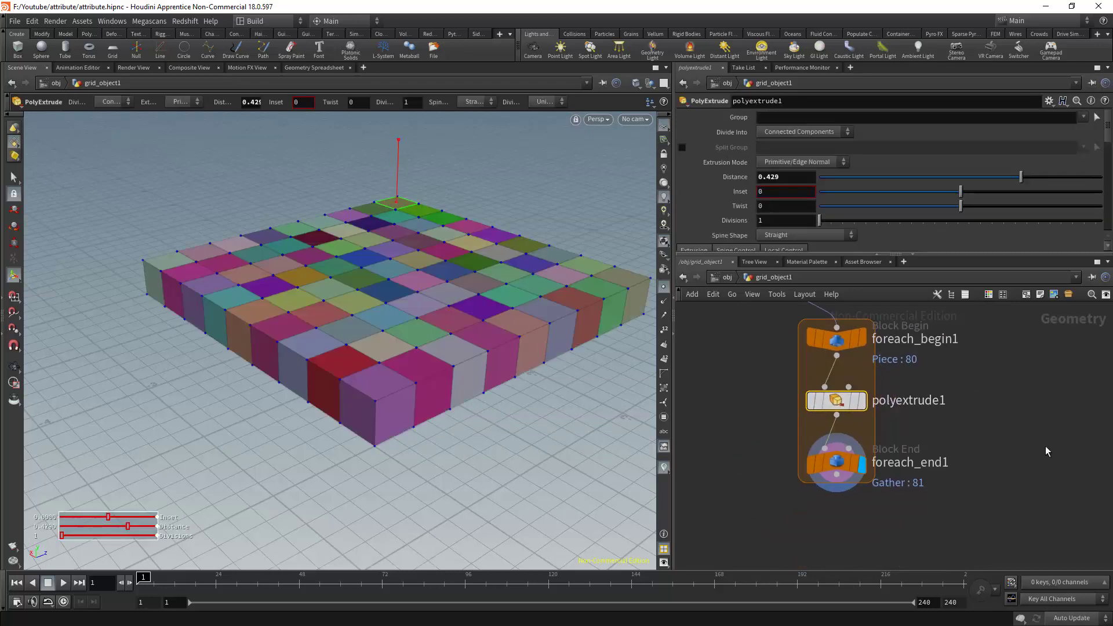
scroll(968, 466, "down", 3)
left_click_drag(944, 457, 917, 515)
left_click_drag(944, 428, 929, 454)
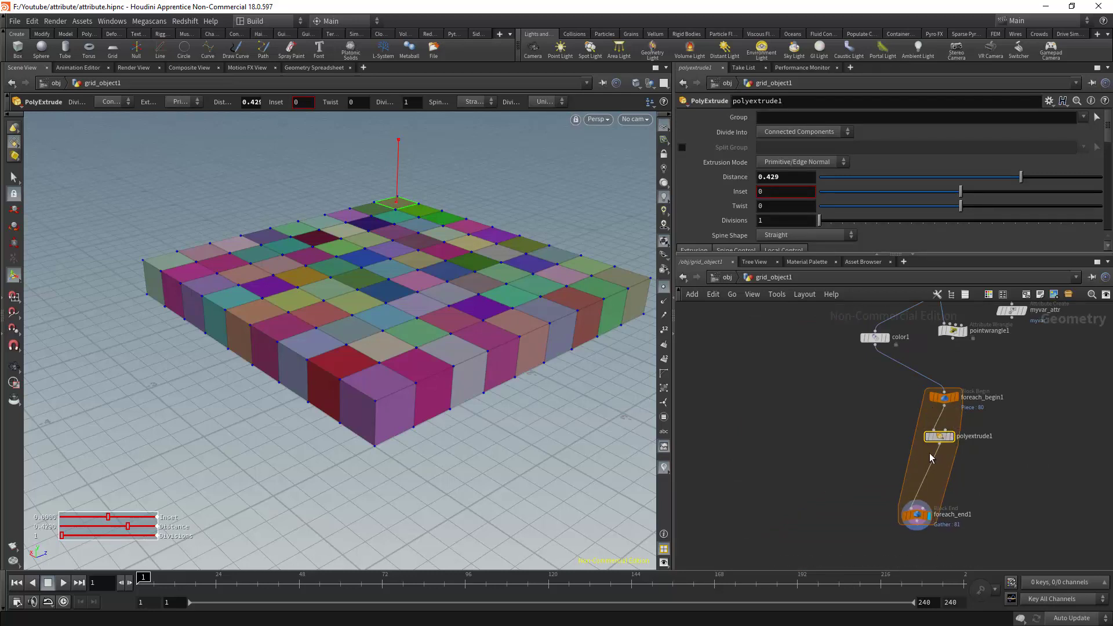
left_click_drag(951, 412, 931, 419)
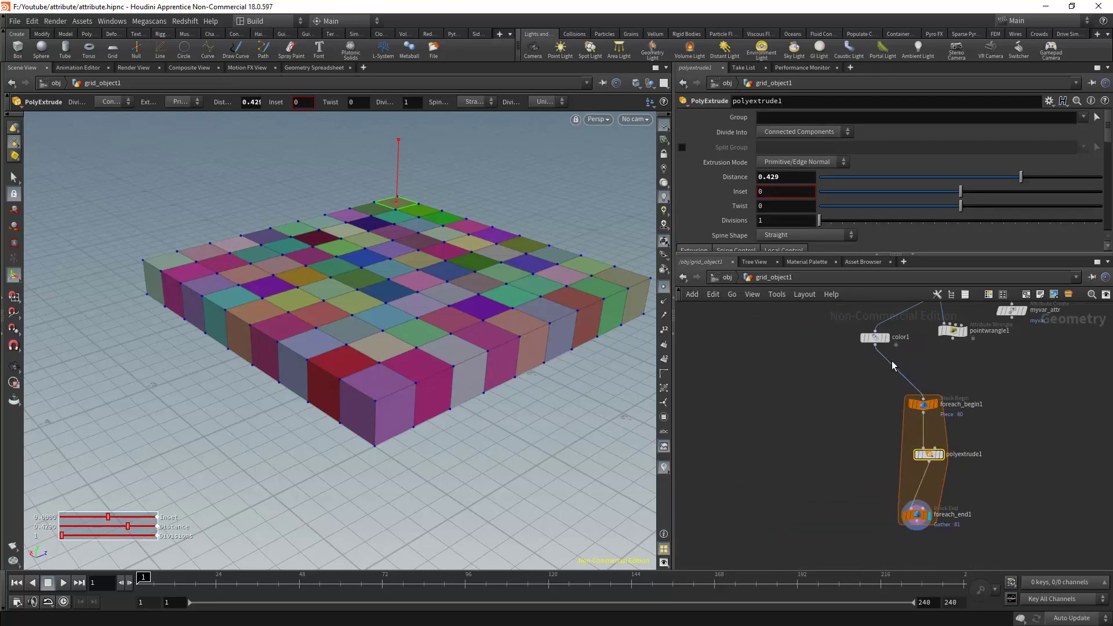
left_click(874, 337)
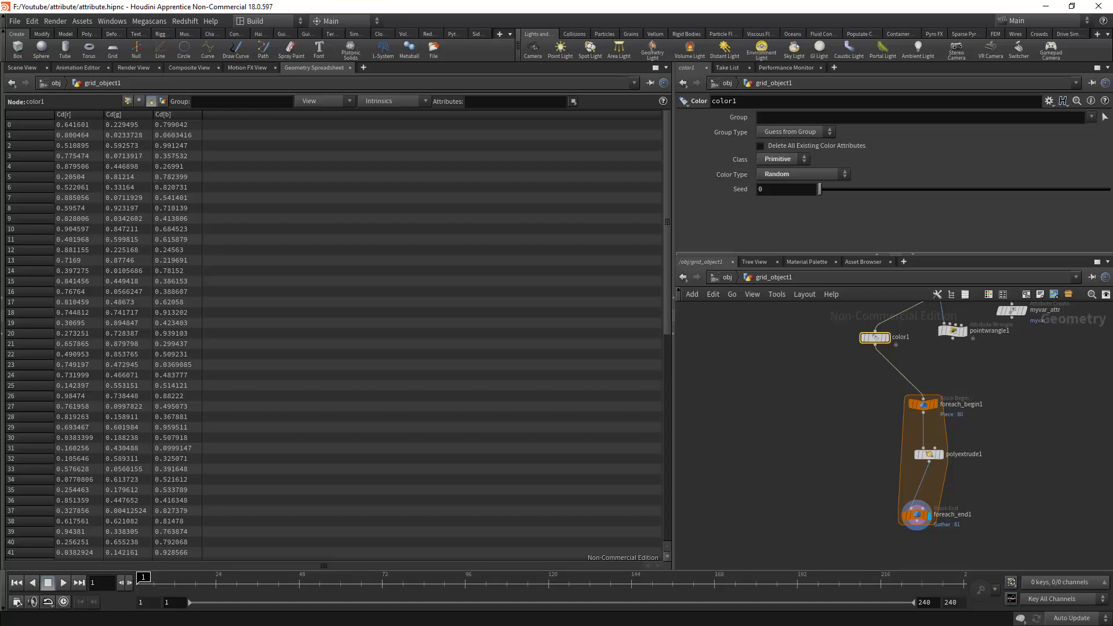
left_click(21, 67)
scroll(755, 441, "up", 2)
scroll(755, 442, "up", 3)
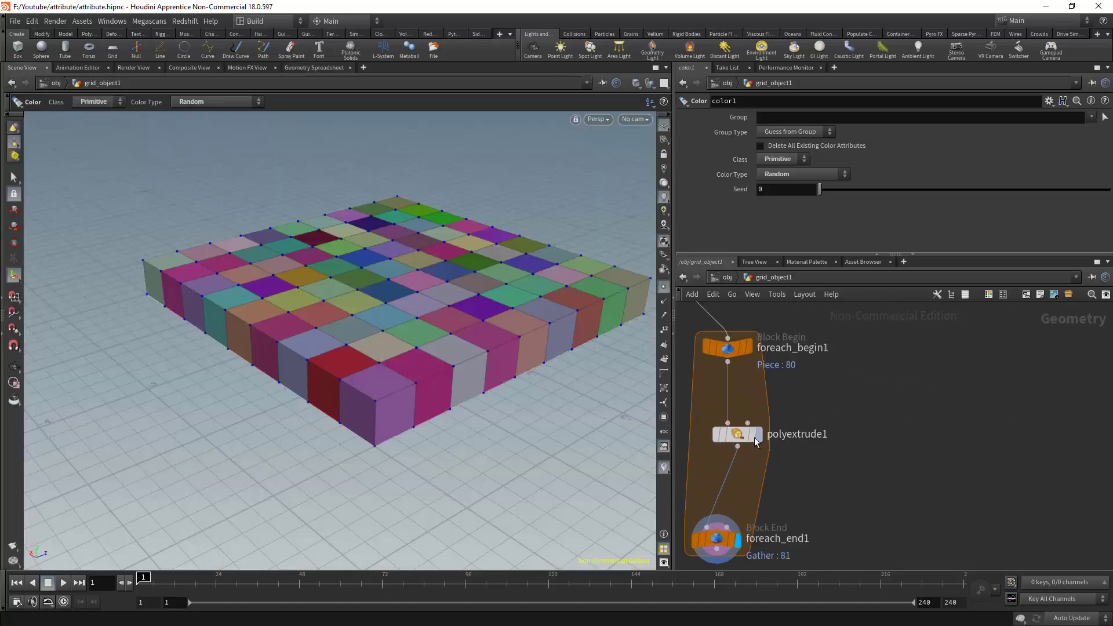
left_click(737, 434)
Step: Insert a Null named Center on the wire above polyextrude1
middle_click_drag(863, 415, 891, 438)
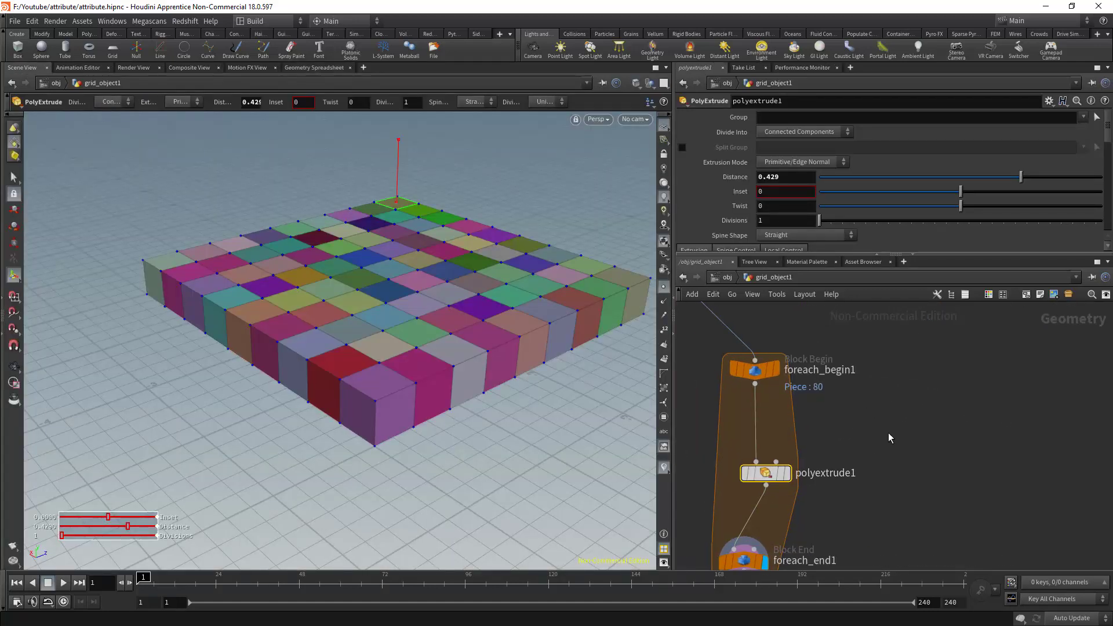
key("Tab")
type("nu")
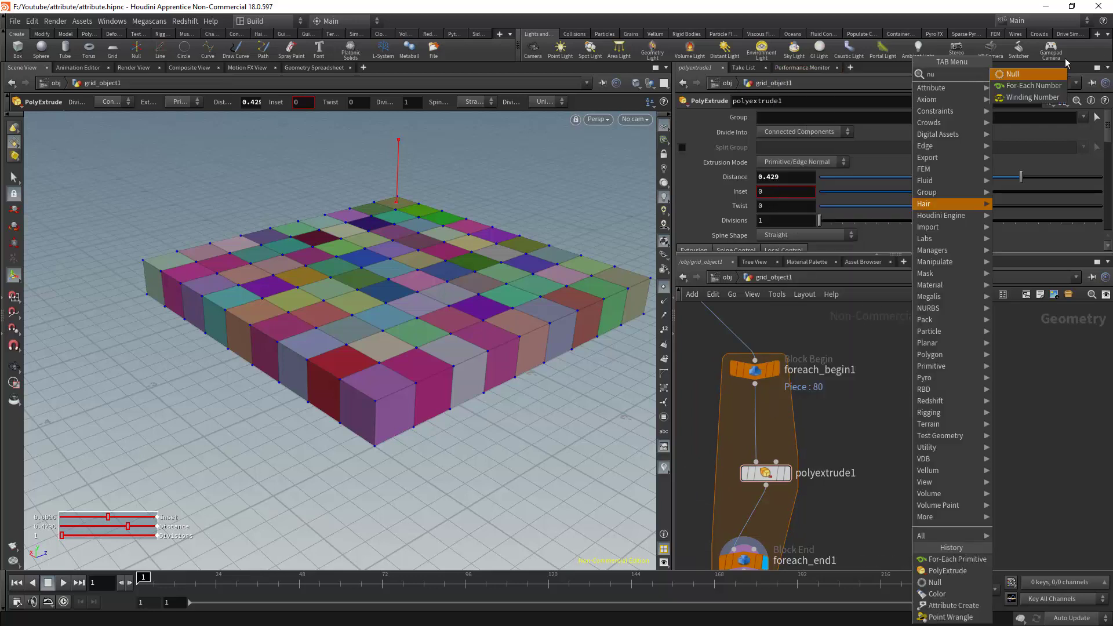
left_click(1033, 76)
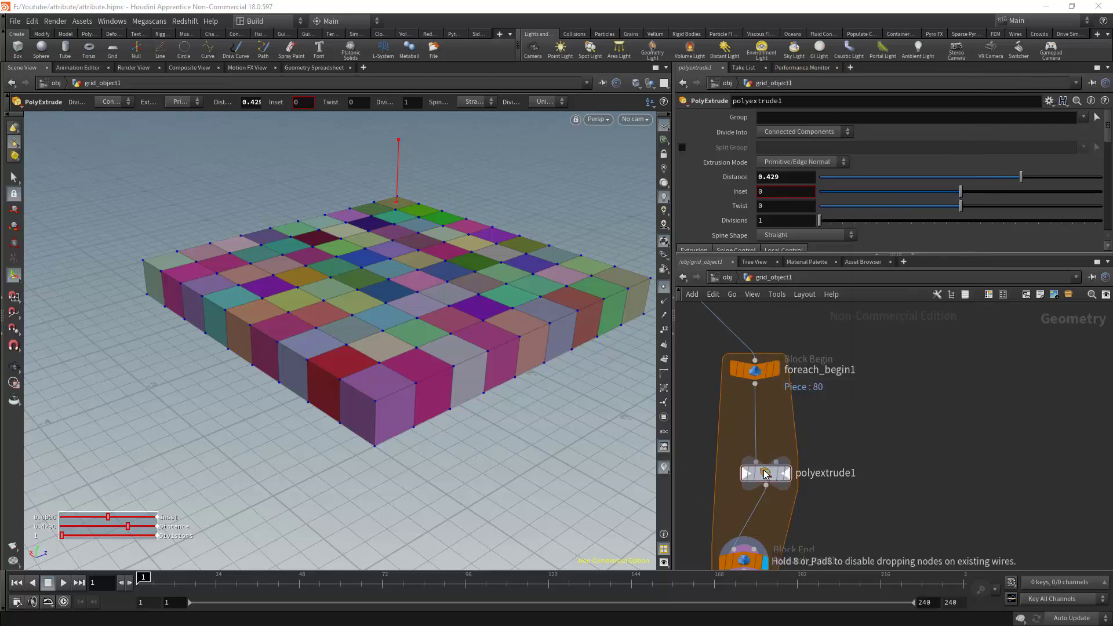
left_click(755, 431)
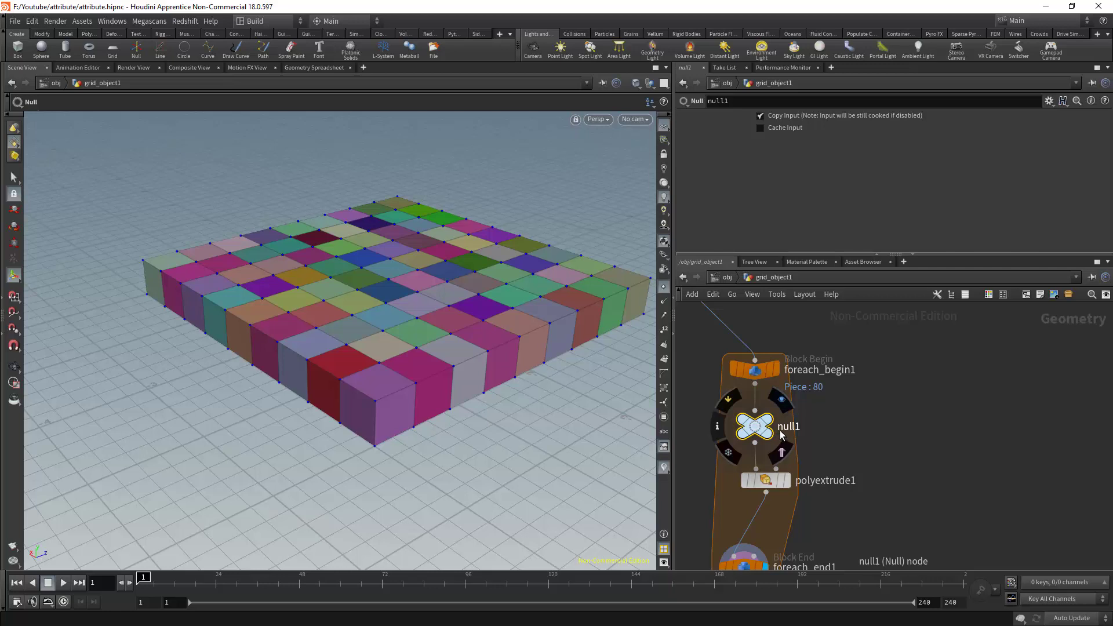
double_click(780, 431)
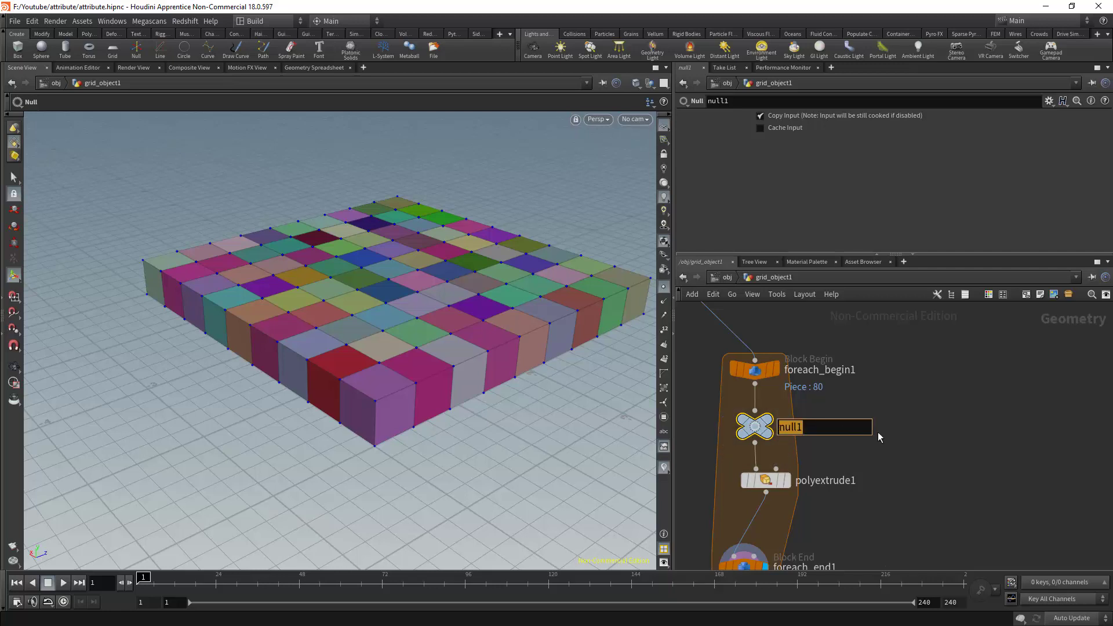
type("Center")
key("Return")
Step: Display Center's single flat tile and frame it in the viewport
left_click_drag(754, 426, 730, 426)
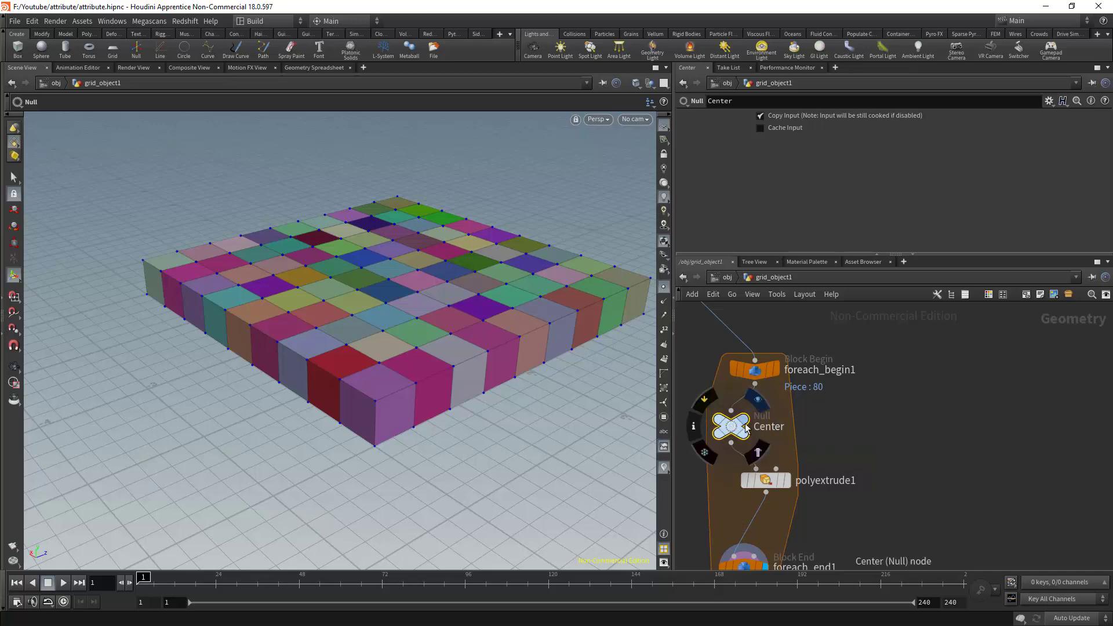
left_click(744, 426)
mouse_move(359, 192)
middle_mouse_down()
mouse_move(440, 241)
mouse_move(149, 345)
mouse_move(174, 447)
mouse_move(232, 391)
mouse_move(522, 447)
middle_mouse_up()
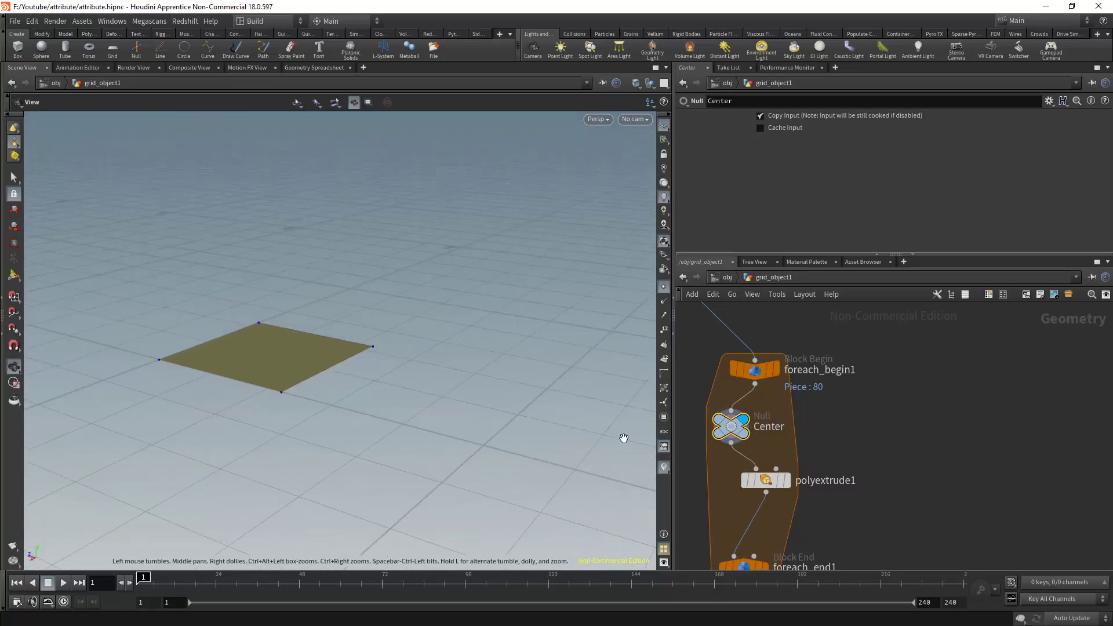
key("Return")
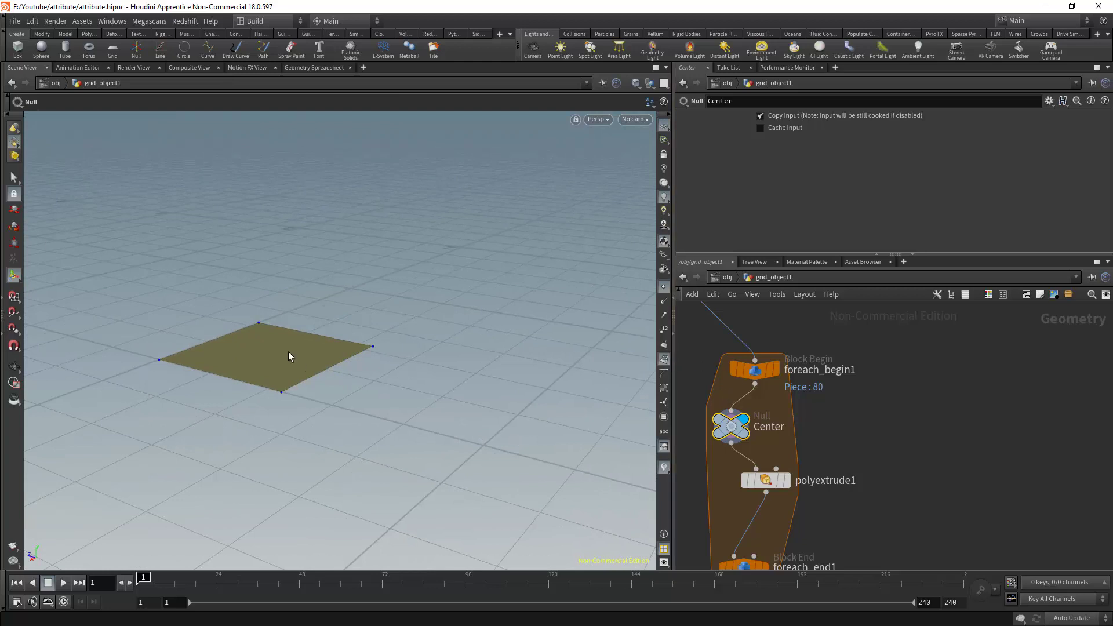
middle_click_drag(288, 351, 305, 398)
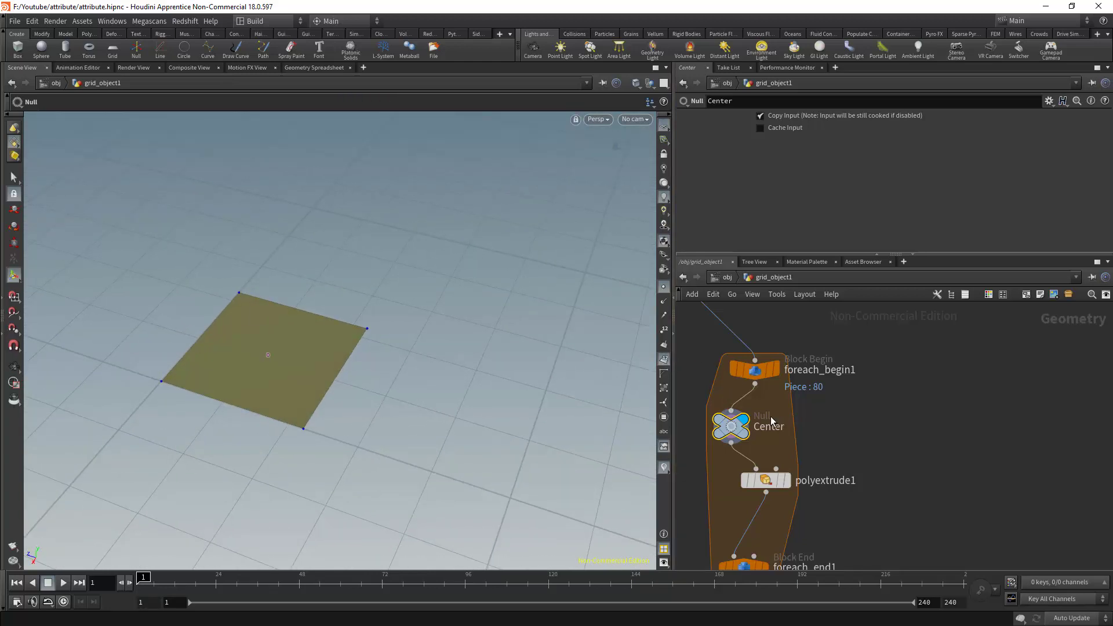
scroll(818, 459, "down", 2)
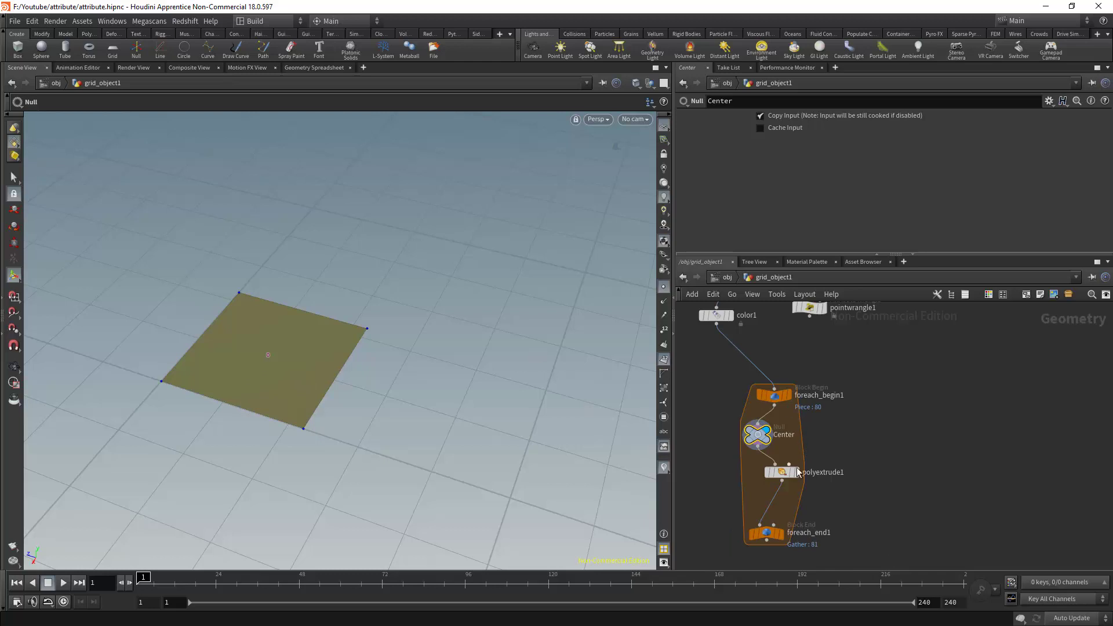
Step: Enter prim("../Center/",0,"Cd",0) as polyextrude1's Distance expression
left_click(799, 472)
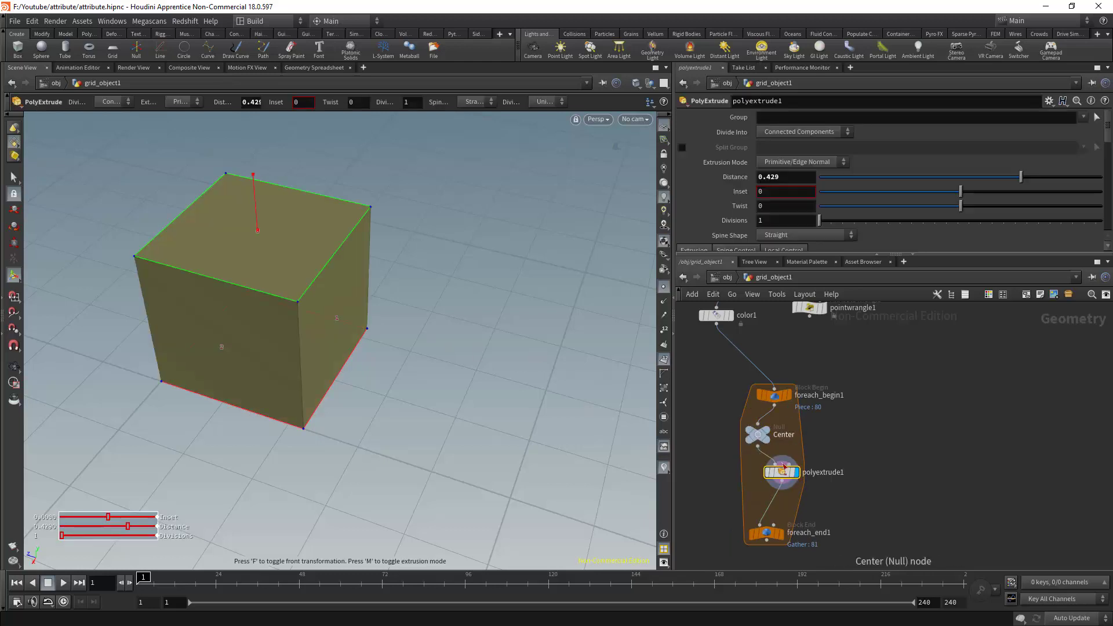
left_click(786, 175)
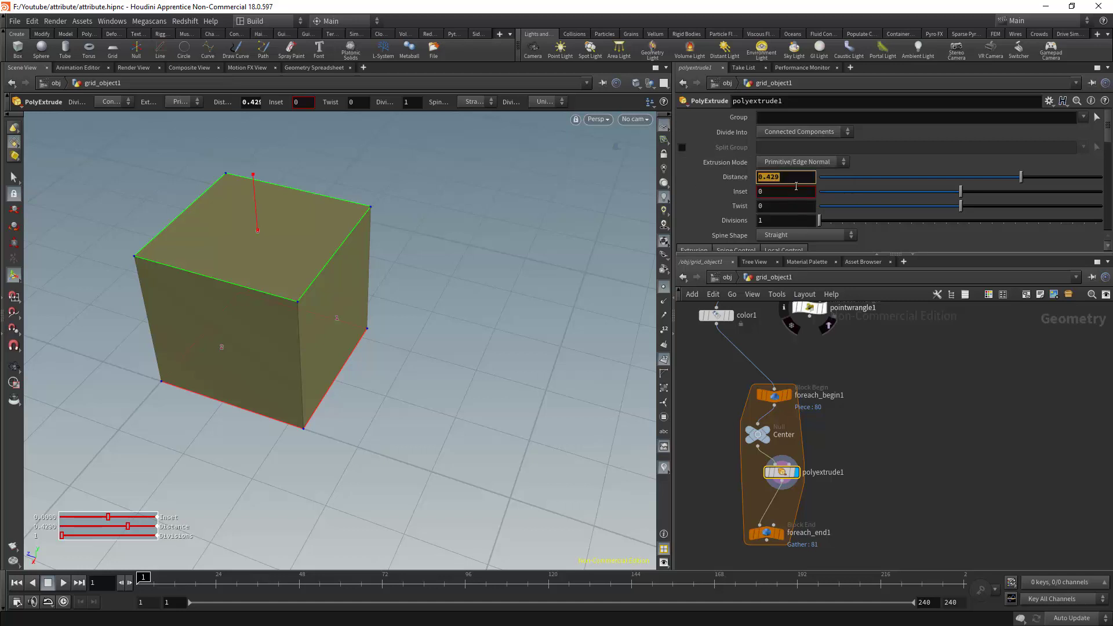
type("prim")
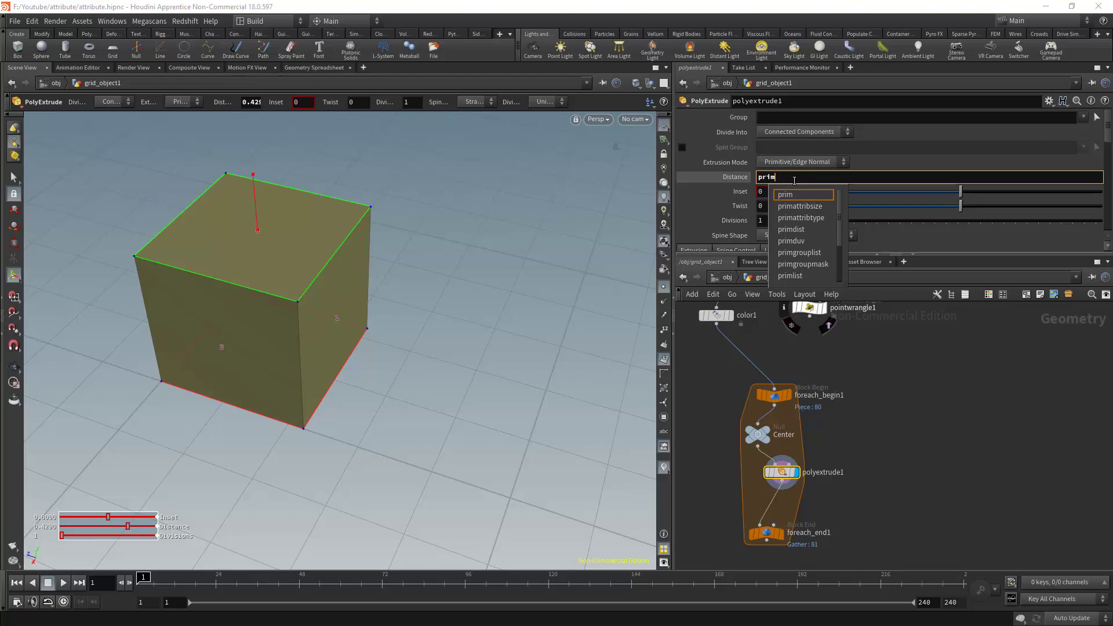
key("BackSpace")
key("BackSpace")
key("BackSpace")
type("point")
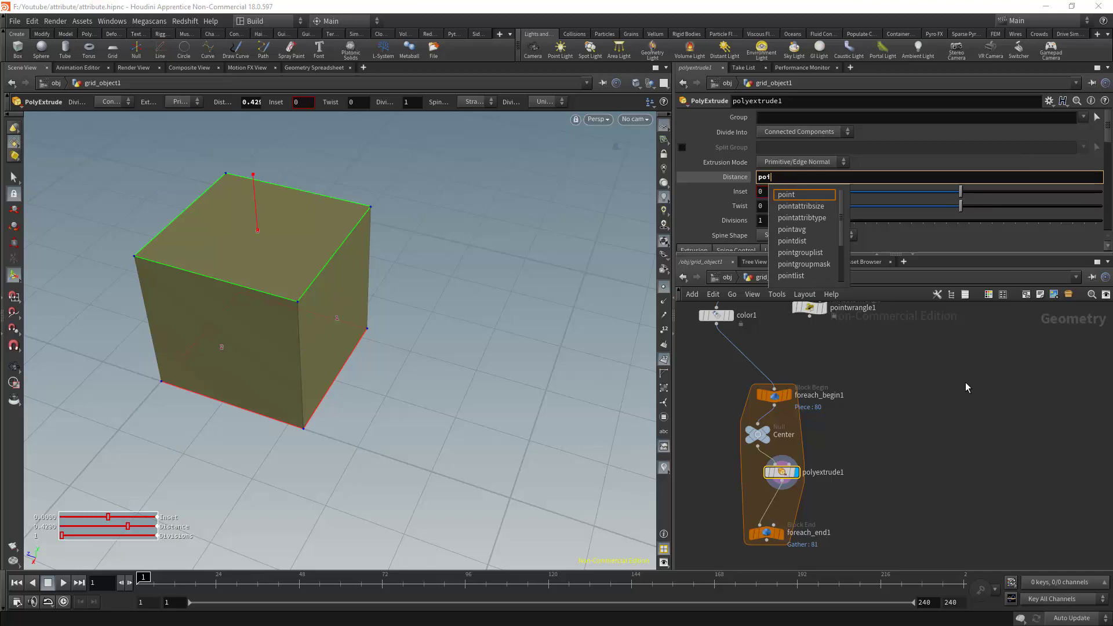
key("BackSpace")
key("BackSpace")
key("BackSpace")
type("prim(")
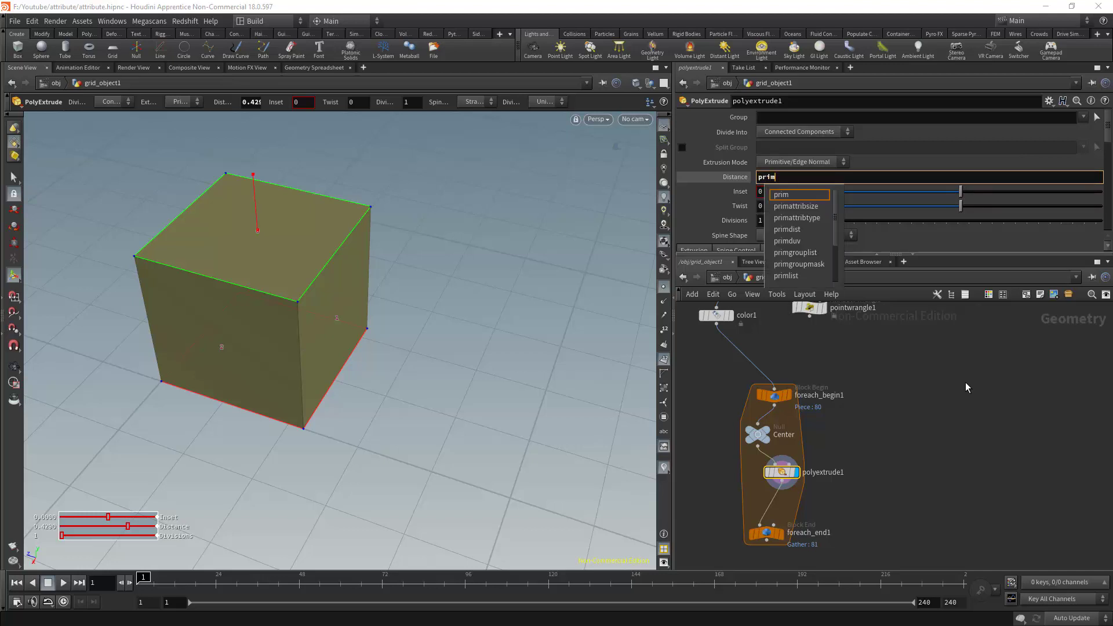
type("\"..")
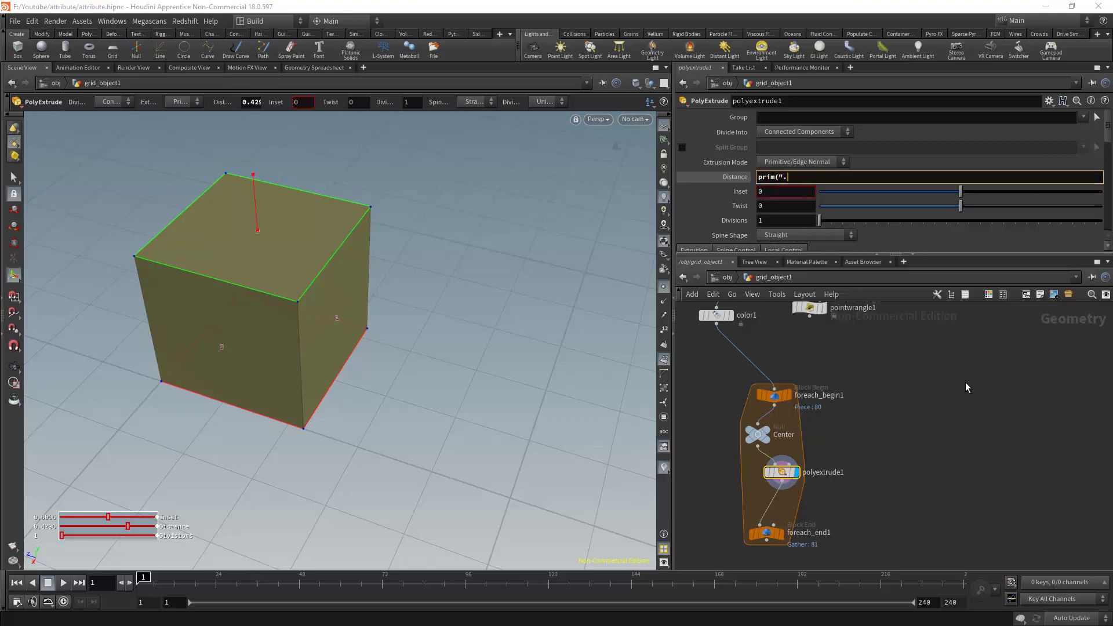
type("/C")
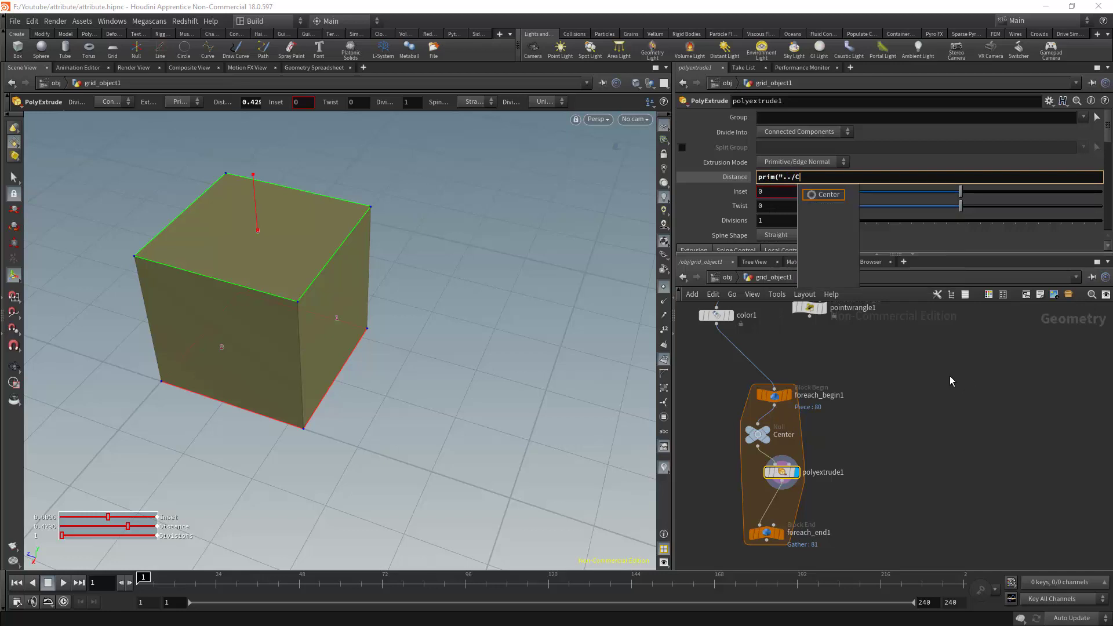
left_click(831, 197)
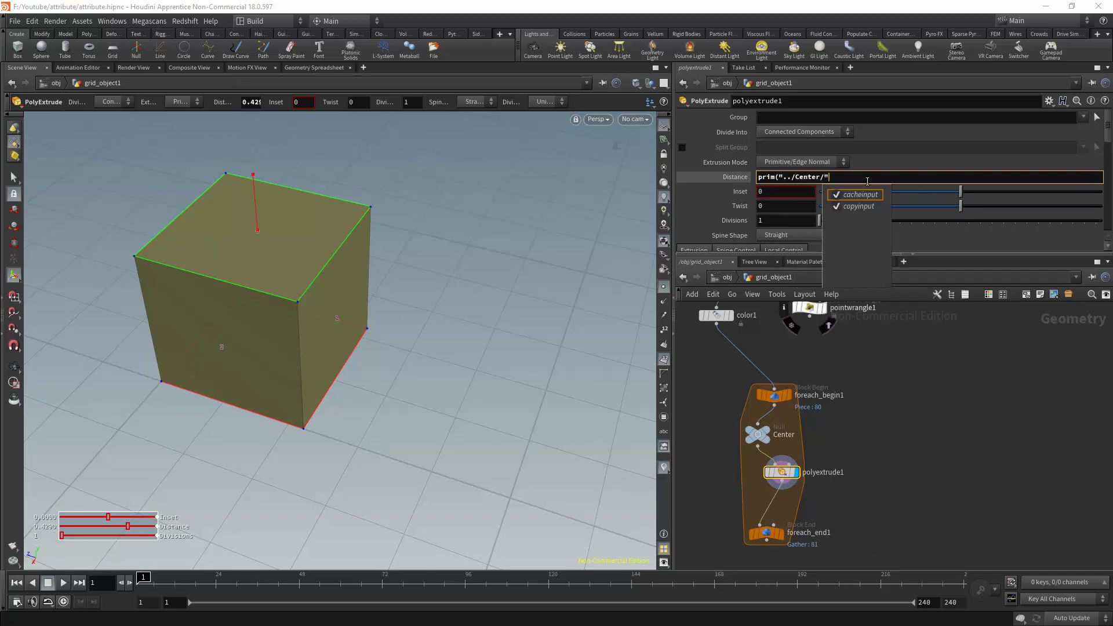
type(",")
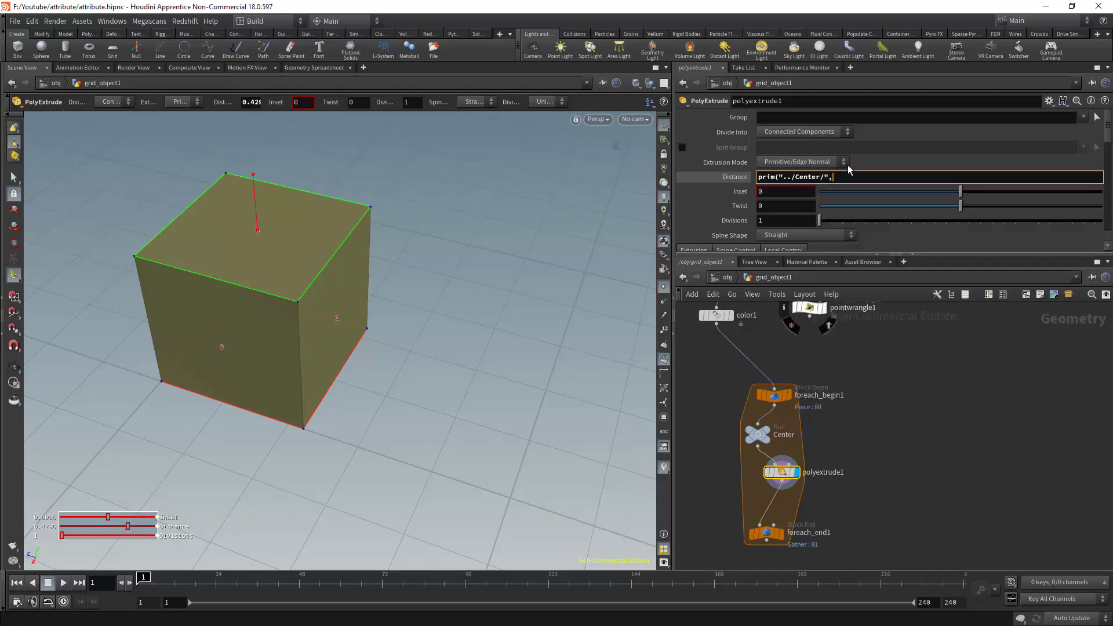
type("0,\"Cd")
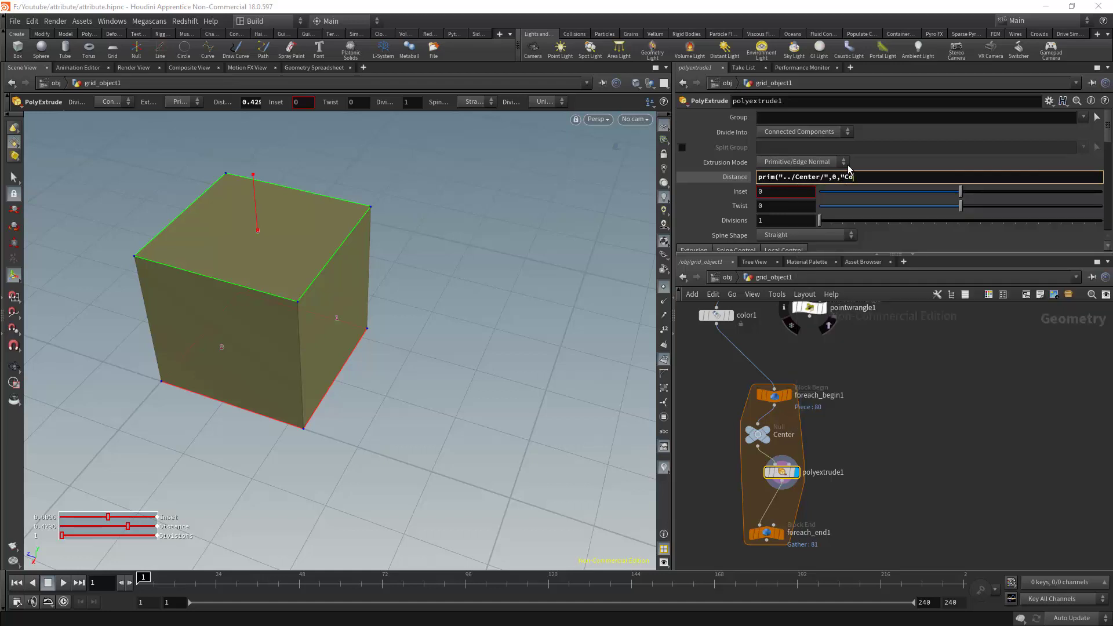
type("\",")
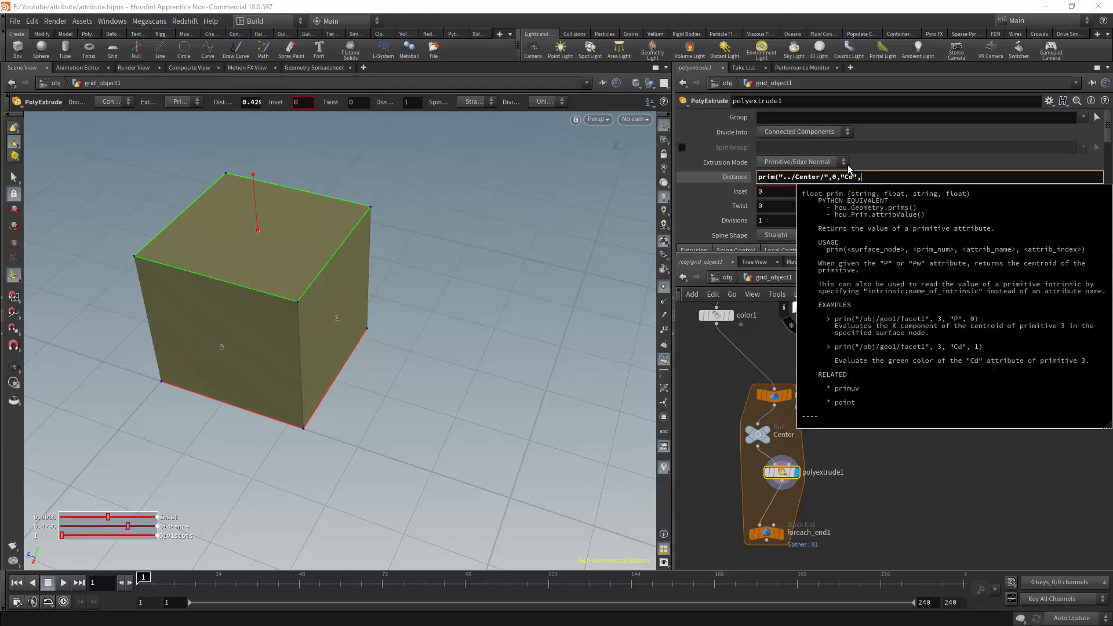
type(")")
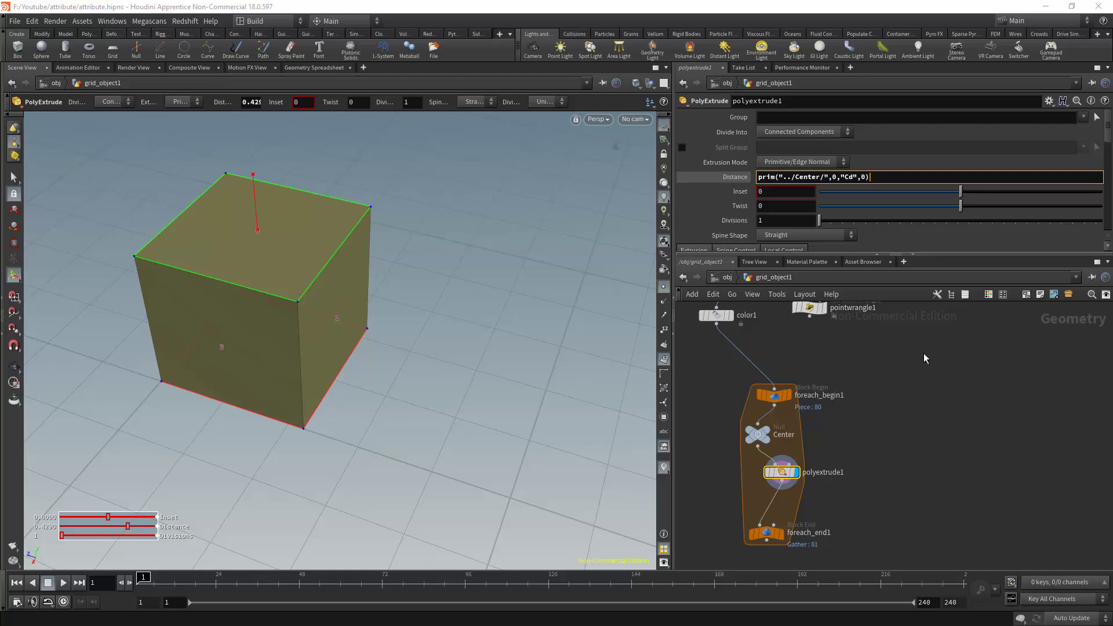
Step: Commit the Distance expression and verify it evaluates to 0.450505 against the Cd values
key("Return")
mouse_move(367, 290)
left_mouse_down("alt")
mouse_move(358, 273)
mouse_move(284, 241)
left_mouse_up("alt")
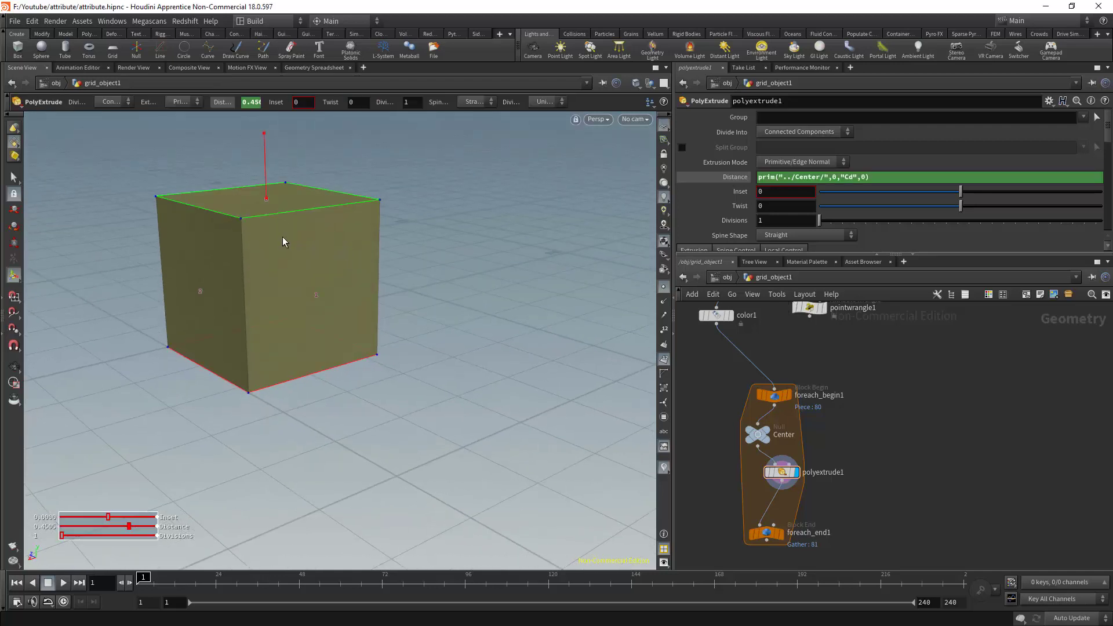
left_click(316, 68)
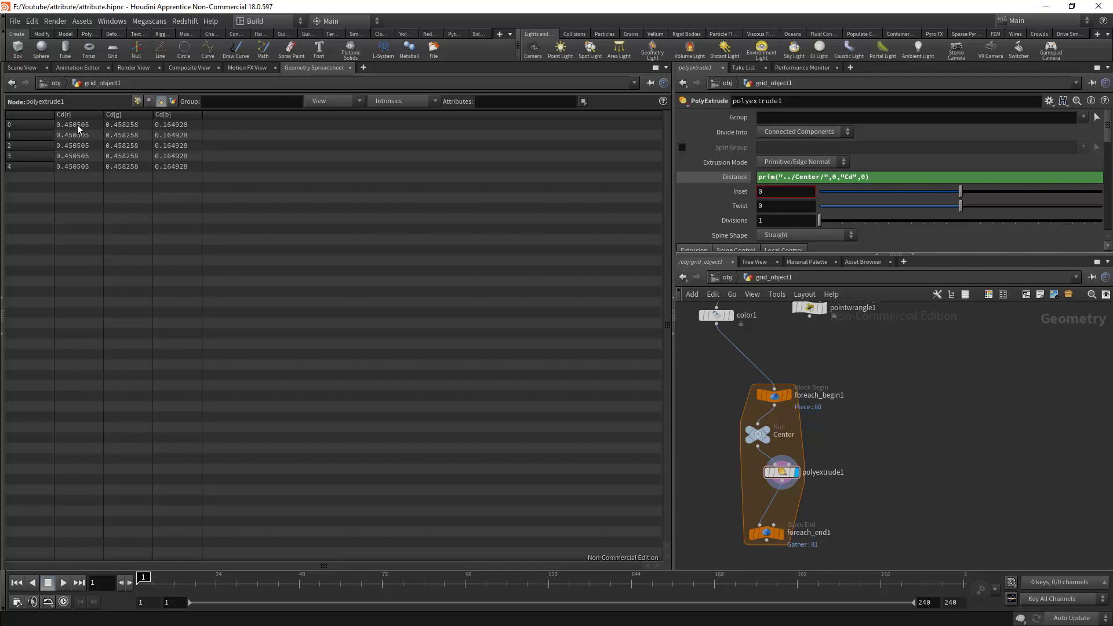
left_click(23, 68)
left_click(742, 177)
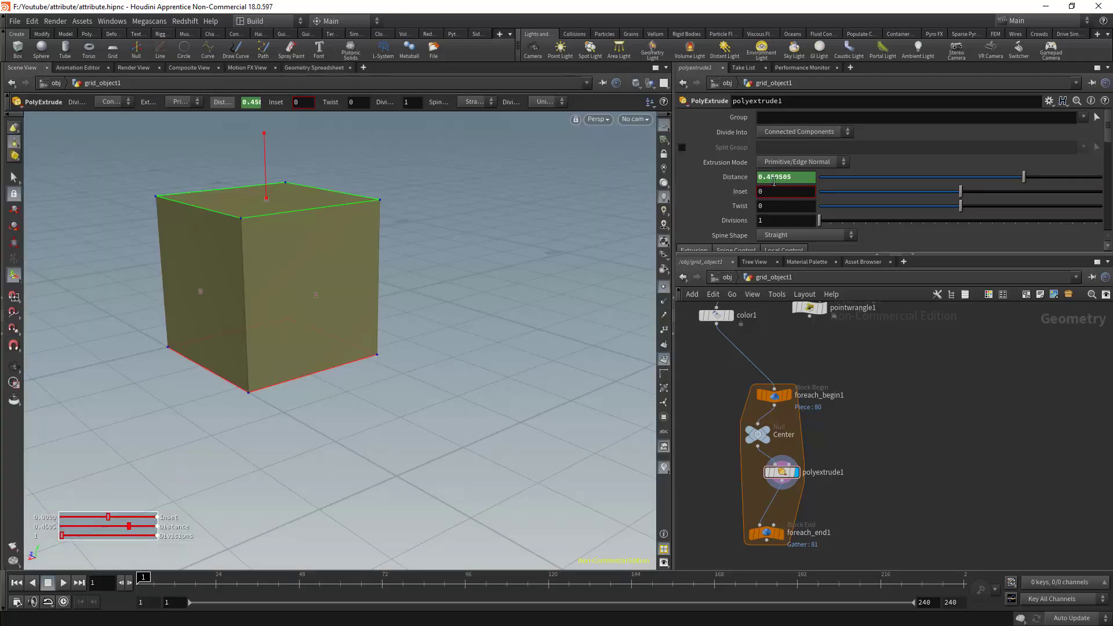
left_click(314, 68)
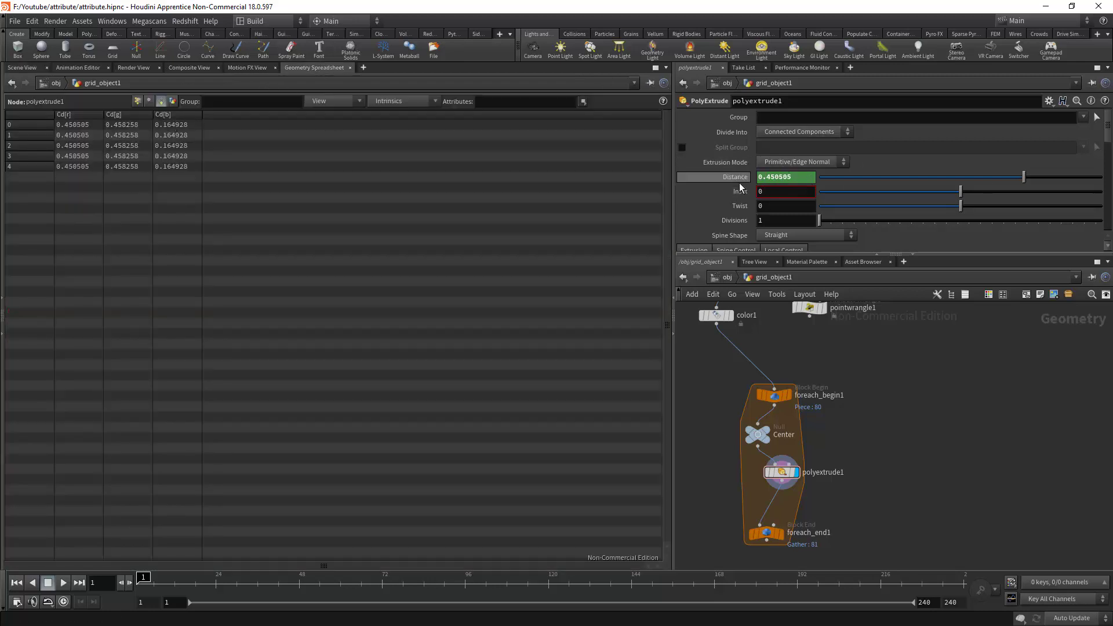
left_click(22, 68)
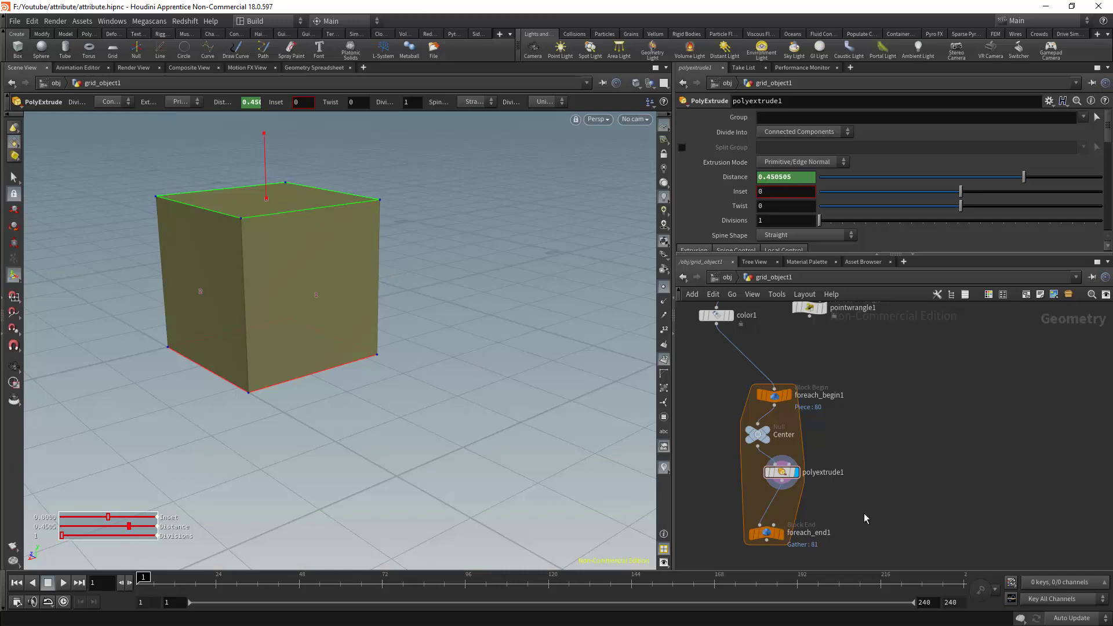
Step: Display foreach_end1's grid of columns, framed, with point markers and point numbers hidden
left_click(783, 537)
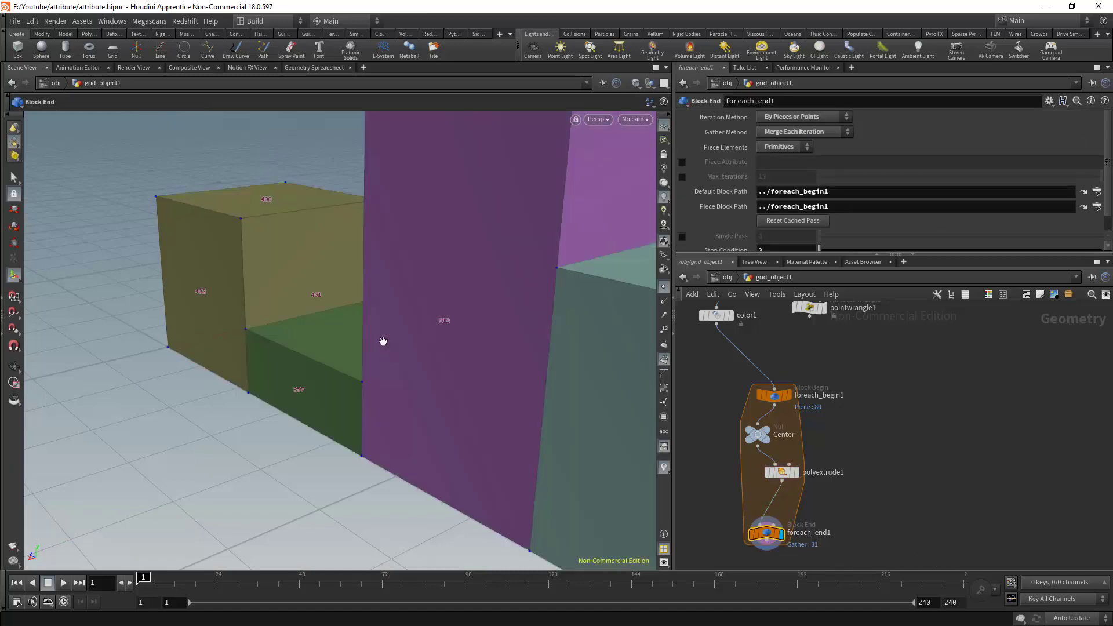
key("Return")
key("h")
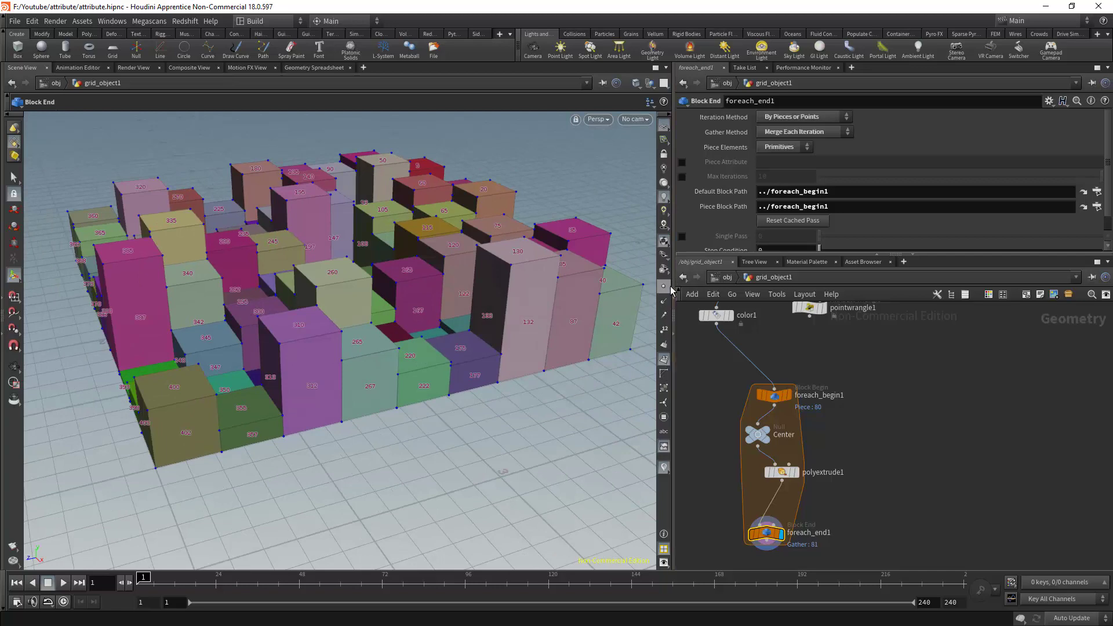
left_click(664, 286)
left_click(664, 359)
Step: Tumble the view across the columns and pan the network to reveal grid1
key("Escape")
mouse_move(262, 303)
left_mouse_down()
mouse_move(430, 294)
mouse_move(281, 268)
mouse_move(434, 309)
mouse_move(348, 313)
left_mouse_up()
scroll(434, 308, "down", 5)
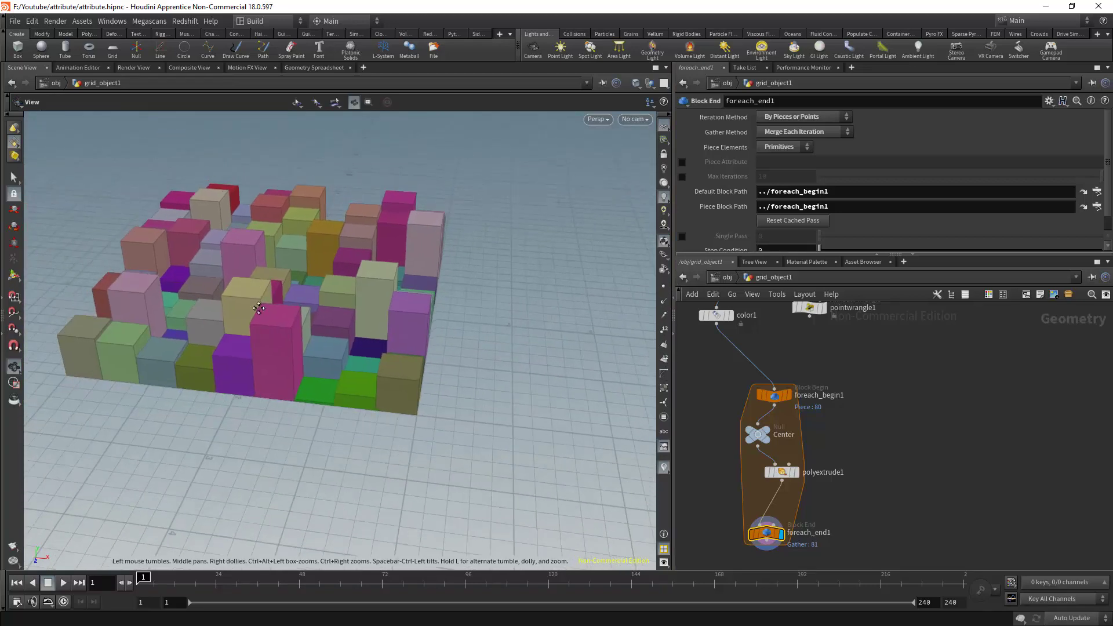
key("Return")
middle_click_drag(791, 310, 820, 419)
scroll(820, 418, "up", 2)
Step: Move grid1 up-left and color1 down-left, checking each node's output
left_click(842, 347)
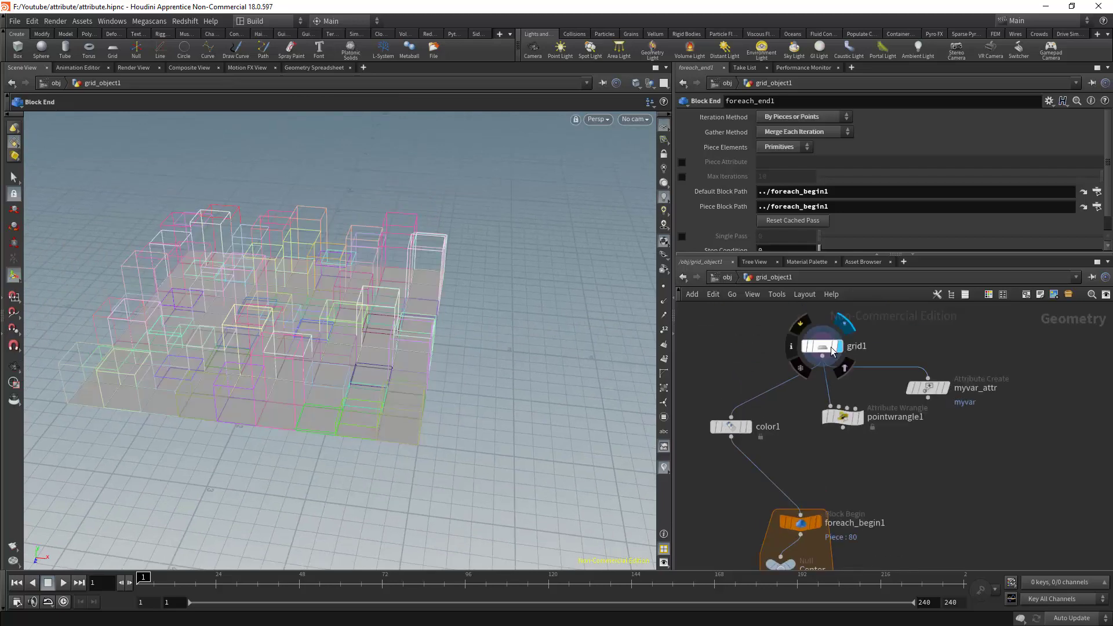
left_click_drag(821, 348, 775, 351)
left_click(748, 427)
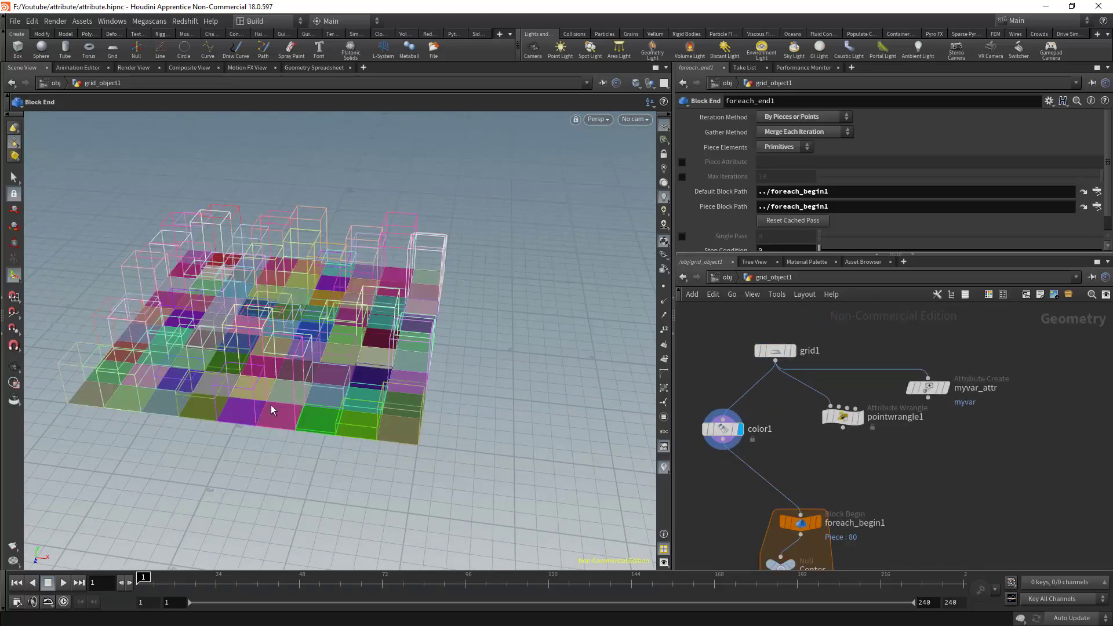
left_click(792, 351)
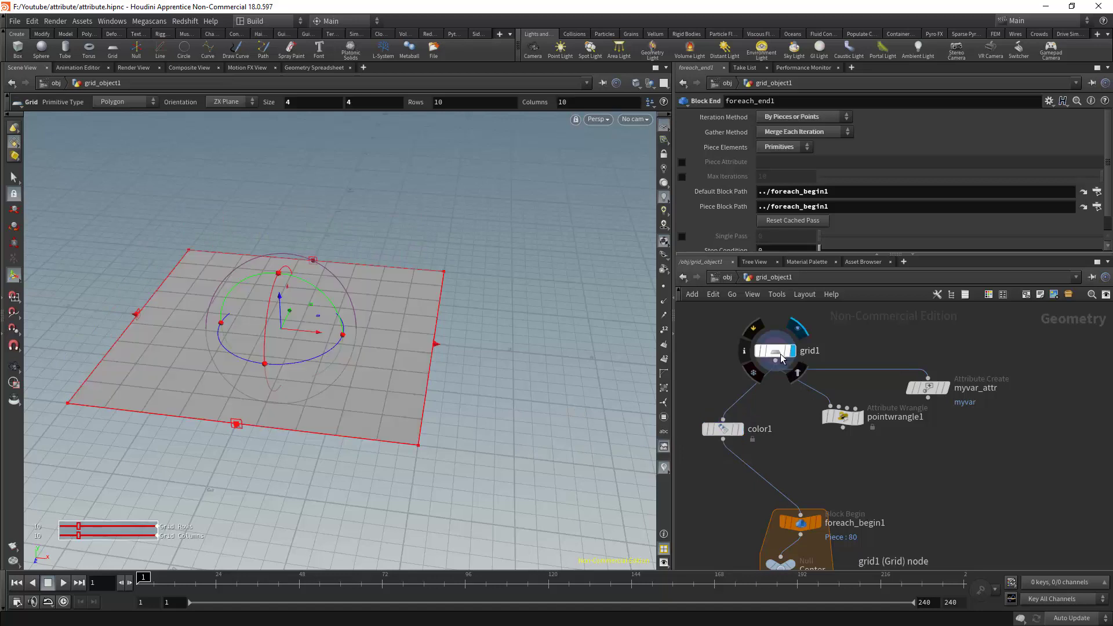
left_click_drag(779, 350, 733, 339)
left_click_drag(737, 427, 719, 446)
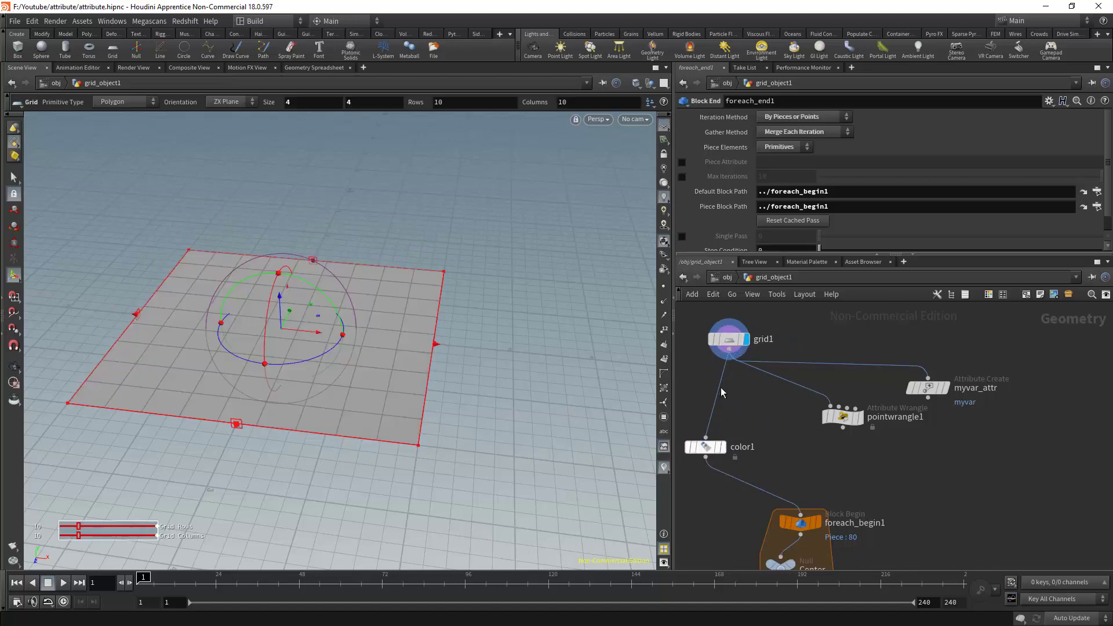
Step: Set grid1's Rows and Columns to 20
left_click(729, 339)
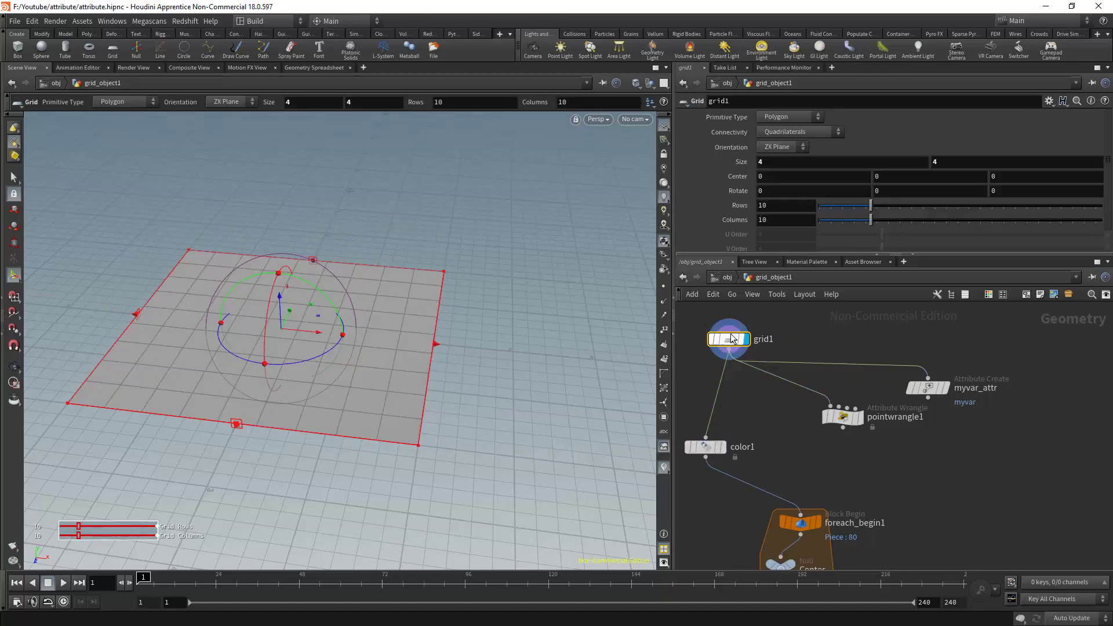
double_click(763, 205)
type("20")
key("Return")
key("Tab")
type("20")
key("Return")
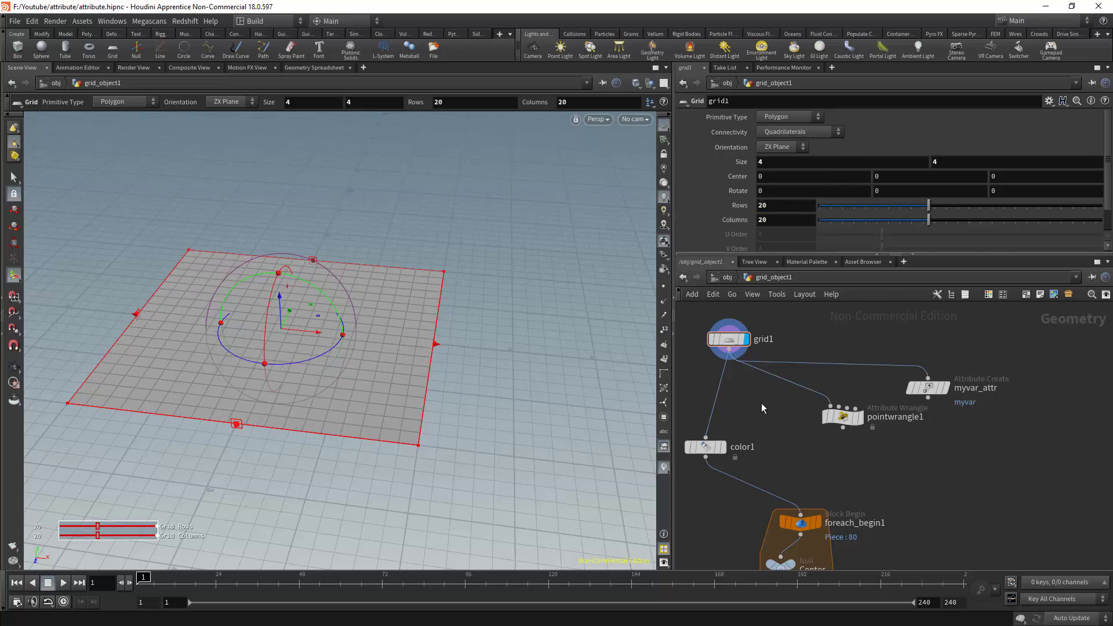
Step: Check the denser 20 by 20 result on color1 and foreach_end1, then display grid1
left_click(721, 447)
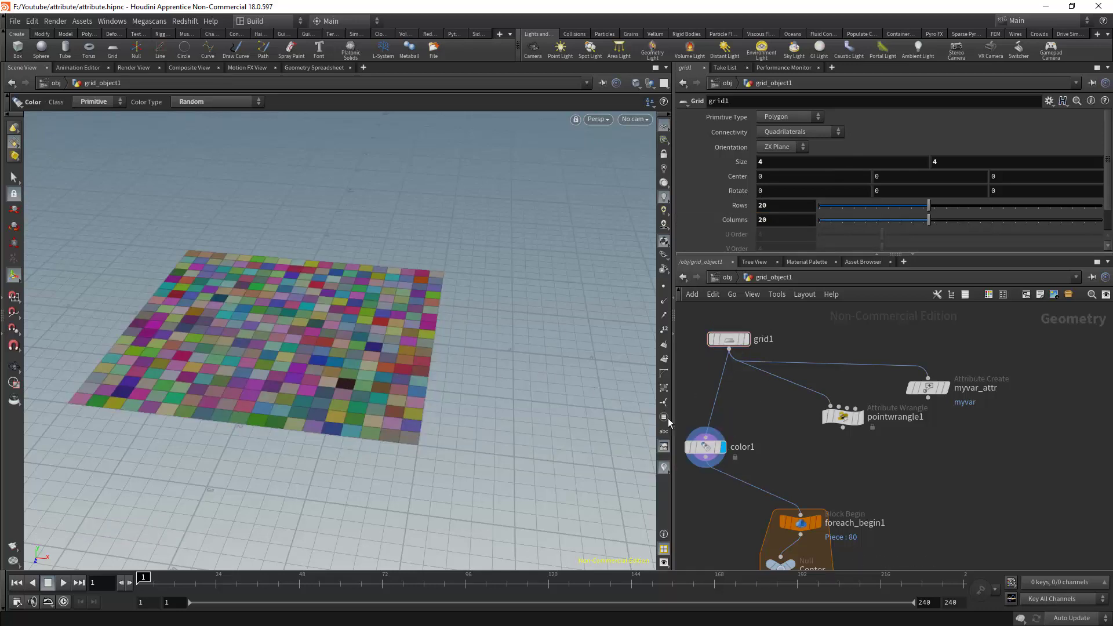
scroll(854, 513, "down", 5)
left_click(795, 533)
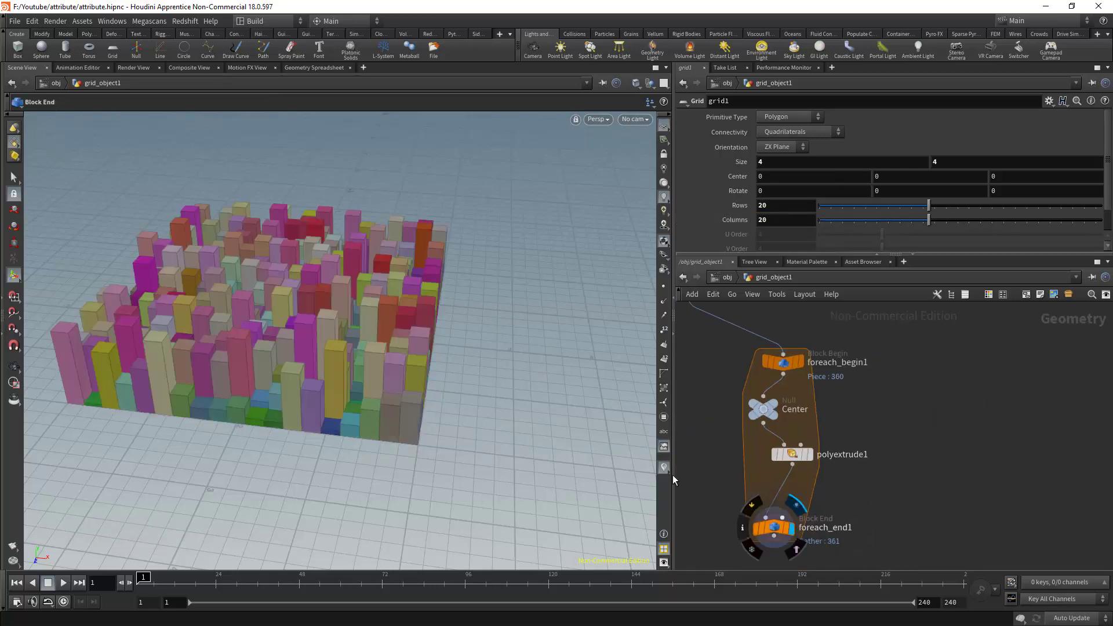
scroll(855, 399, "up", 6)
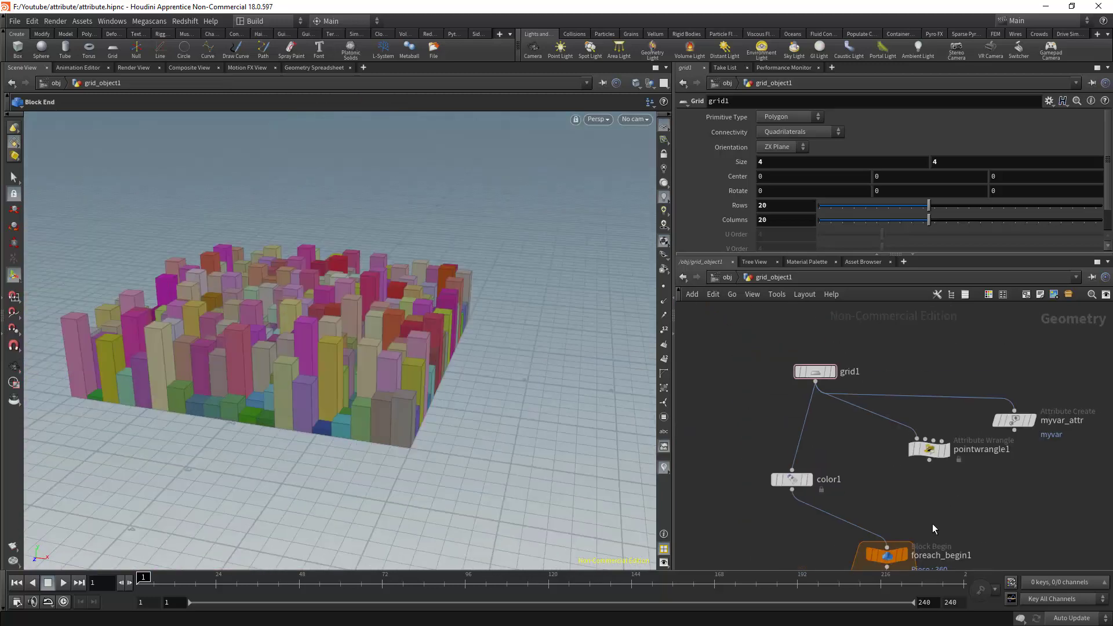
left_click(816, 372)
Step: Add an Attribute Paint node (attribpaint1) wired from grid1's output
left_click_drag(779, 374, 744, 368)
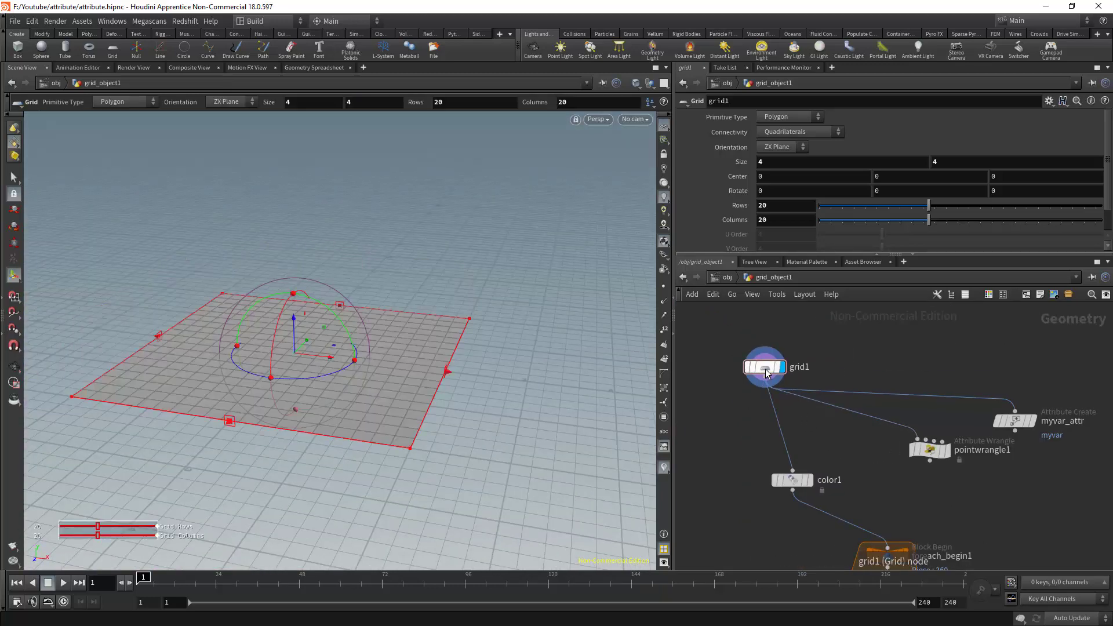
middle_click_drag(743, 441, 808, 409)
key("Tab")
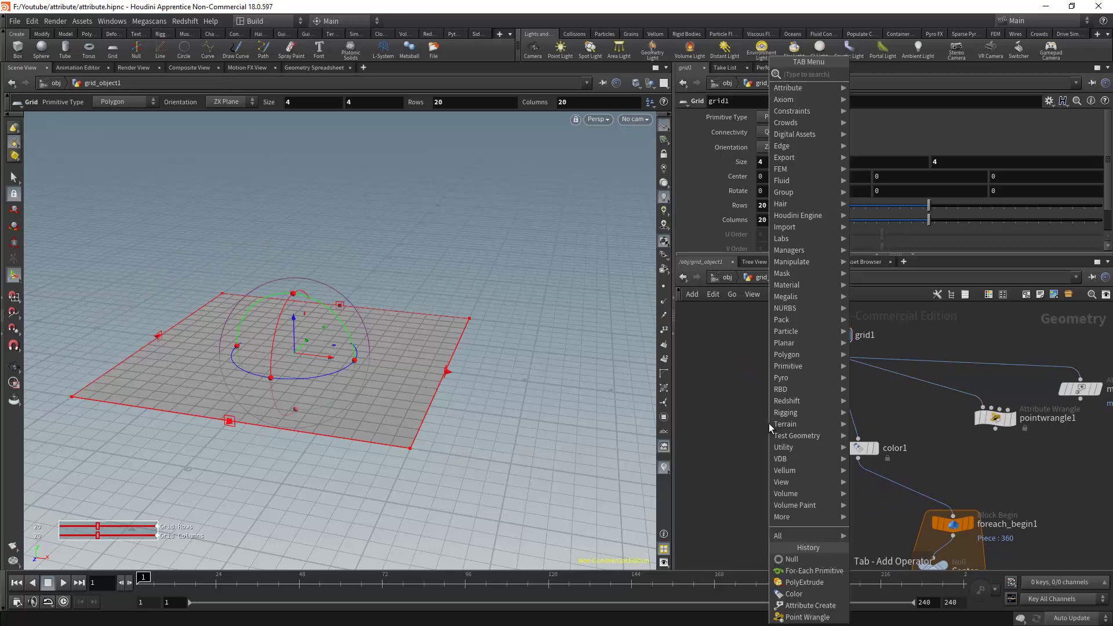
type("pain")
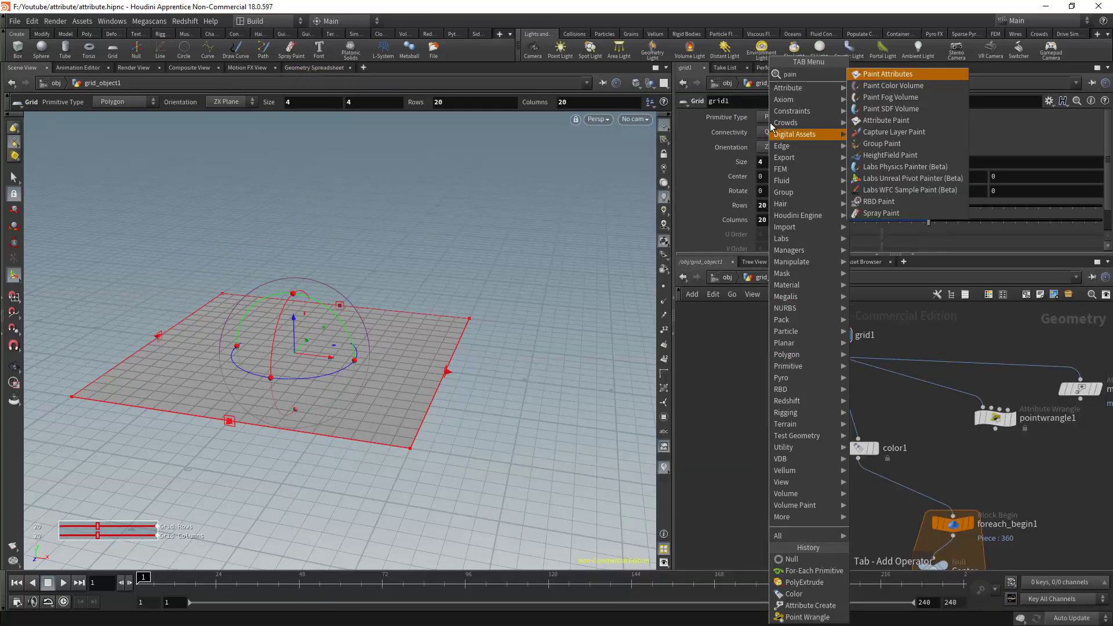
left_click(874, 75)
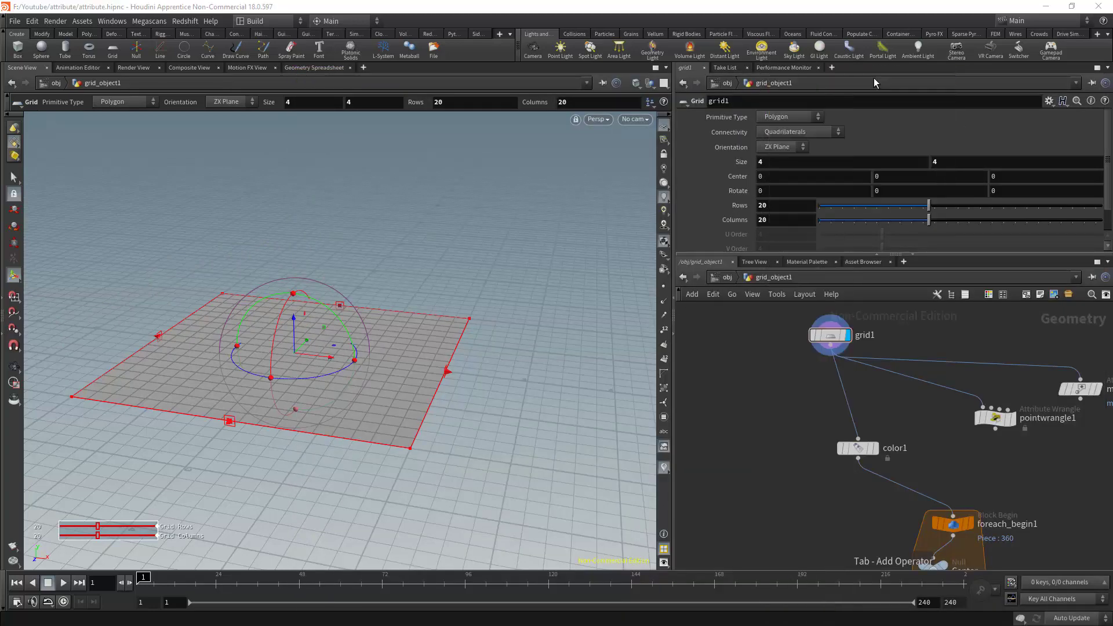
left_click(764, 467)
left_click_drag(830, 348, 766, 452)
left_click(765, 458)
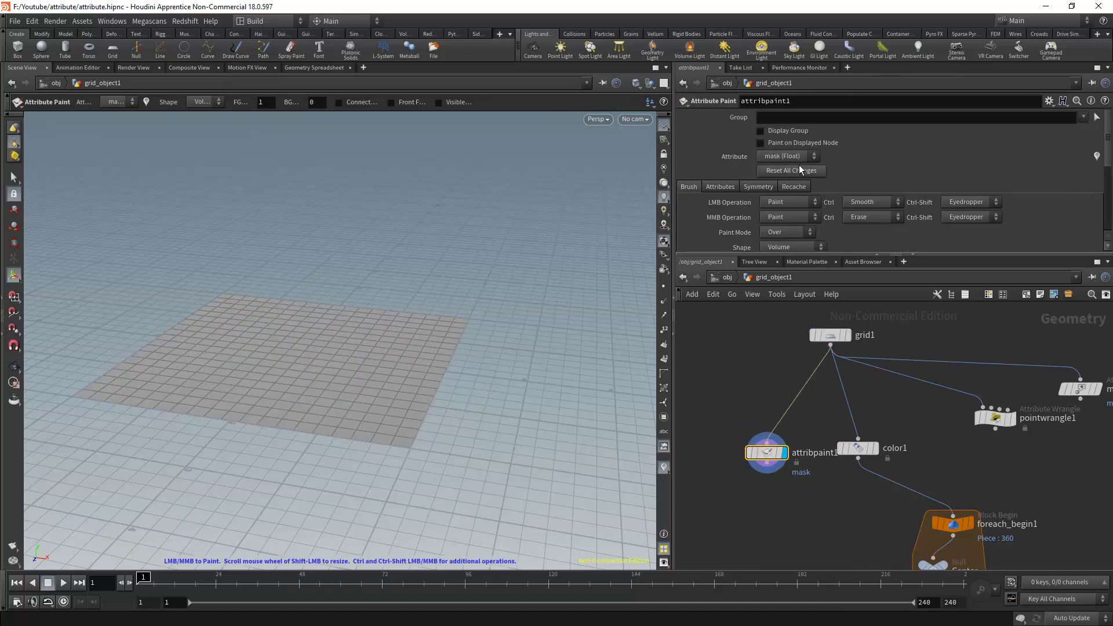
Step: Change attribpaint1's Attribute Name from mask to Cd
scroll(771, 146, "down", 3)
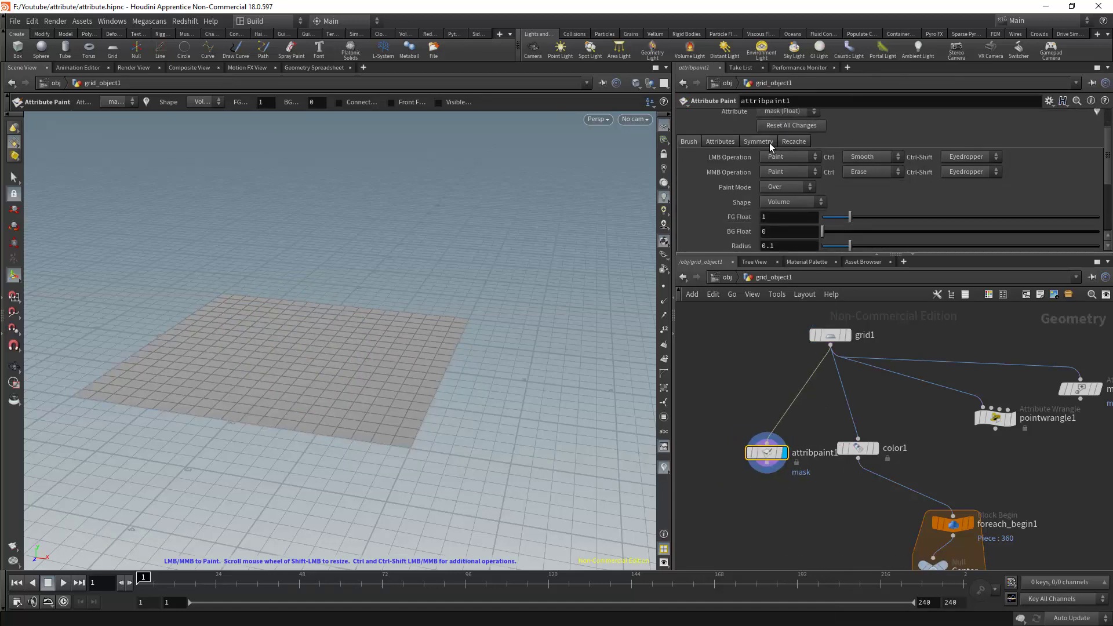
left_click(709, 141)
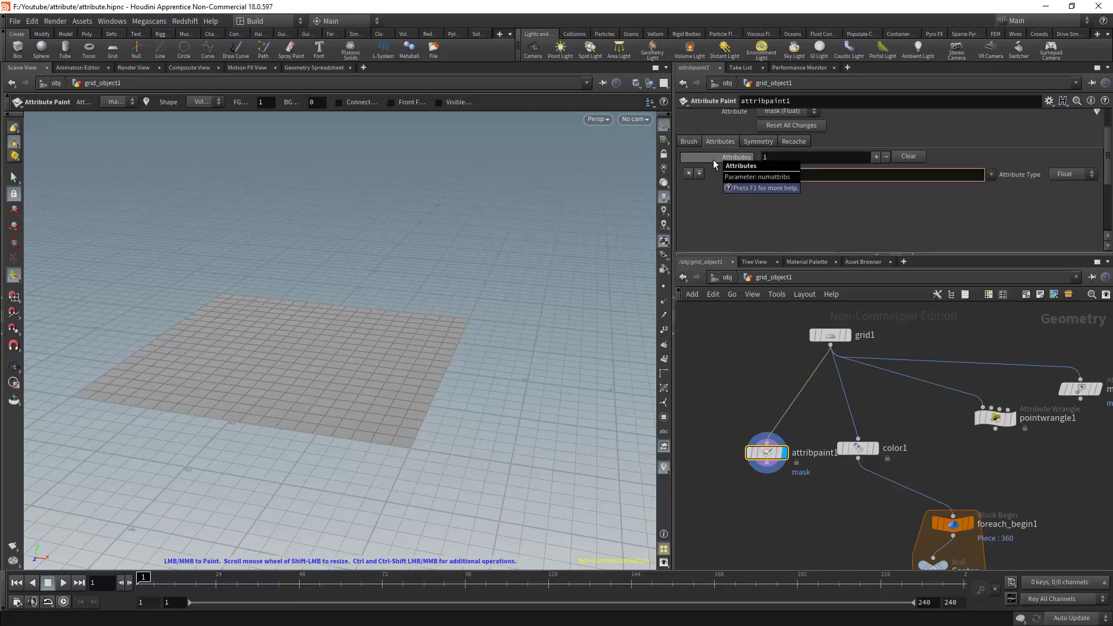
key("Return")
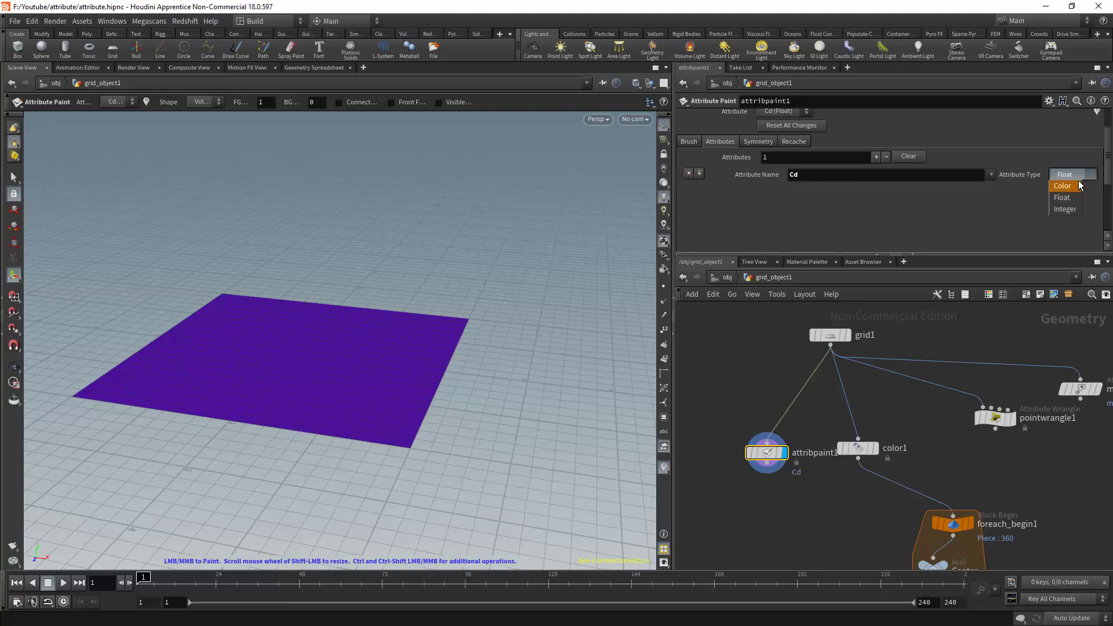
Step: Set attribpaint1's Attribute Type to Color and check the painted grid
left_click(1077, 185)
key("Escape")
left_click_drag(402, 259, 382, 303)
key("Return")
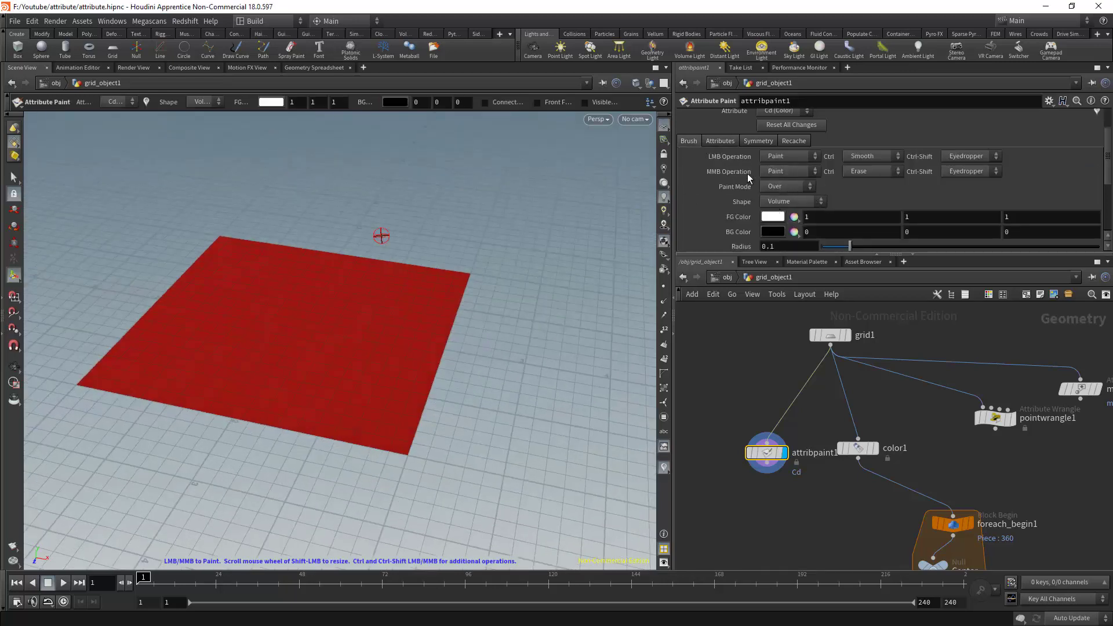
scroll(746, 169, "up", 3)
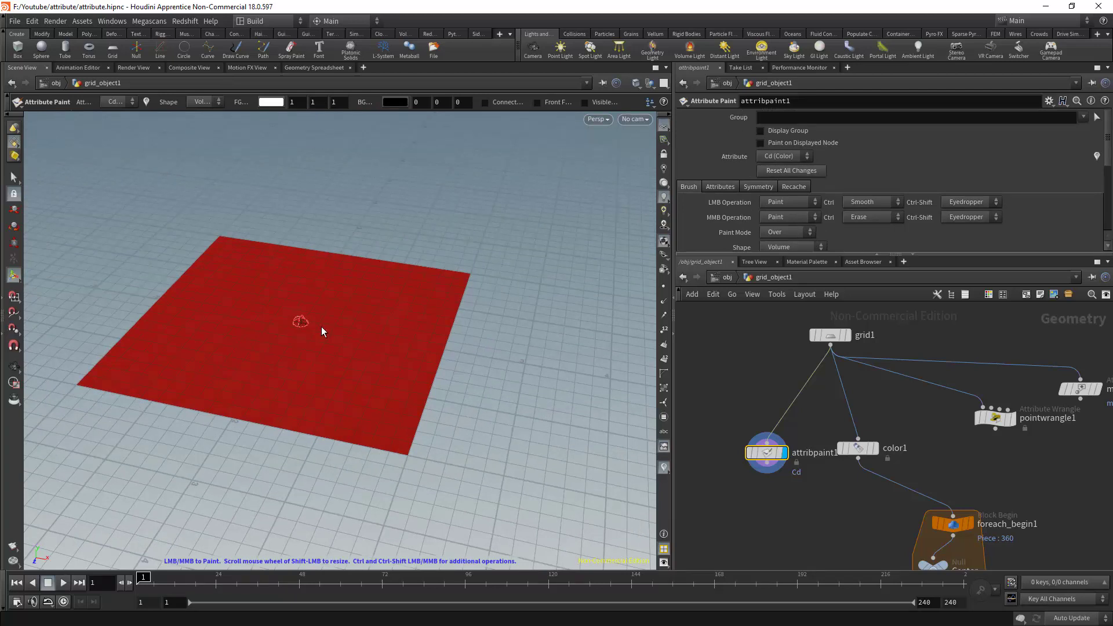
scroll(847, 207, "down", 3)
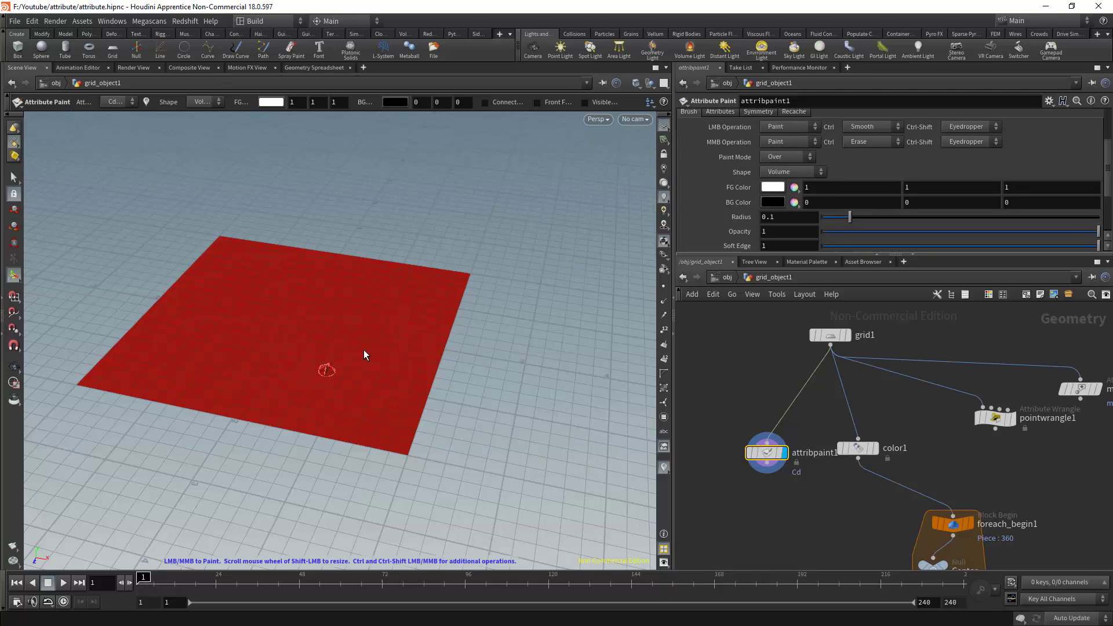
scroll(730, 168, "up", 3)
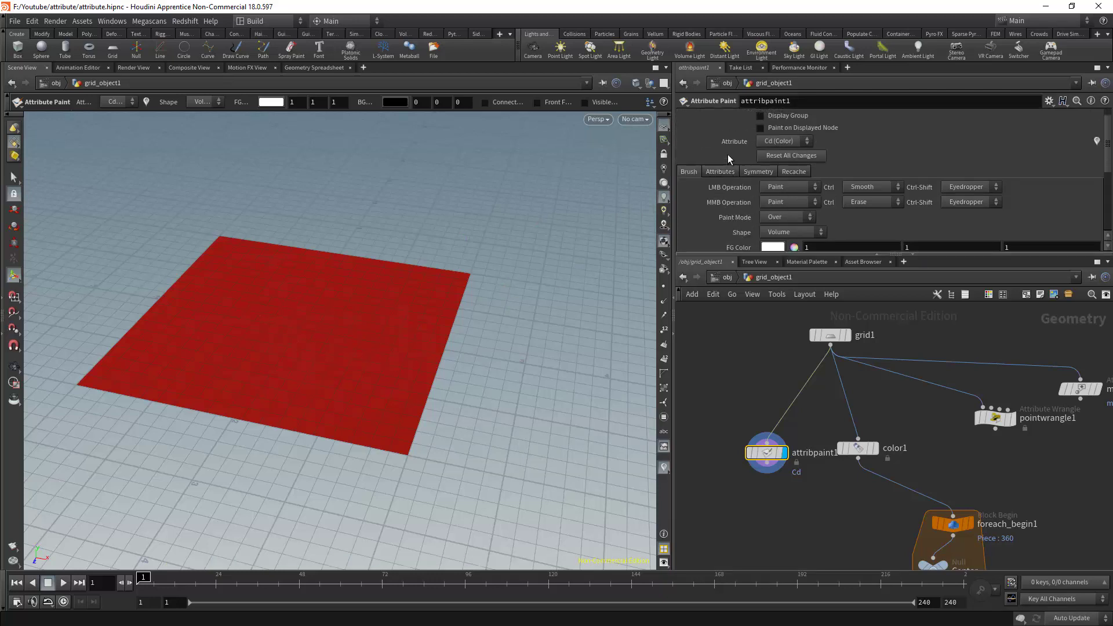
left_click(14, 195)
left_click(13, 276)
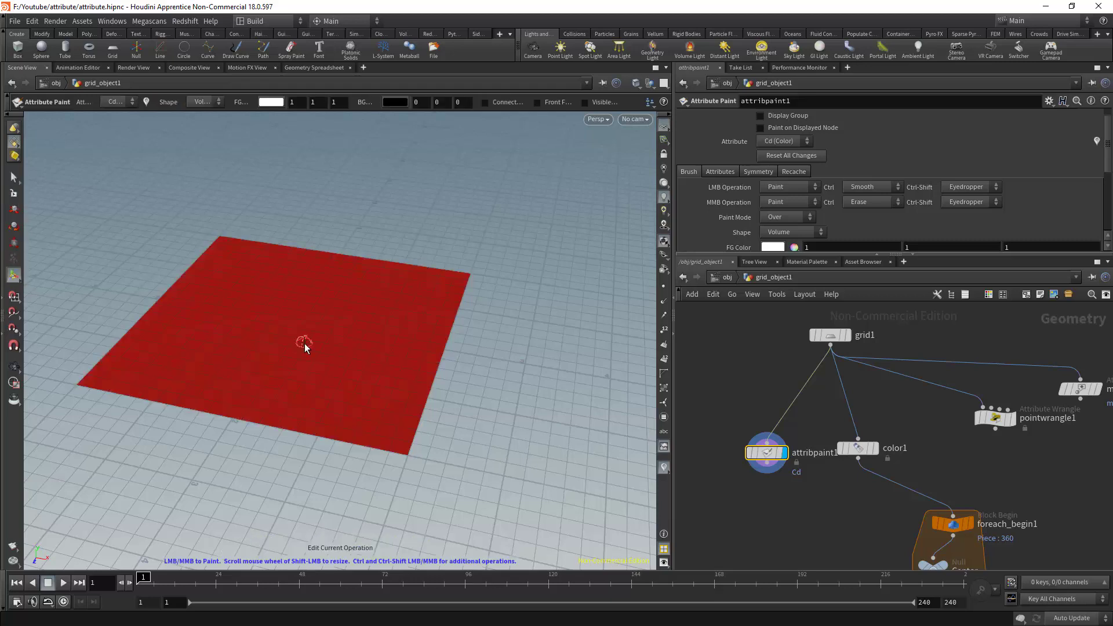
scroll(805, 170, "up", 1)
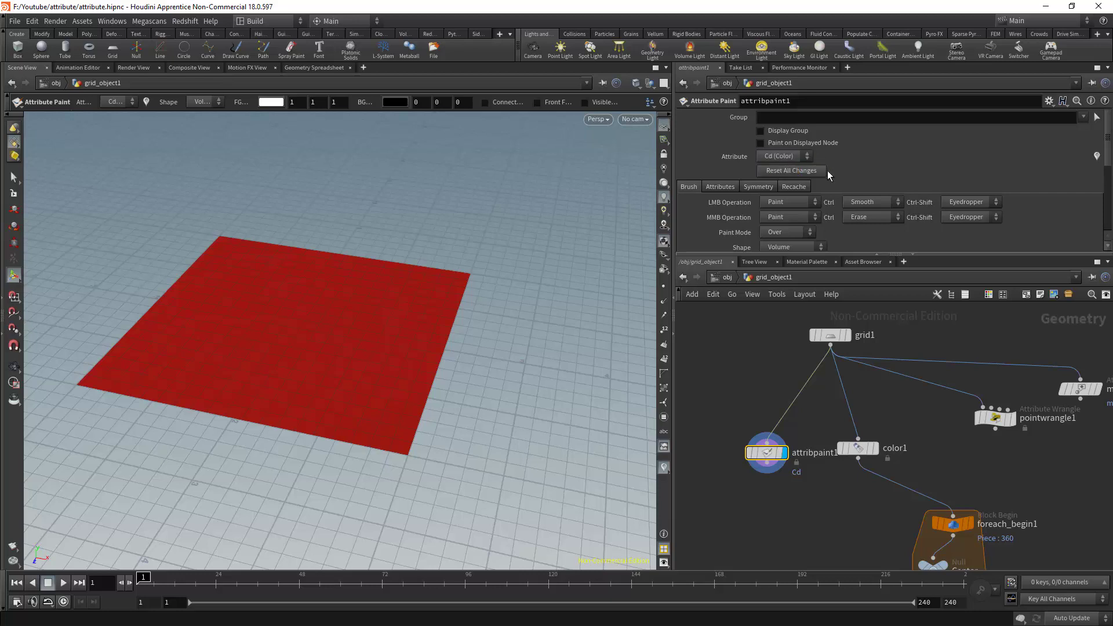
Step: Rename the painted attribute to mask and make it a Float
left_click(749, 189)
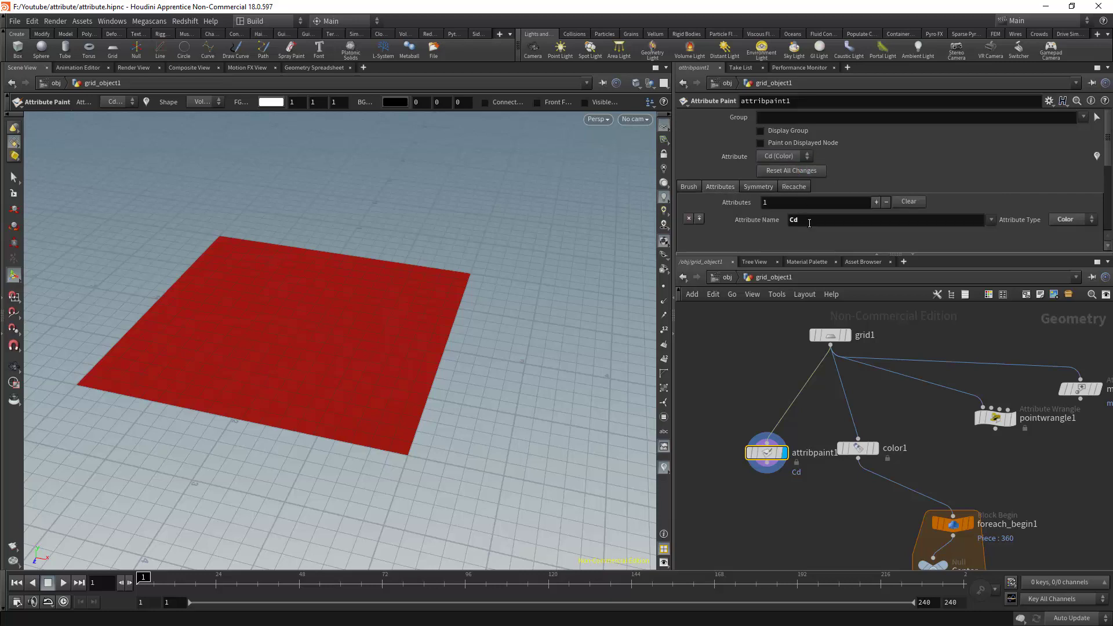
double_click(809, 223)
type("mask")
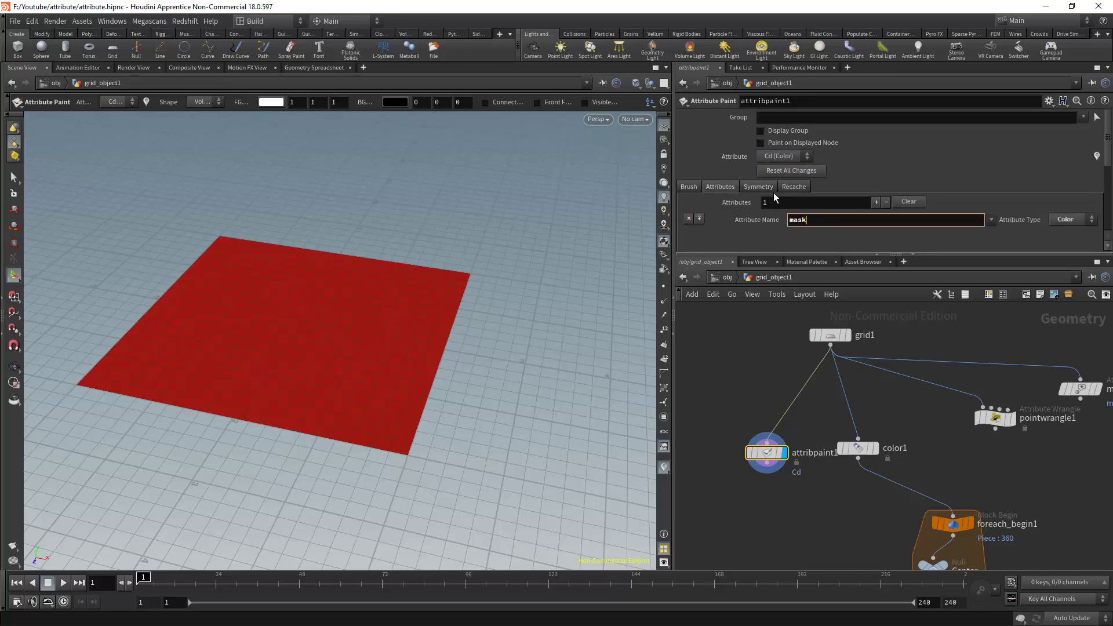
key("Return")
left_click(1077, 224)
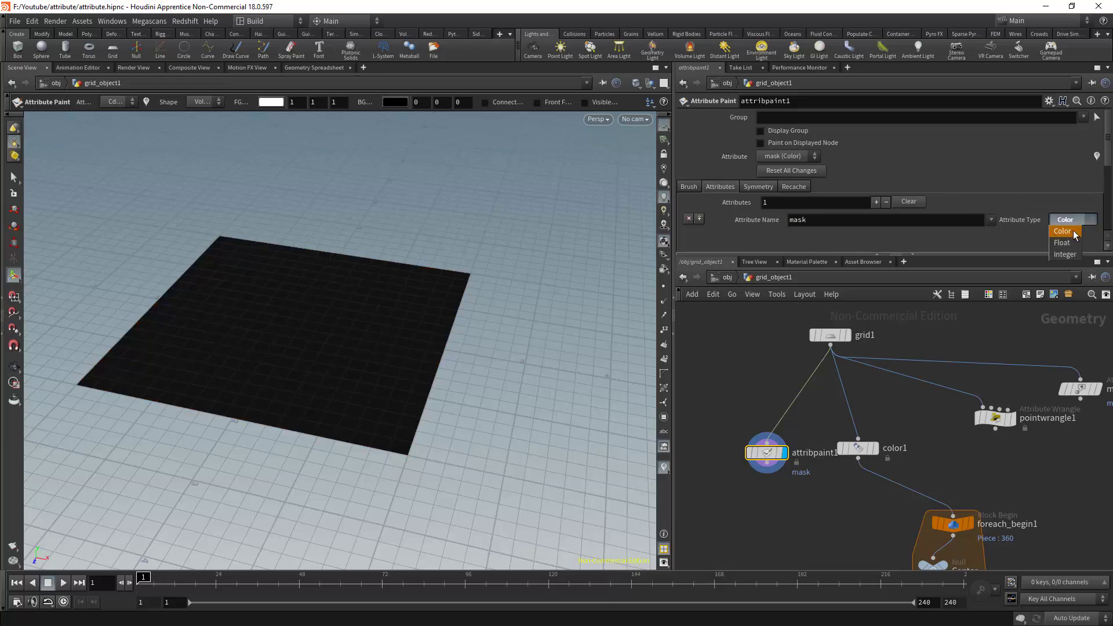
left_click(1067, 241)
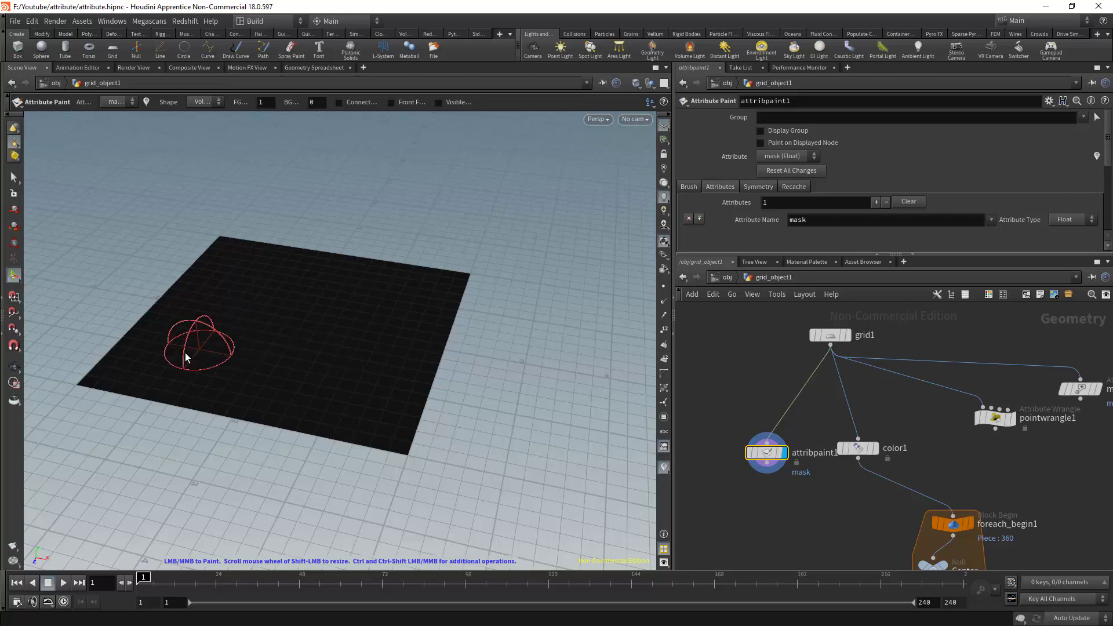
Step: Paint an arch-shaped mask stroke across the grid, then return to the Select tool
left_click(195, 332)
mouse_move(231, 297)
left_mouse_down()
mouse_move(291, 330)
mouse_move(328, 398)
mouse_move(432, 374)
left_mouse_up()
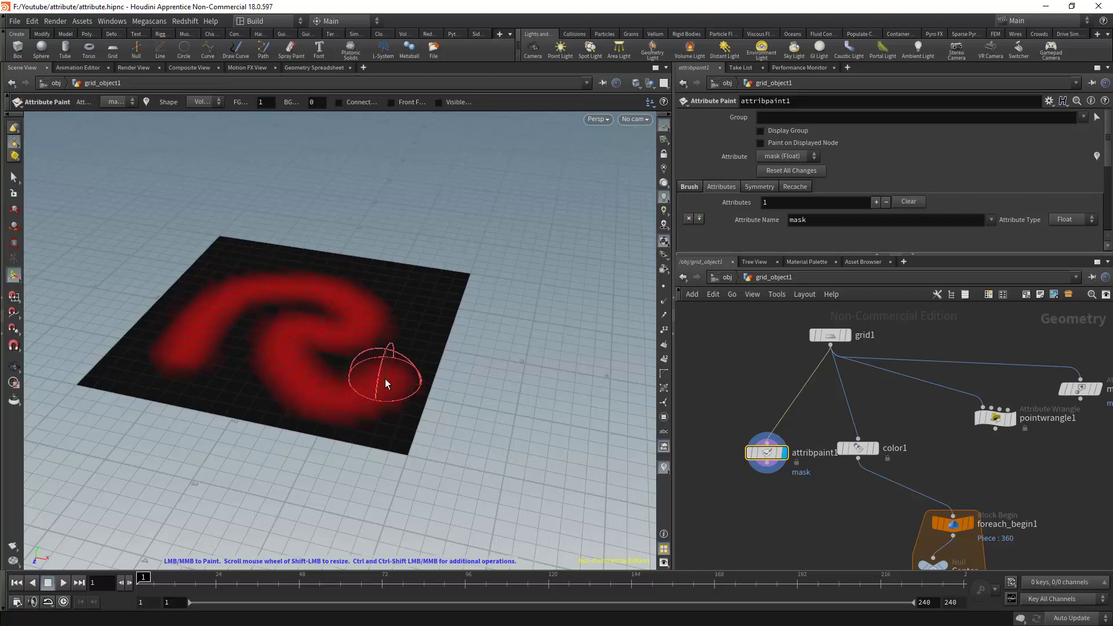
left_click(14, 177)
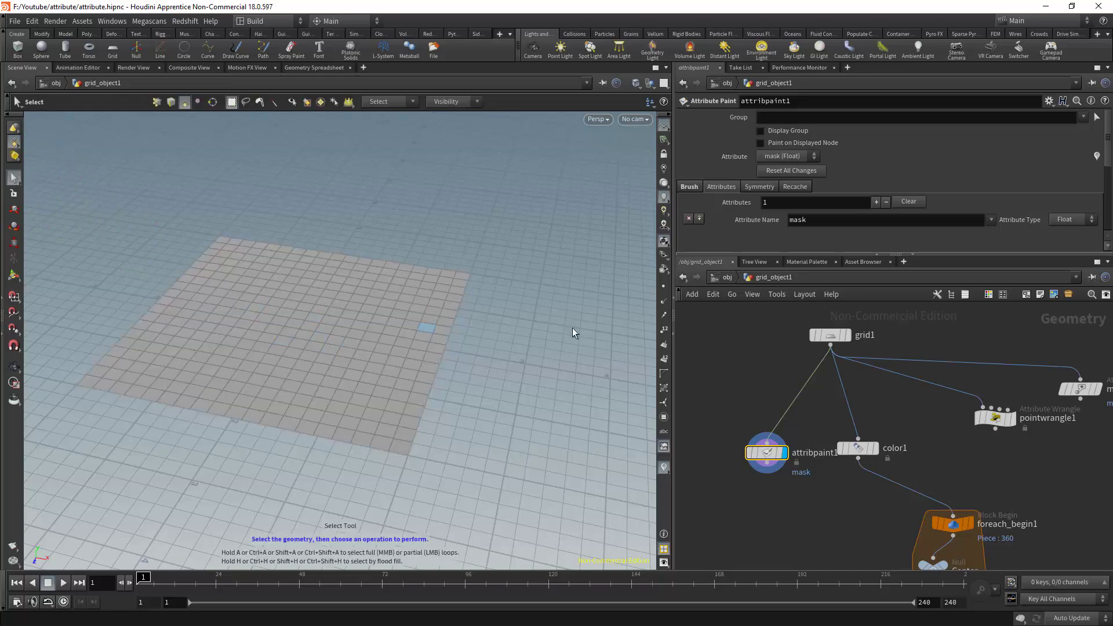
Step: View attribpaint1's point attributes, including the float mask column, in the Geometry Spreadsheet
middle_click(778, 454)
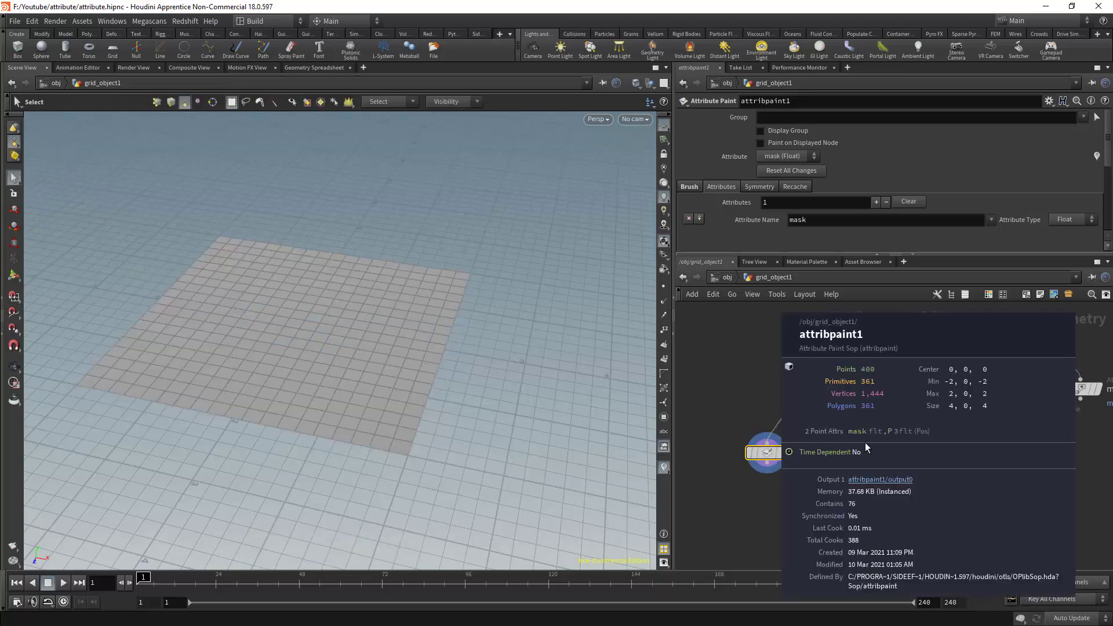
left_click(308, 68)
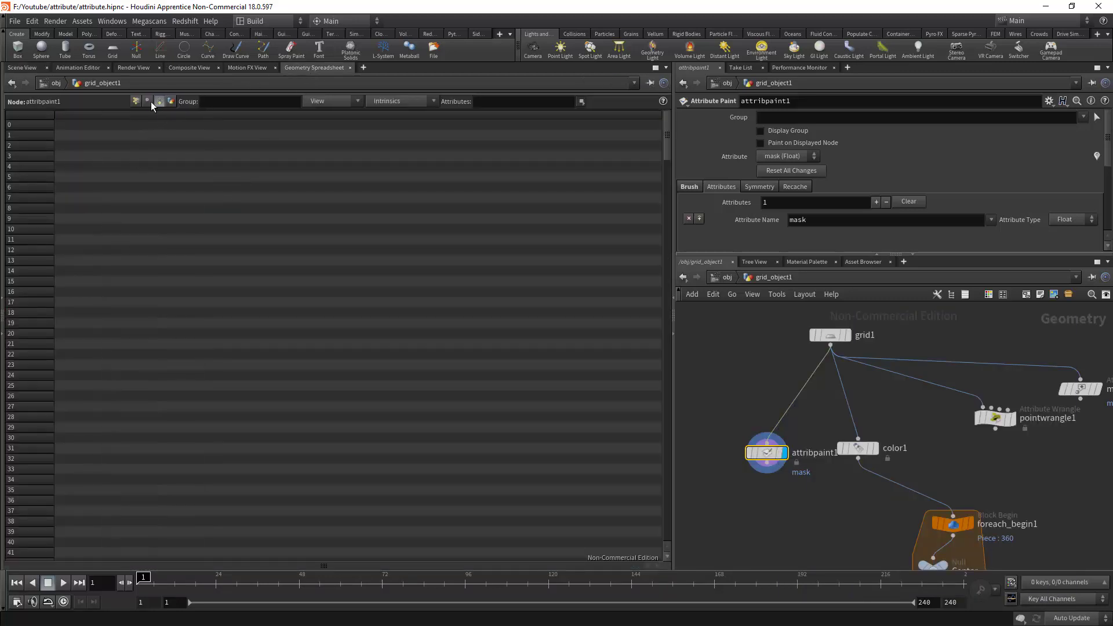
left_click(135, 101)
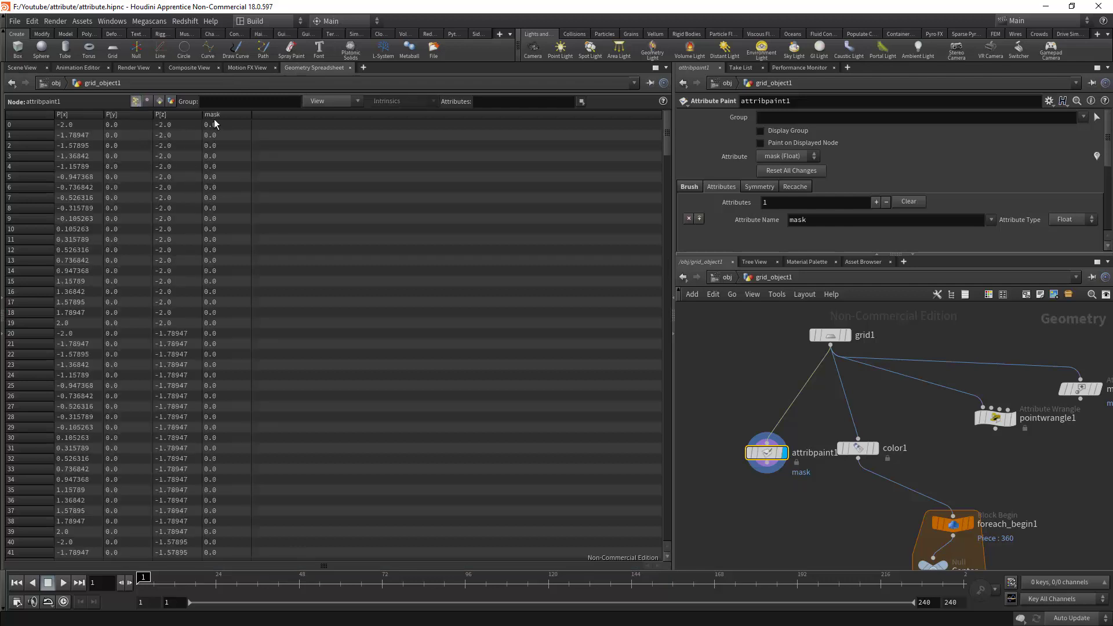
Step: Return to the 3D view and browse attribpaint1's brush settings
left_click(30, 68)
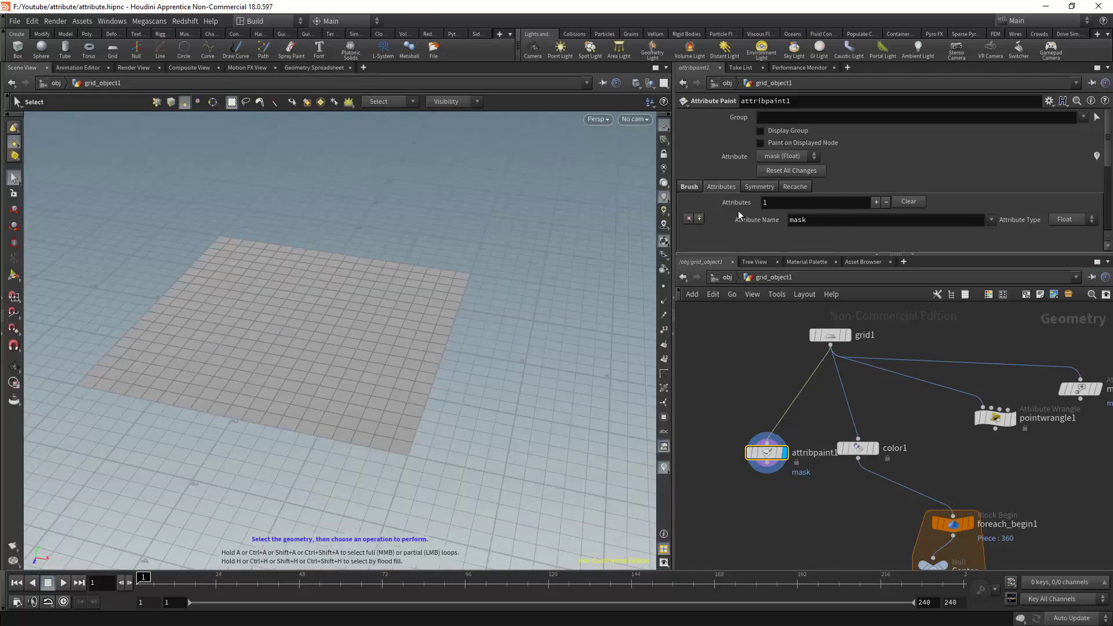
left_click(690, 186)
scroll(694, 189, "down", 2)
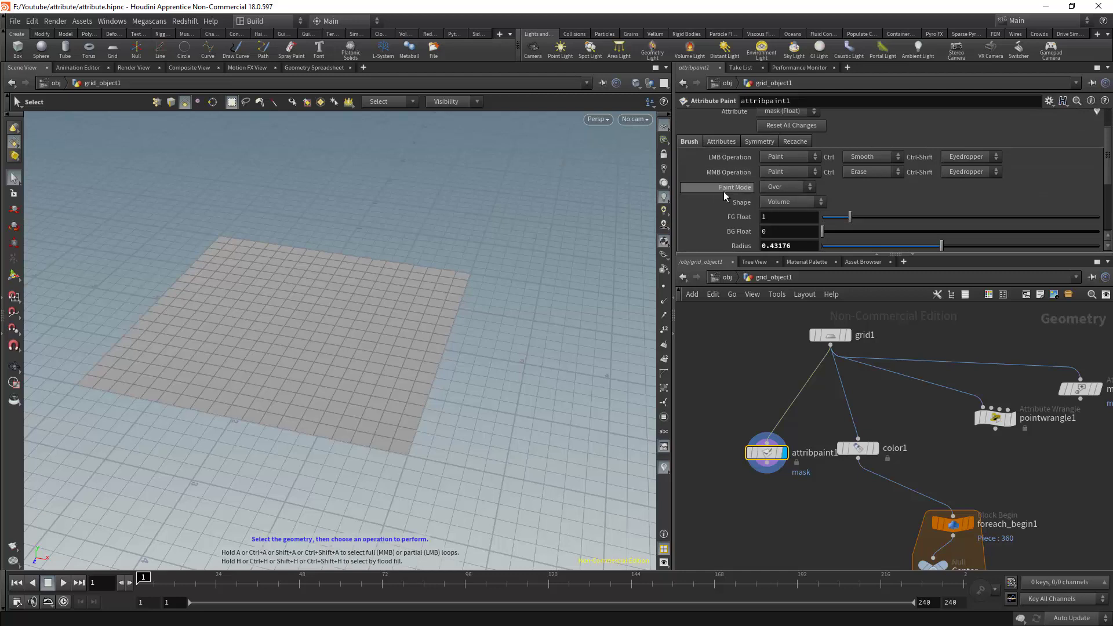
scroll(725, 210, "down", 3)
scroll(725, 210, "down", 2)
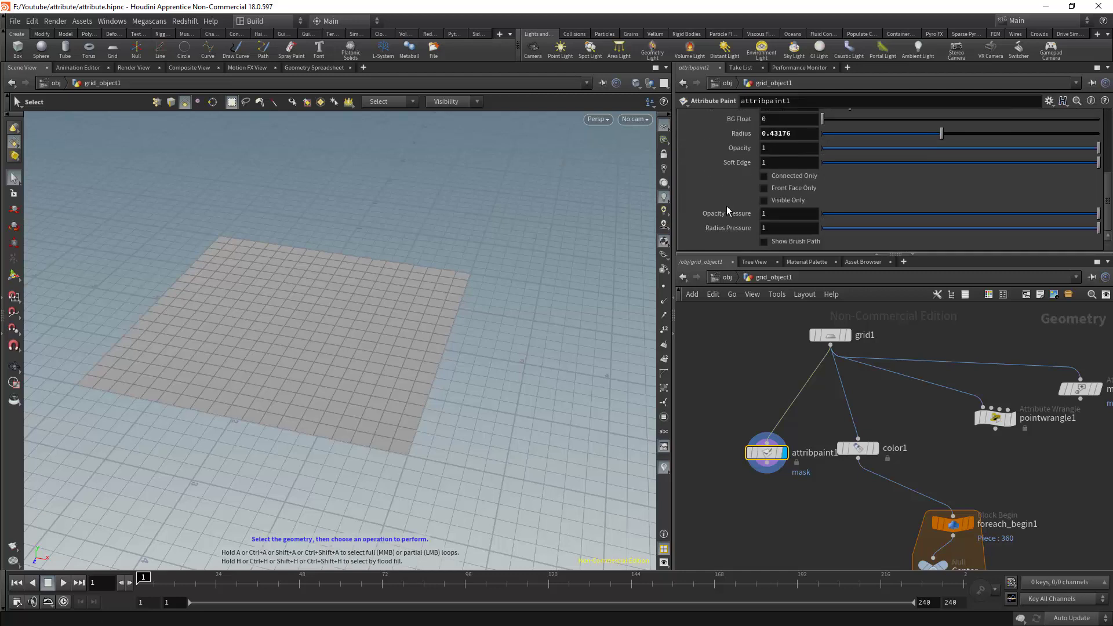
scroll(726, 204, "up", 3)
scroll(727, 207, "up", 4)
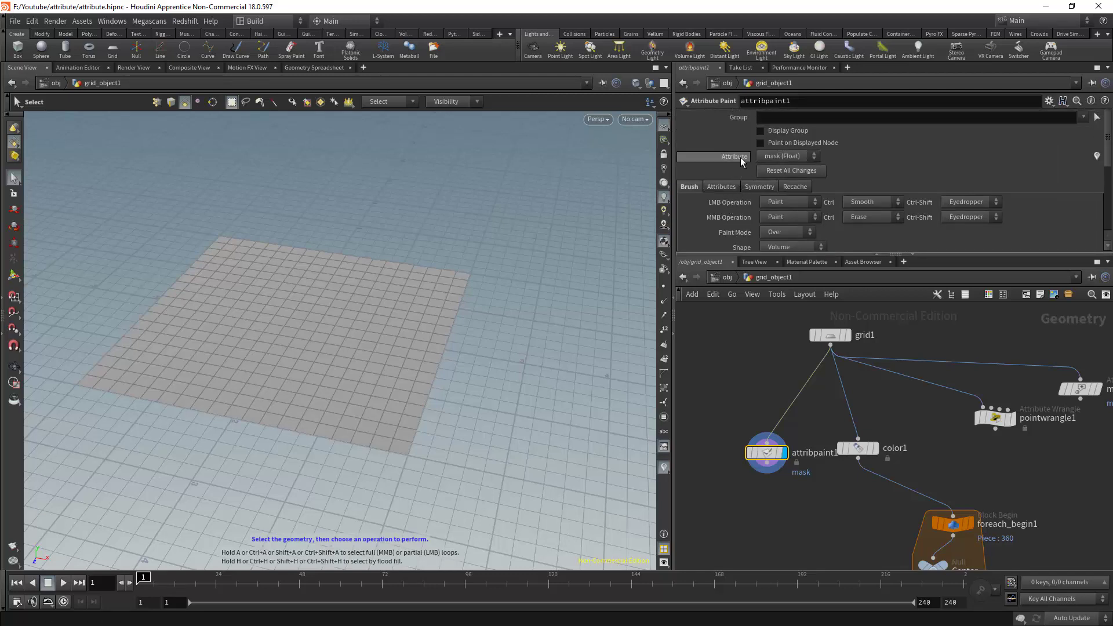
scroll(746, 197, "down", 5)
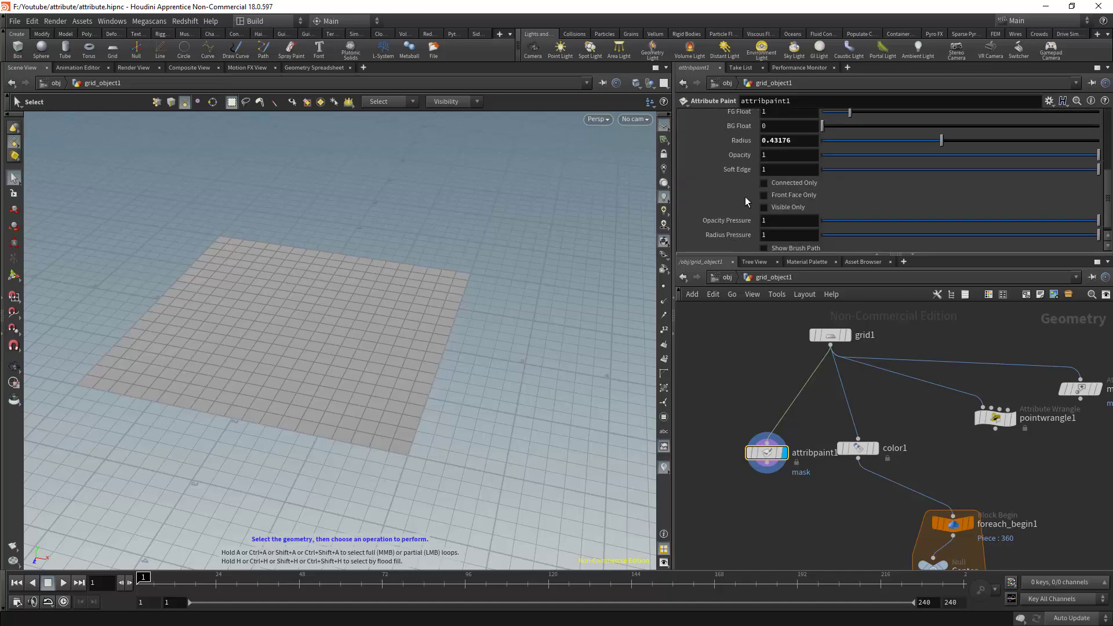
scroll(746, 196, "up", 1)
Step: Check the painted attribute's name and recache options, then briefly re-enter paint mode
left_click(721, 126)
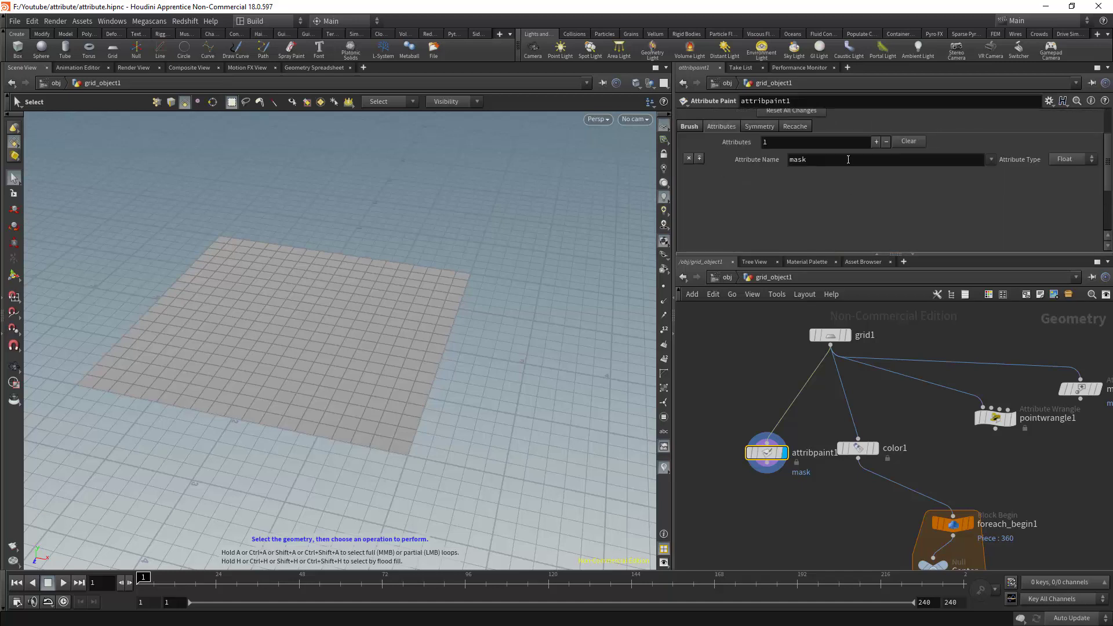
left_click(757, 127)
left_click(805, 127)
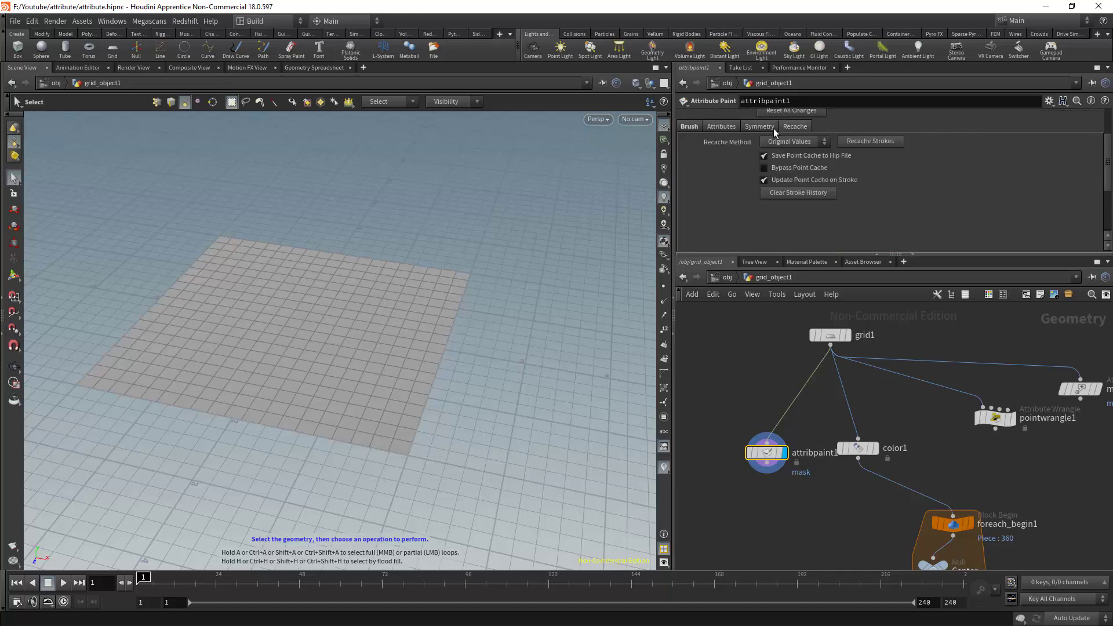
key("Return")
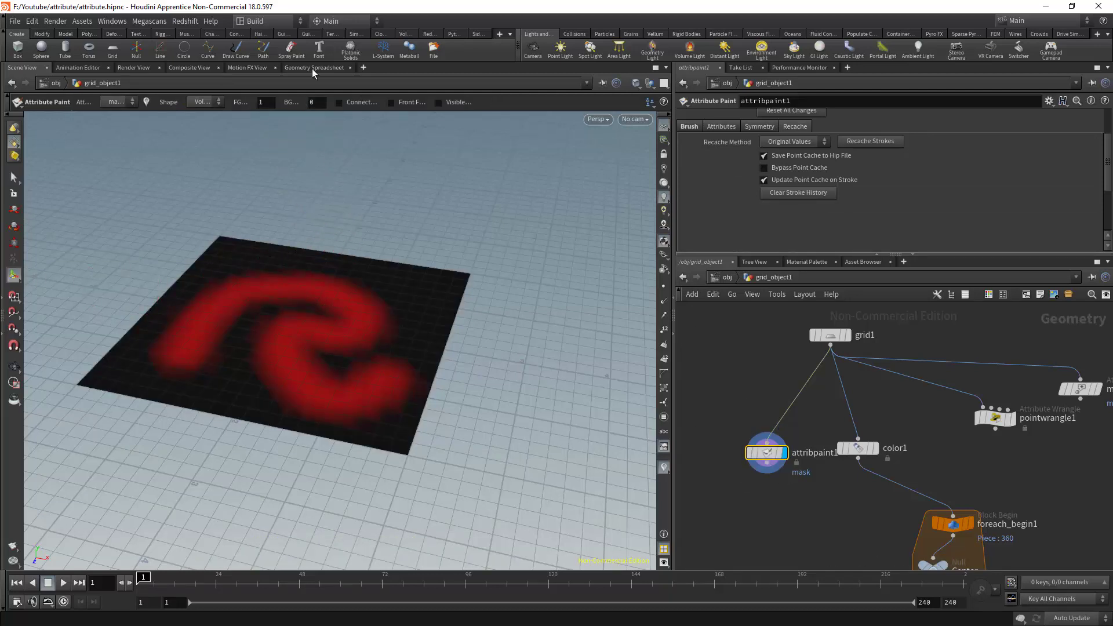
key("Escape")
Step: Compare primitive and point attributes in the spreadsheet, then search the node menu for 'attri'
left_click(313, 68)
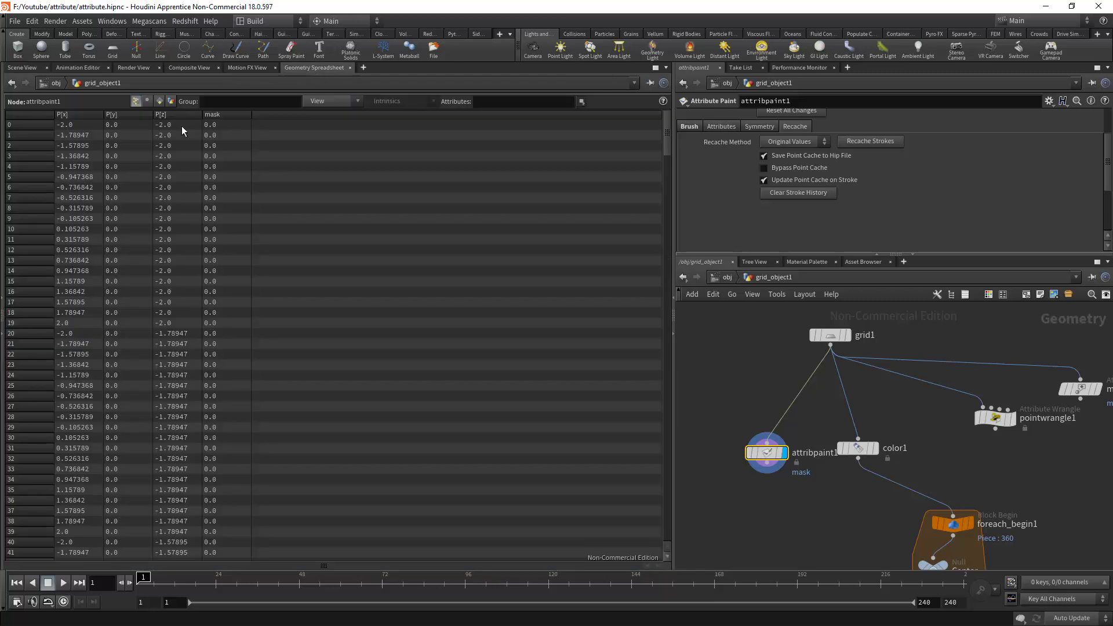
left_click(159, 102)
left_click(135, 102)
key("Tab")
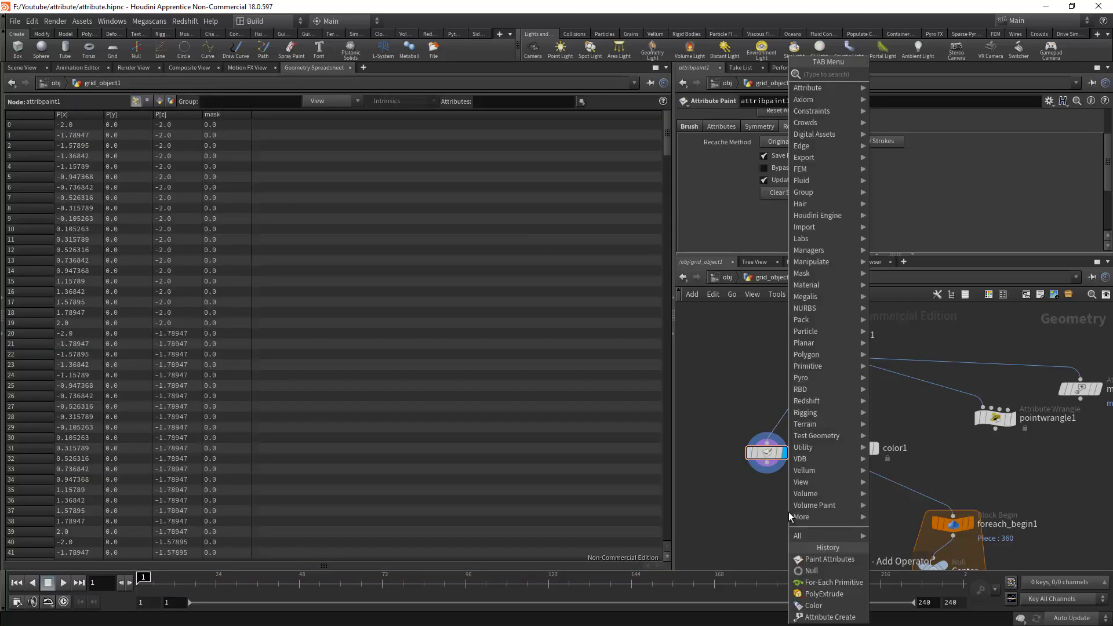
type("attri")
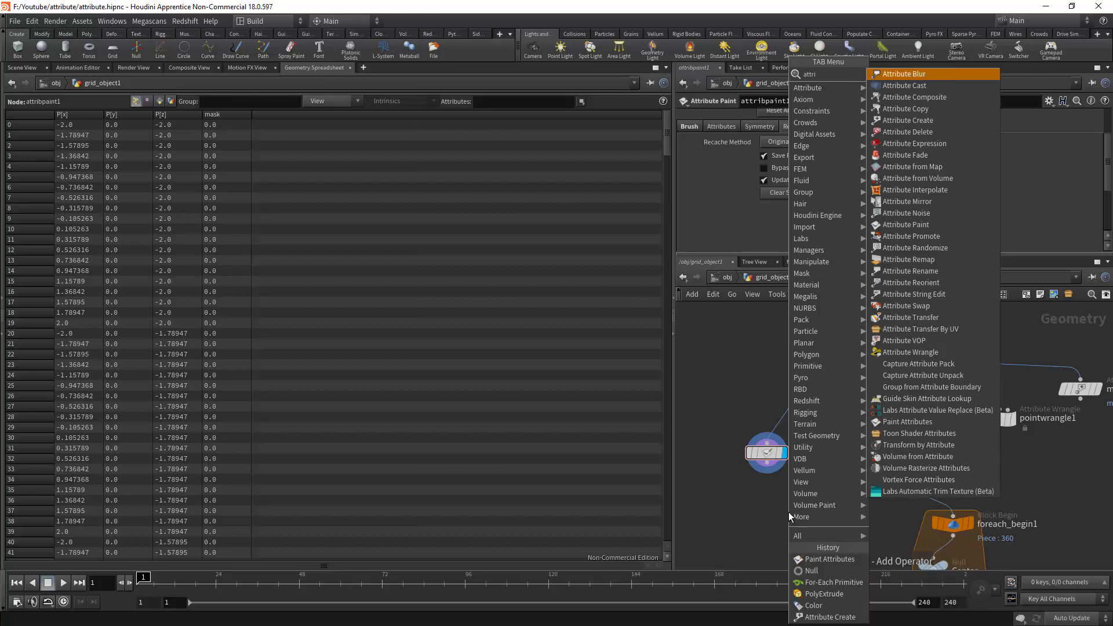
Step: Add attribpromote1 after attribpaint1 promoting mask to Primitive, and check primitives sorted by mask
left_click(911, 236)
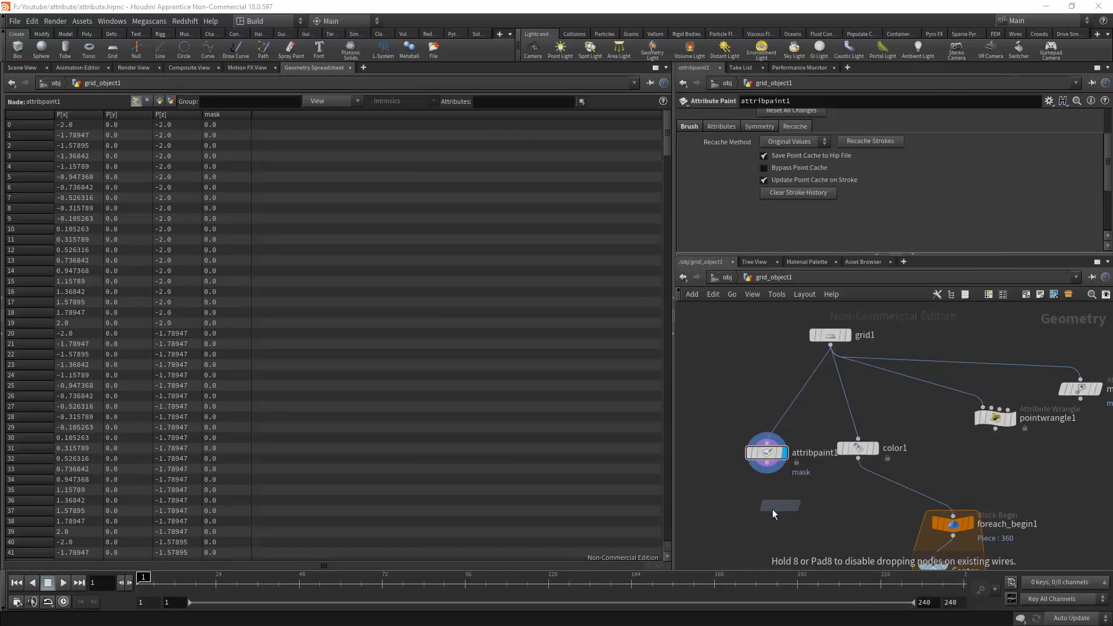
left_click(772, 510)
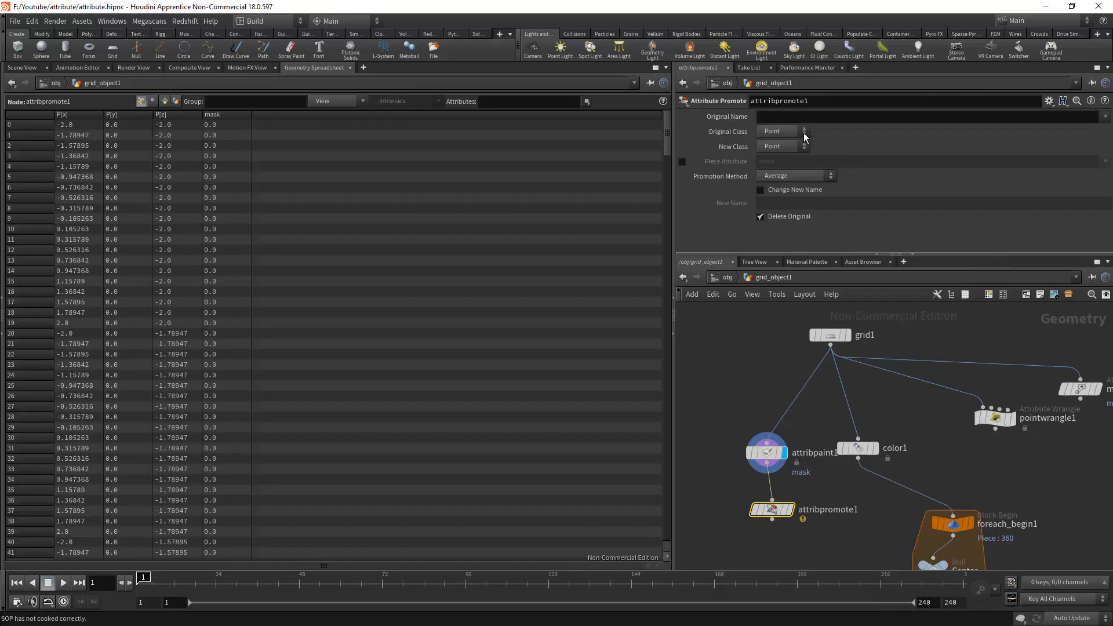
left_click(1105, 116)
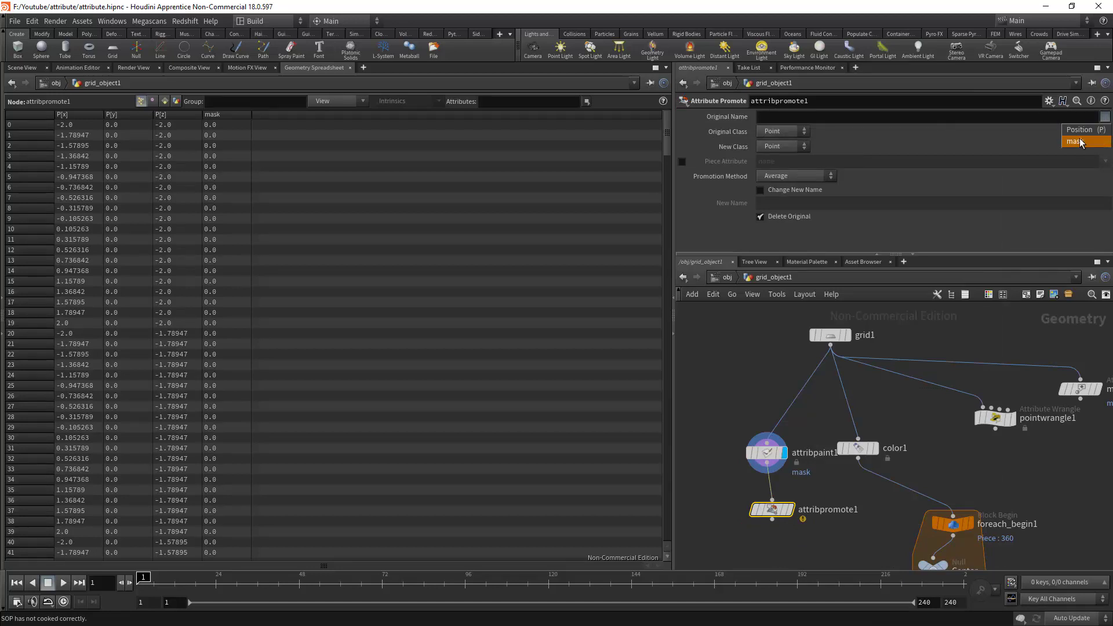
left_click(1084, 137)
left_click(800, 146)
left_click(771, 169)
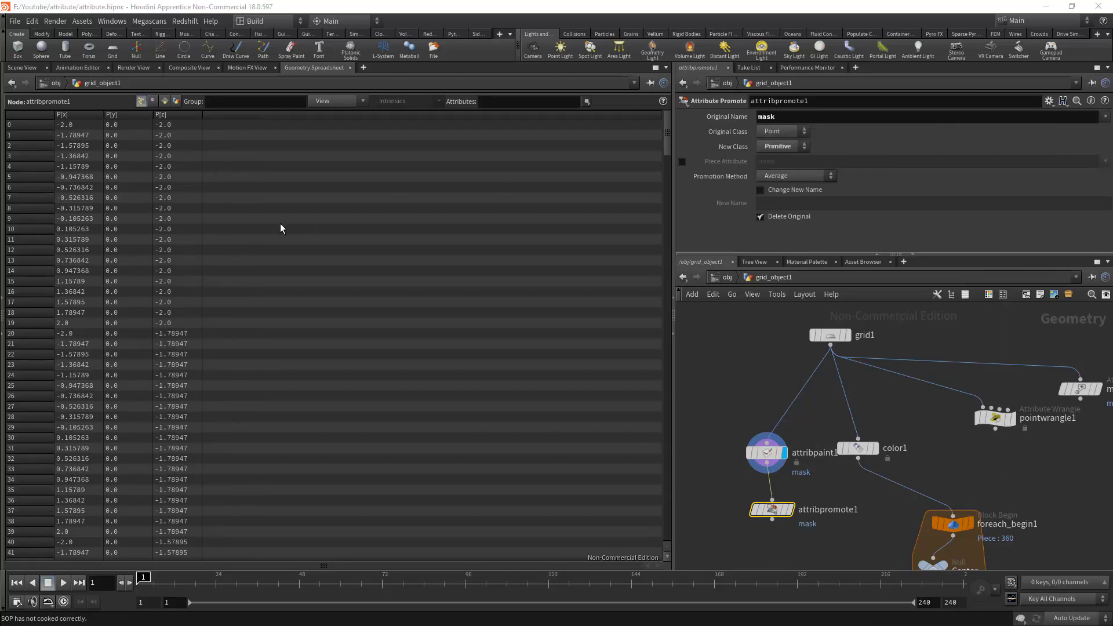
left_click(164, 102)
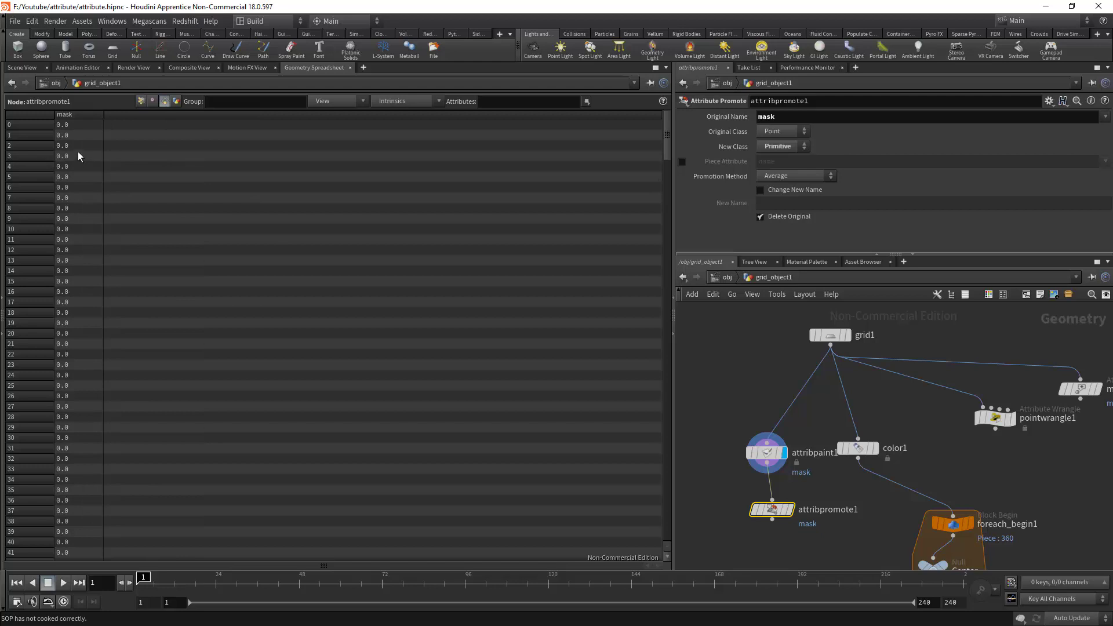
left_click(78, 113)
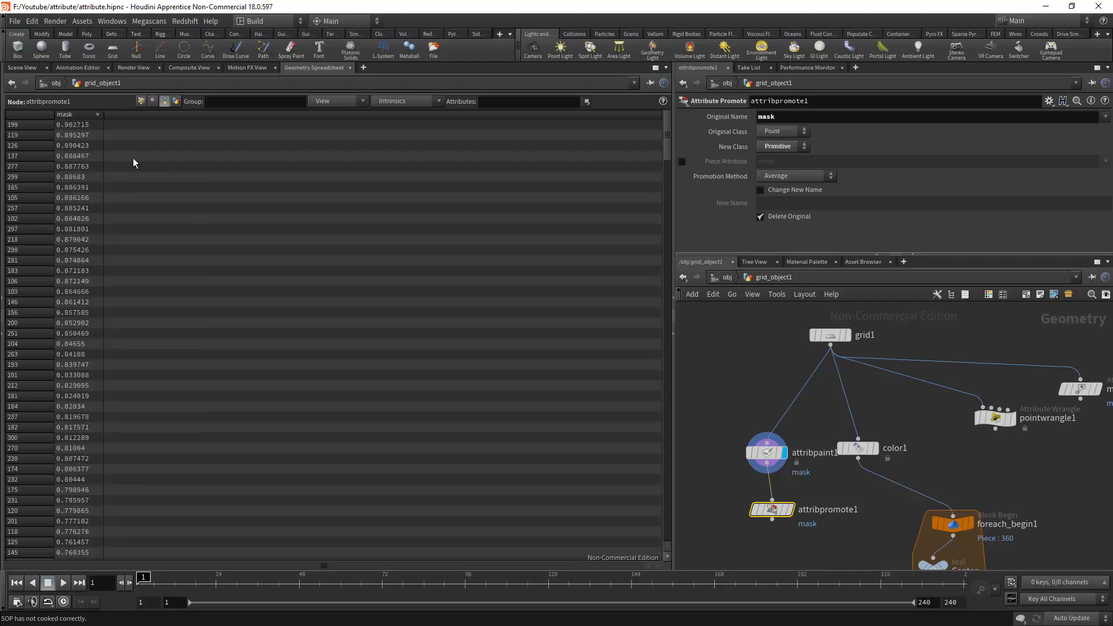
left_click(22, 68)
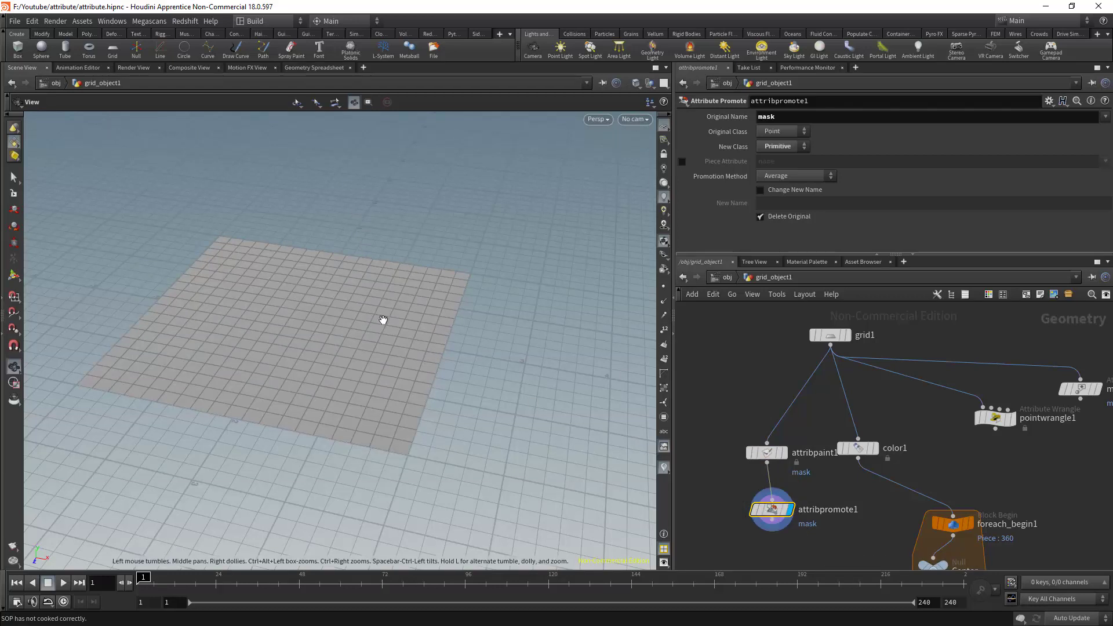
Step: Rewire foreach_begin1's input from color1 to attribpromote1's output
left_click(15, 277)
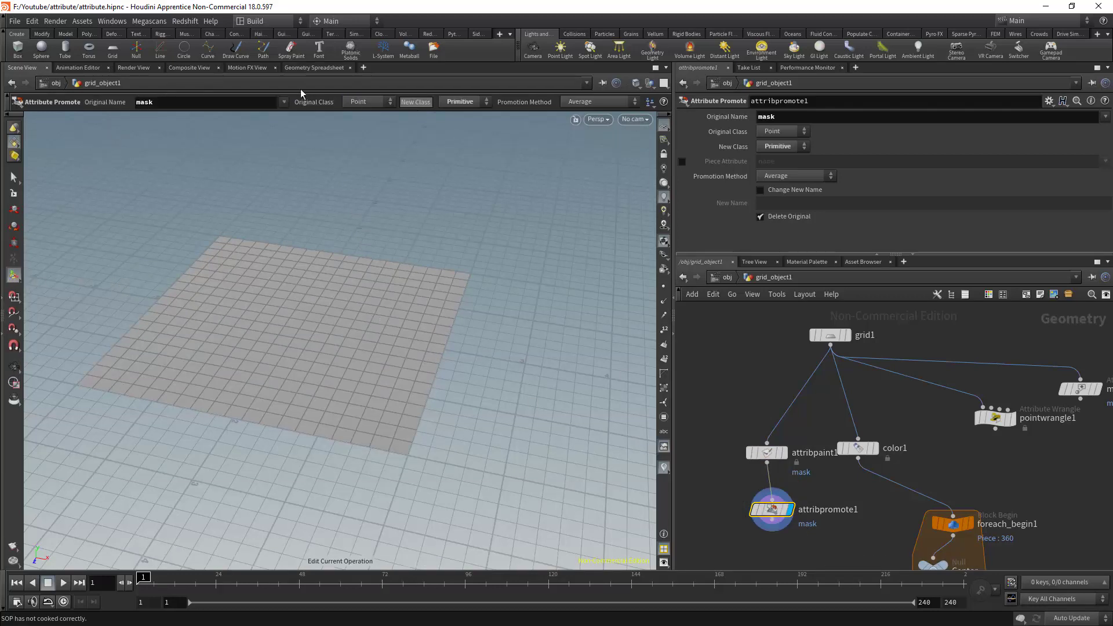
left_click(14, 177)
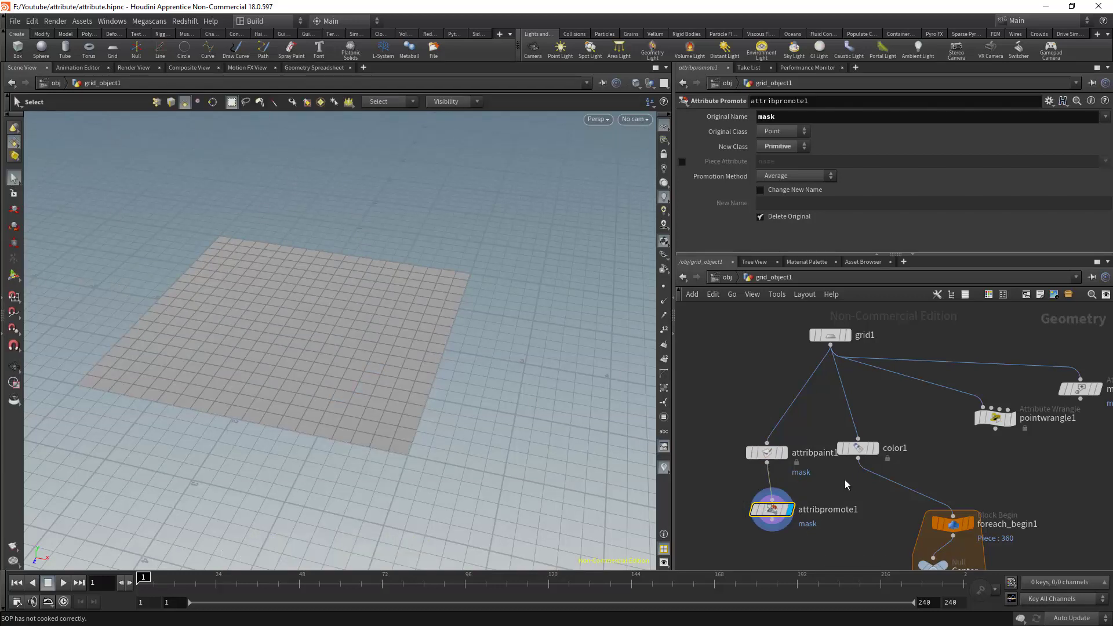
scroll(837, 485, "down", 2)
left_click_drag(760, 489, 911, 477)
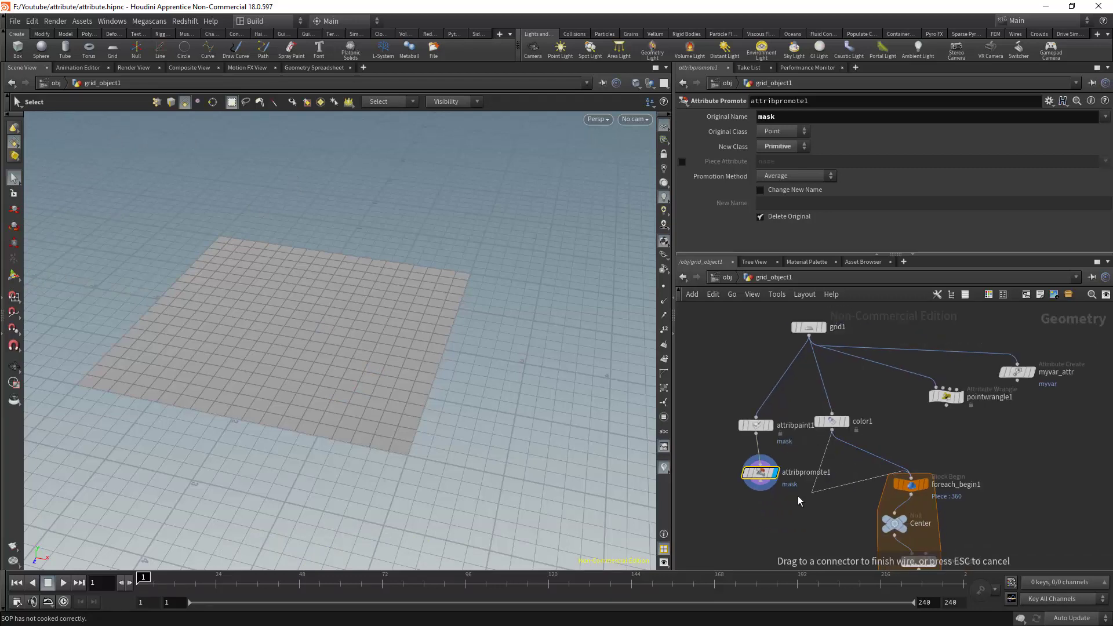
middle_click_drag(831, 462, 808, 427)
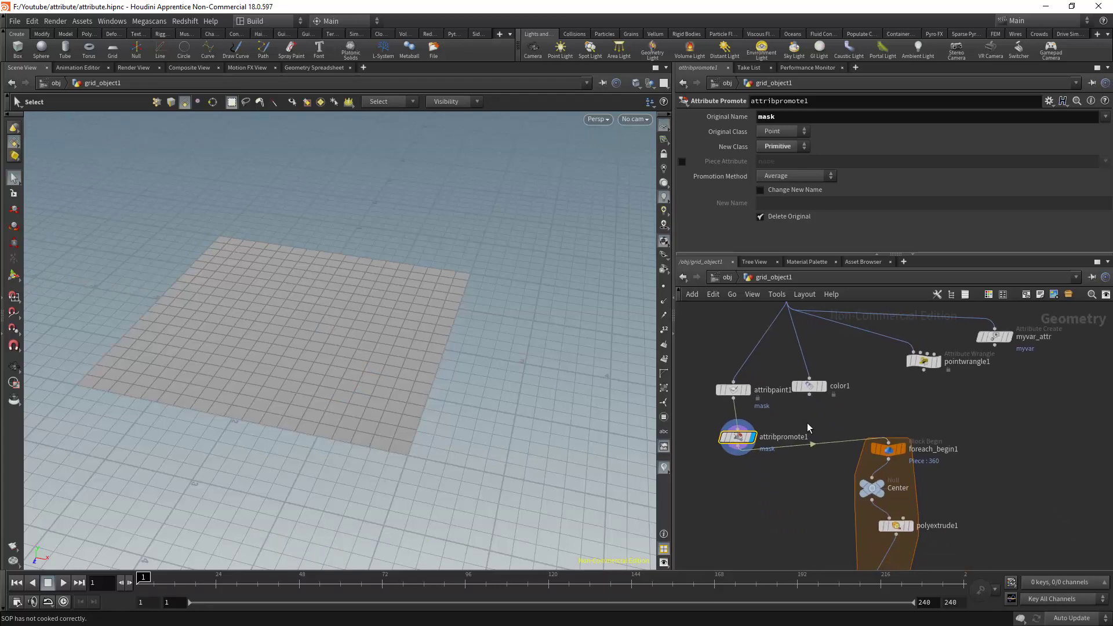
Step: Compare the painted point mask with the blocky promoted mask, then display foreach_end1
left_click(747, 390)
left_click(14, 277)
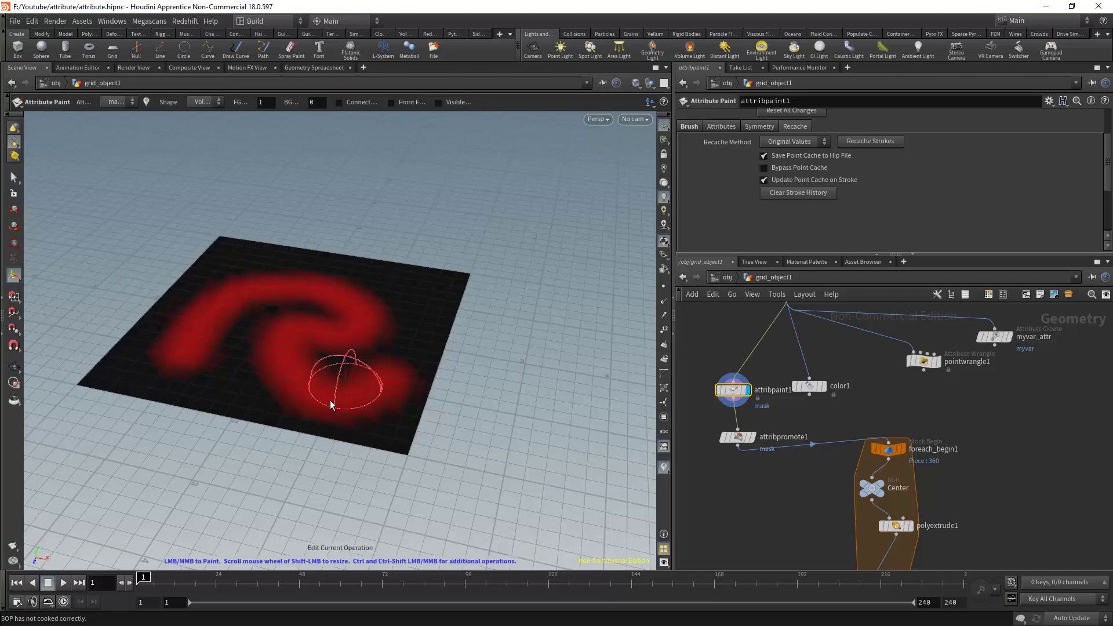
left_click(741, 443)
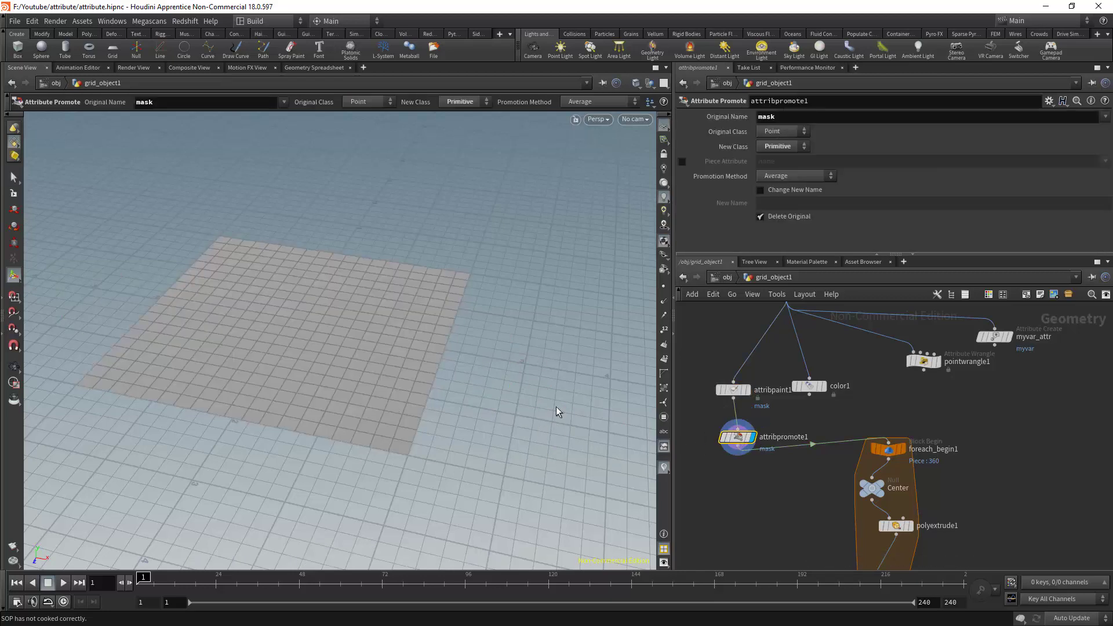
left_click(748, 389)
left_click(752, 437)
left_click(14, 177)
left_click(17, 275)
middle_click_drag(919, 469, 873, 314)
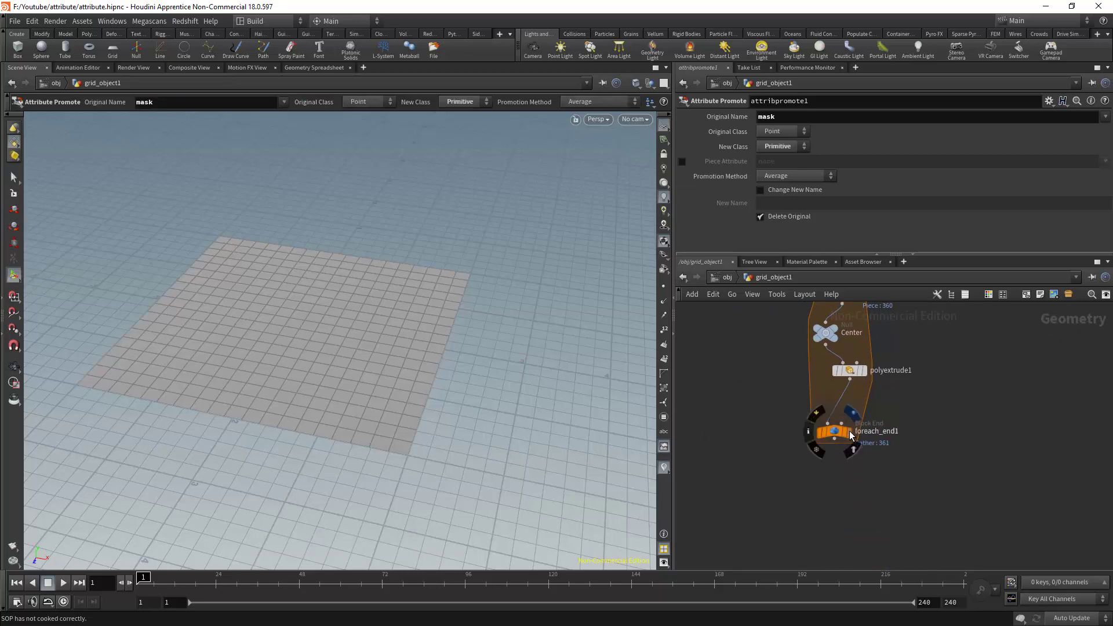
left_click(847, 434)
key("Escape")
Step: Set polyextrude1's Distance to prim("../Center/",0,"mask",0) and orbit to inspect the raised columns
left_click_drag(279, 310, 320, 377)
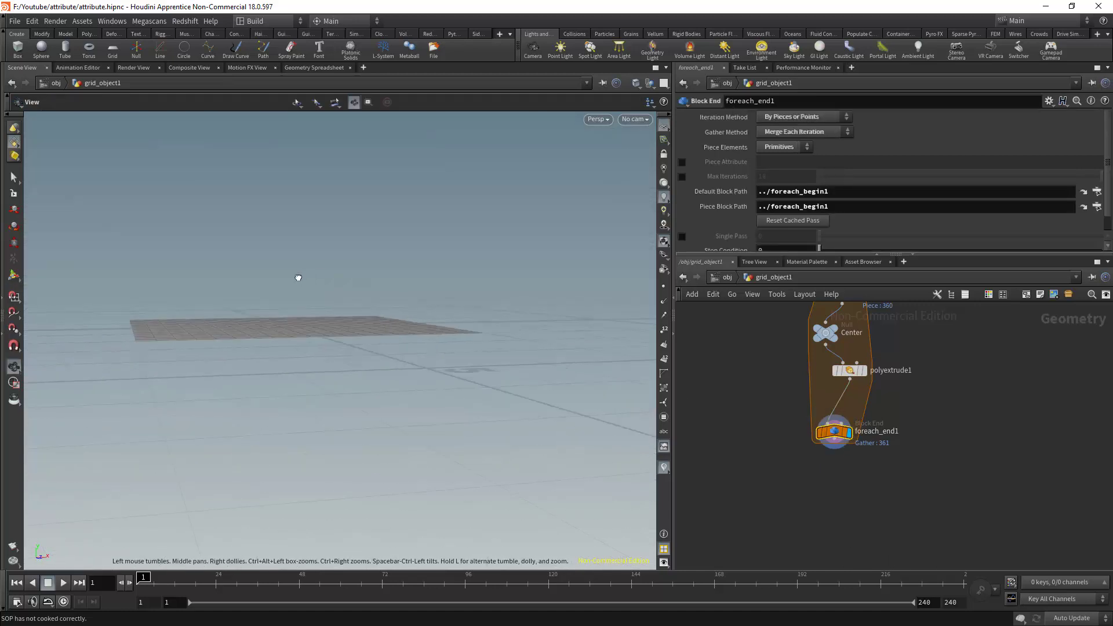
left_click(850, 369)
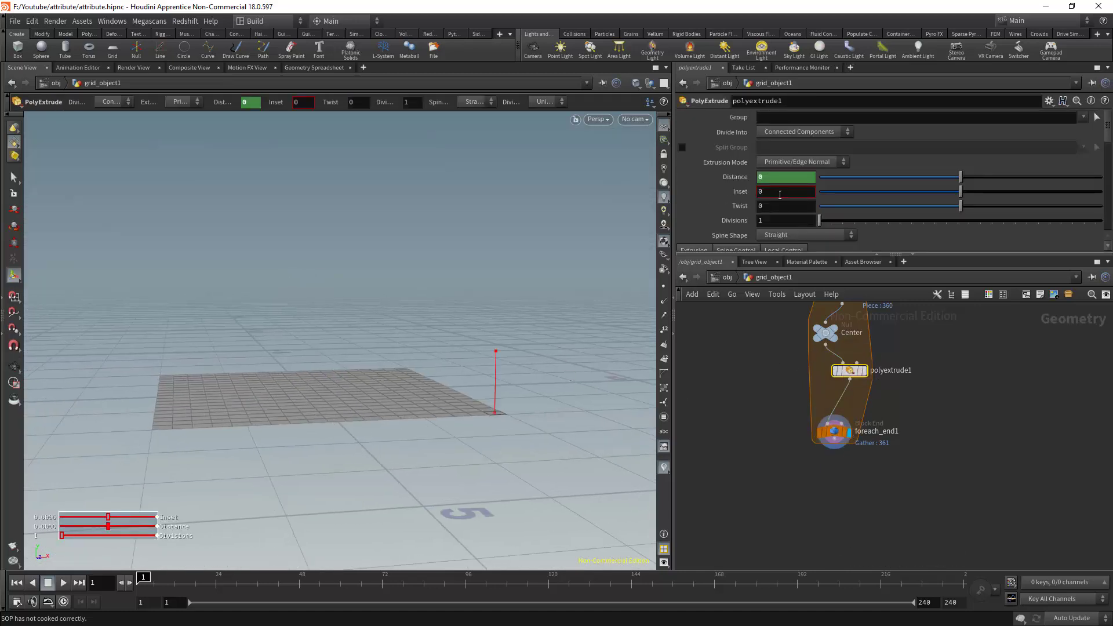
left_click(777, 178)
type("prim(\"../Center/\",0,\"Cd\",0)")
key("Return")
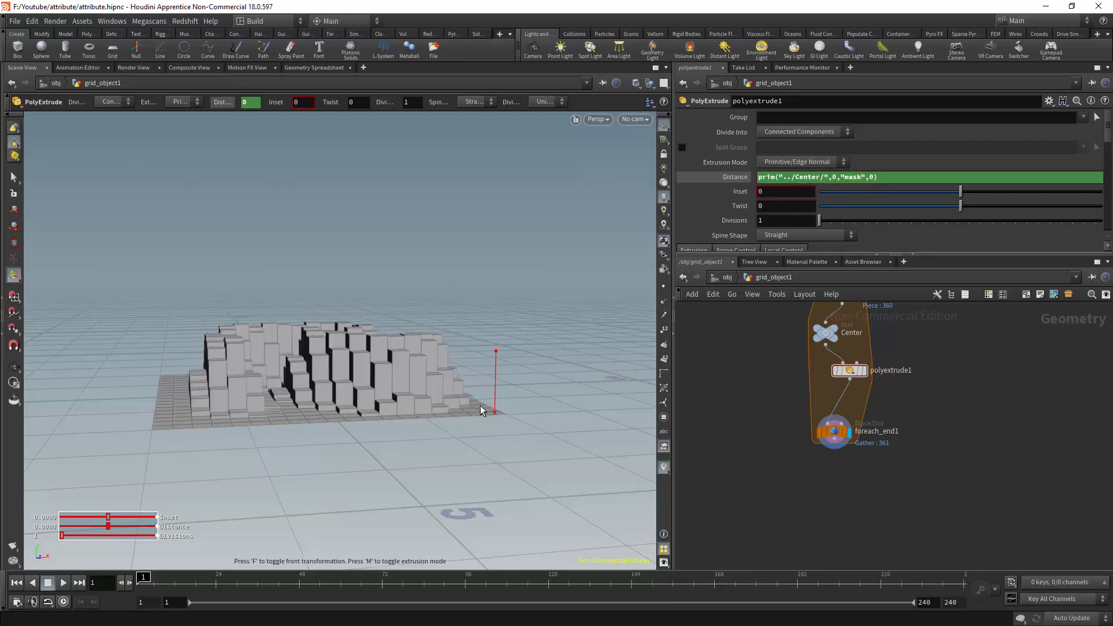
key("Escape")
mouse_move(569, 450)
left_mouse_down()
mouse_move(467, 487)
mouse_move(243, 442)
mouse_move(338, 390)
mouse_move(351, 305)
mouse_move(300, 314)
left_mouse_up()
key("Return")
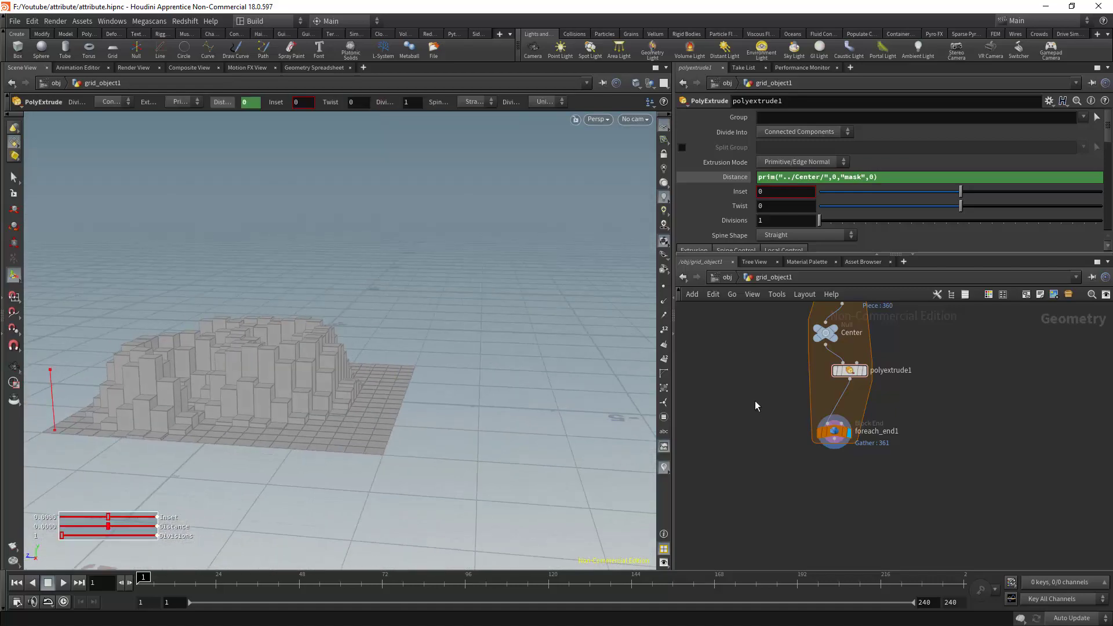
middle_click_drag(753, 325, 784, 501)
scroll(721, 429, "down", 2)
scroll(722, 429, "up", 2)
Step: Set attribpaint1's brush FG Float to 0.61 and paint it over more of the grid
left_click(721, 429)
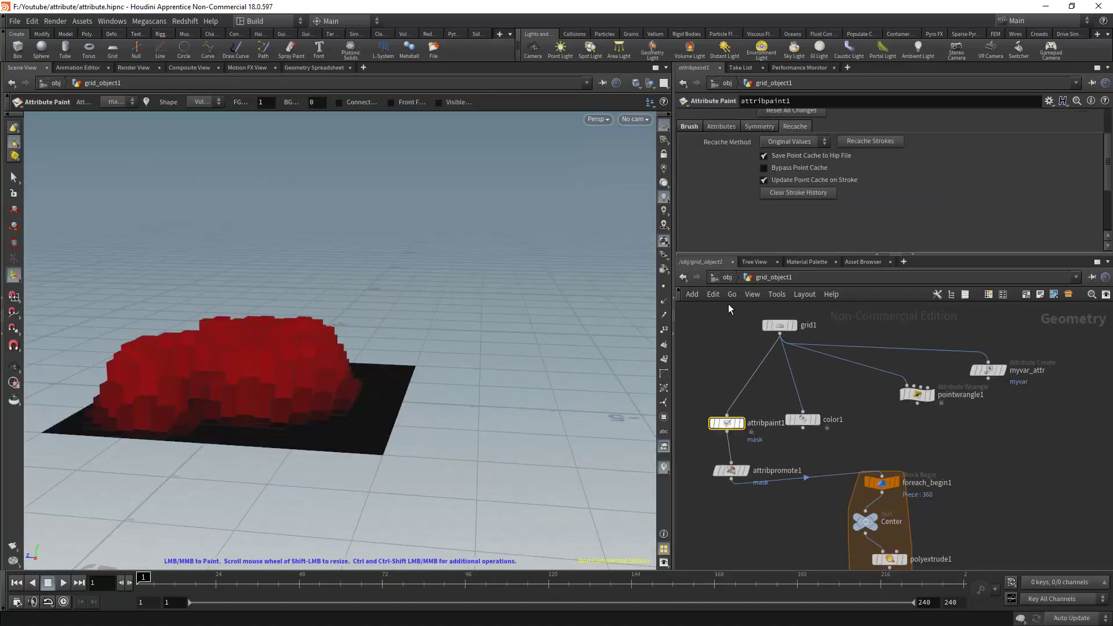
mouse_move(318, 330)
left_mouse_down()
mouse_move(318, 421)
mouse_move(348, 319)
mouse_move(303, 307)
mouse_move(322, 342)
left_mouse_up()
key("Return")
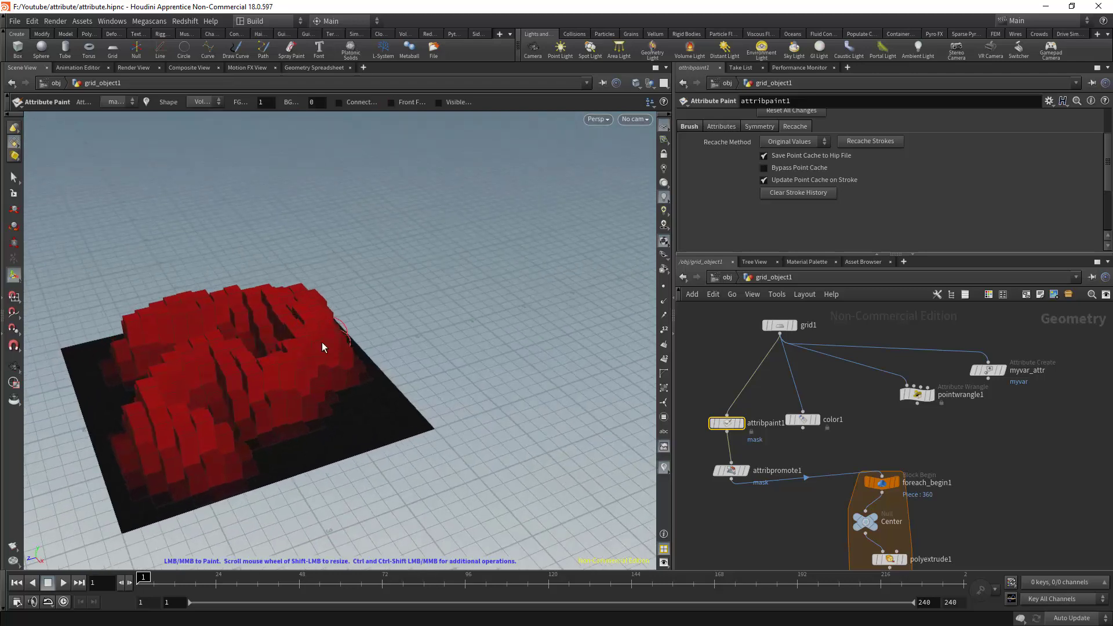
left_click(697, 127)
left_click_drag(849, 202, 839, 201)
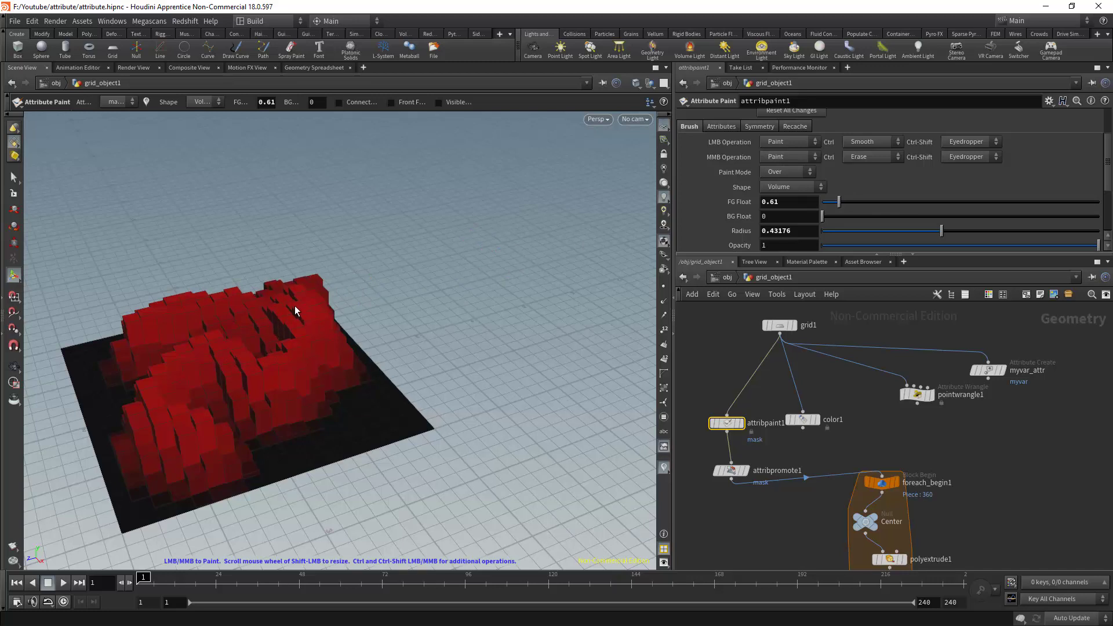
key("Escape")
mouse_move(261, 316)
left_mouse_down()
mouse_move(254, 380)
mouse_move(287, 343)
left_mouse_up()
key("Return")
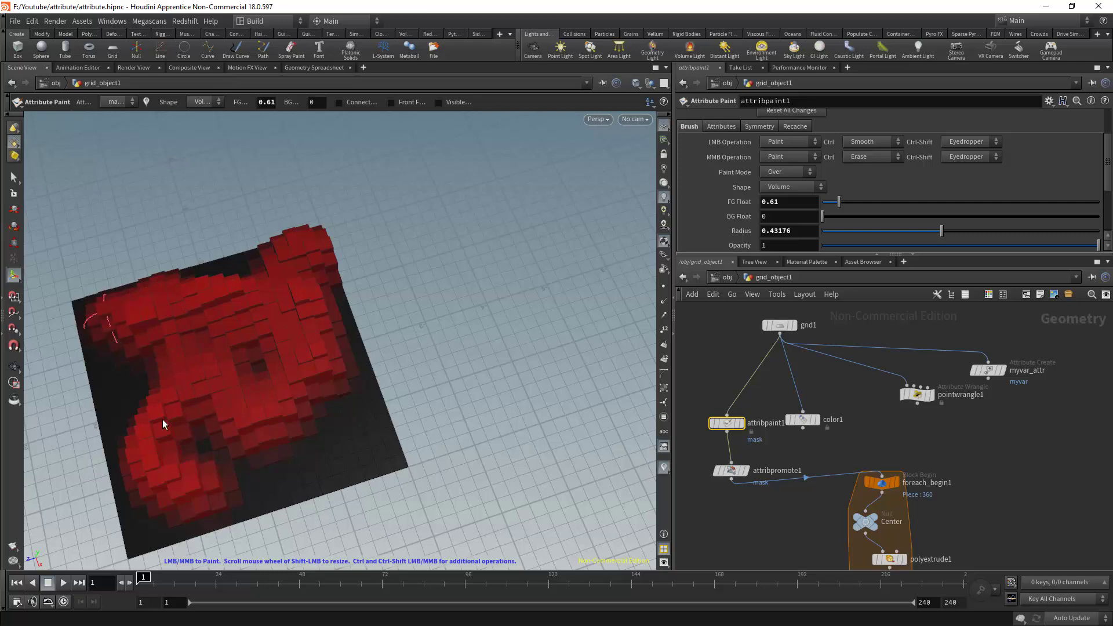
mouse_move(301, 388)
left_mouse_down("alt")
mouse_move(254, 298)
mouse_move(293, 426)
mouse_move(323, 393)
mouse_move(317, 337)
left_mouse_up("alt")
Step: Display foreach_end1 and orbit to inspect the wider terraced columns
middle_click_drag(969, 434, 889, 394)
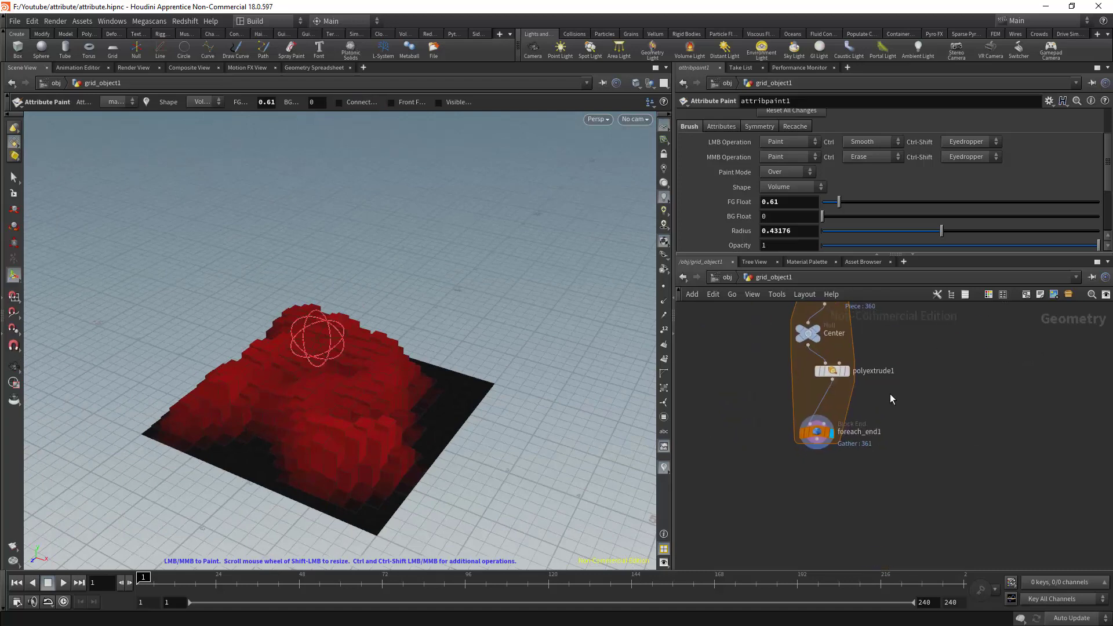
left_click(823, 431)
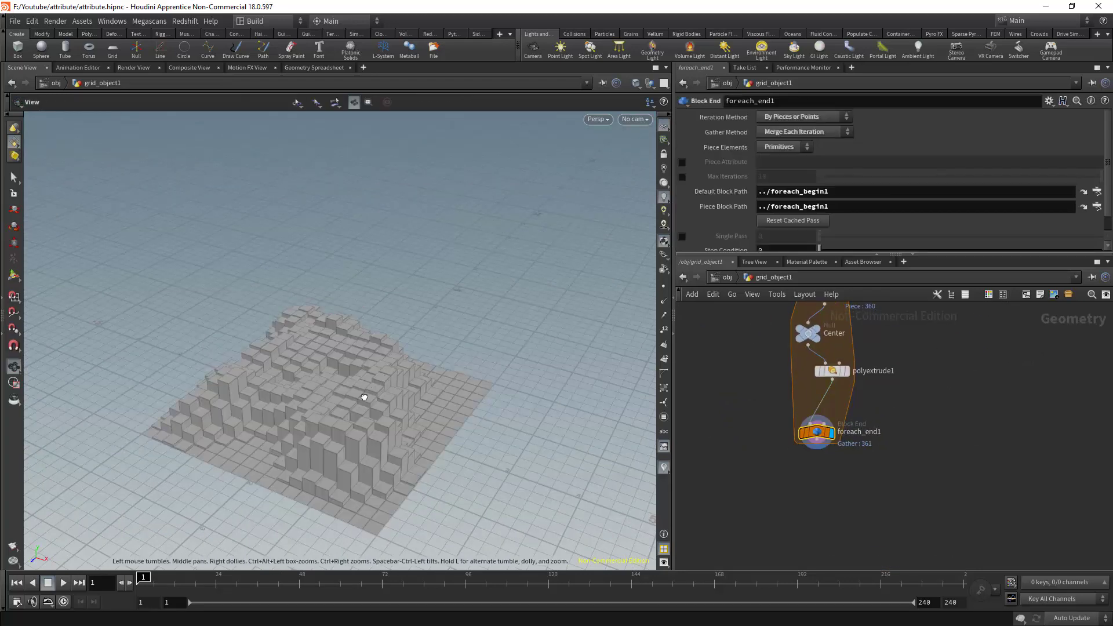
mouse_move(388, 377)
left_mouse_down("alt")
mouse_move(174, 393)
mouse_move(324, 400)
left_mouse_up("alt")
mouse_move(972, 375)
middle_mouse_down()
mouse_move(955, 500)
mouse_move(1019, 496)
mouse_move(1052, 527)
middle_mouse_up()
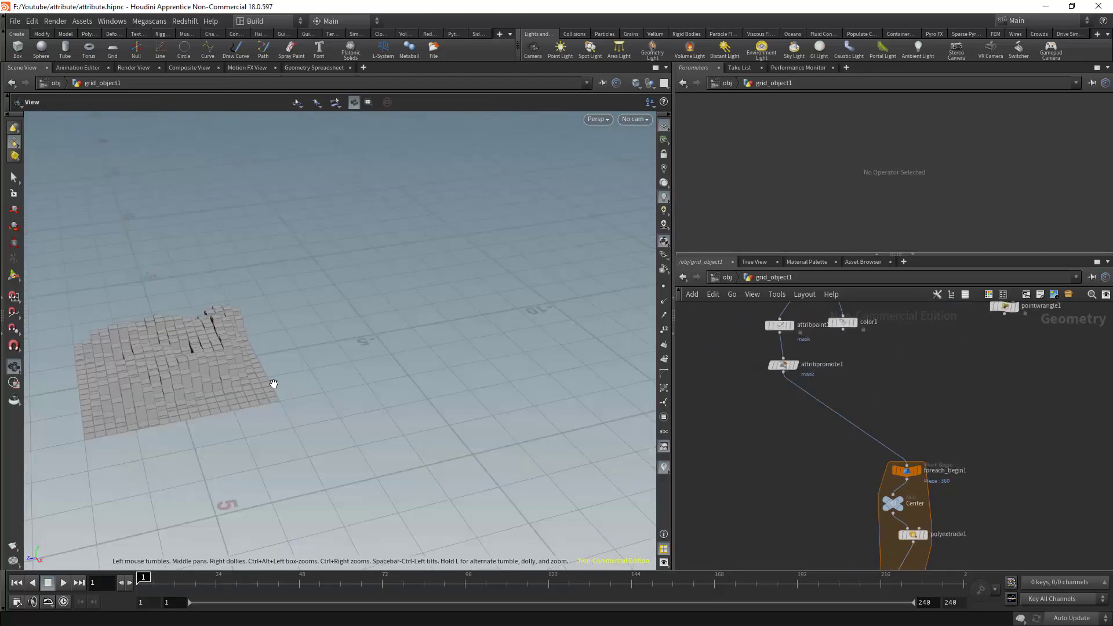
middle_click_drag(273, 383, 406, 389)
left_click_drag(406, 389, 341, 390)
scroll(340, 390, "up", 3)
Step: Add a Color node using a ramp from the mask attribute, with Class set to Primitive
right_click_drag(566, 406, 375, 380)
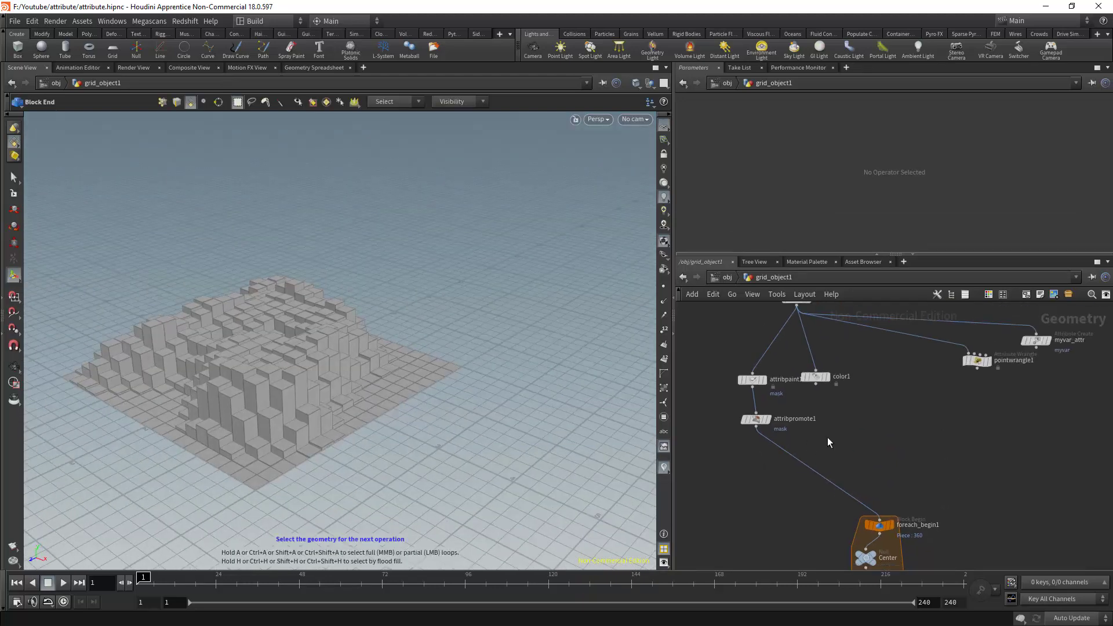
key("Tab")
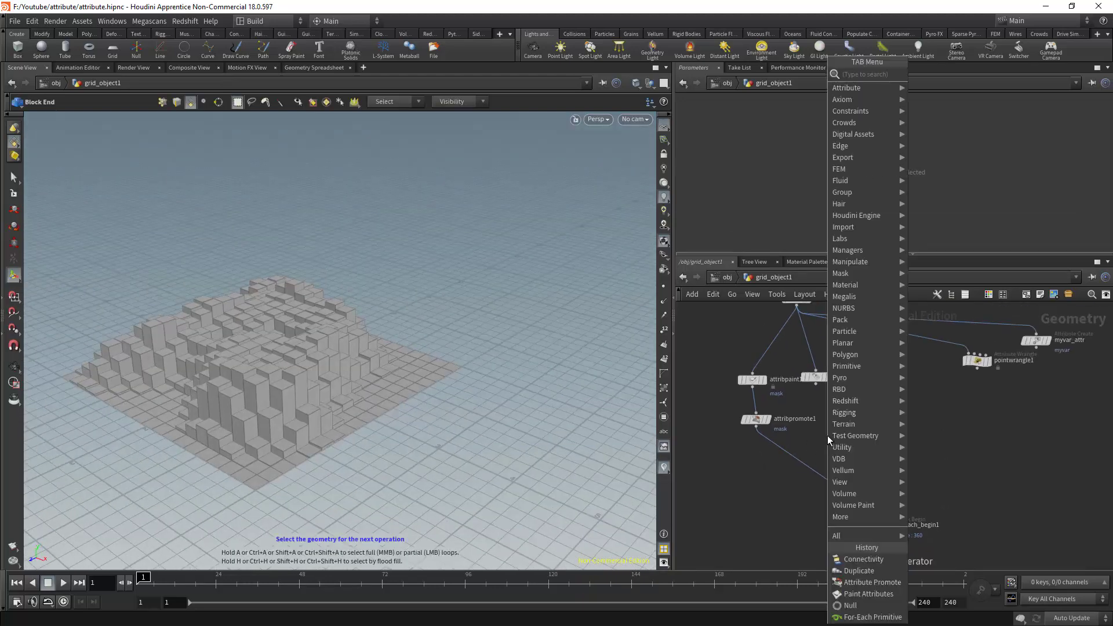
type("col")
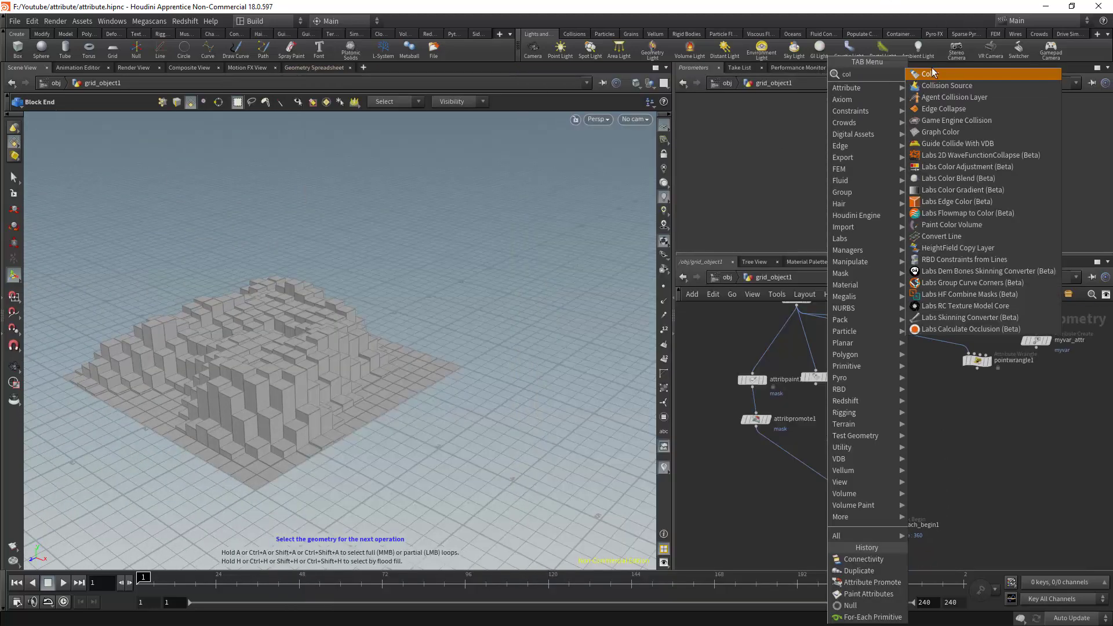
key("Return")
left_click(795, 462)
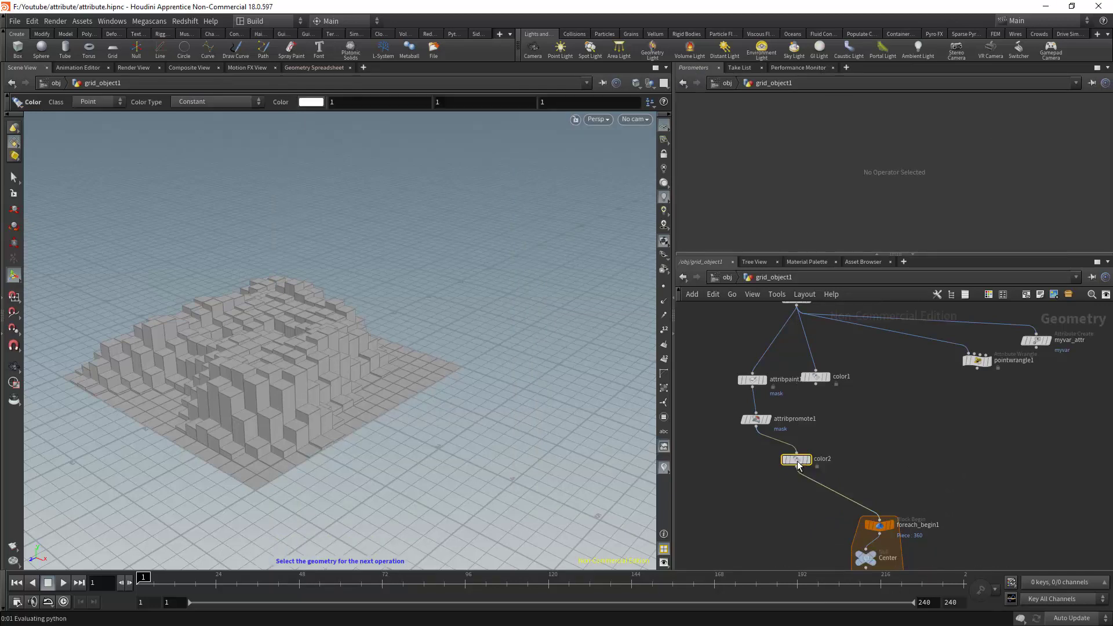
left_click(785, 173)
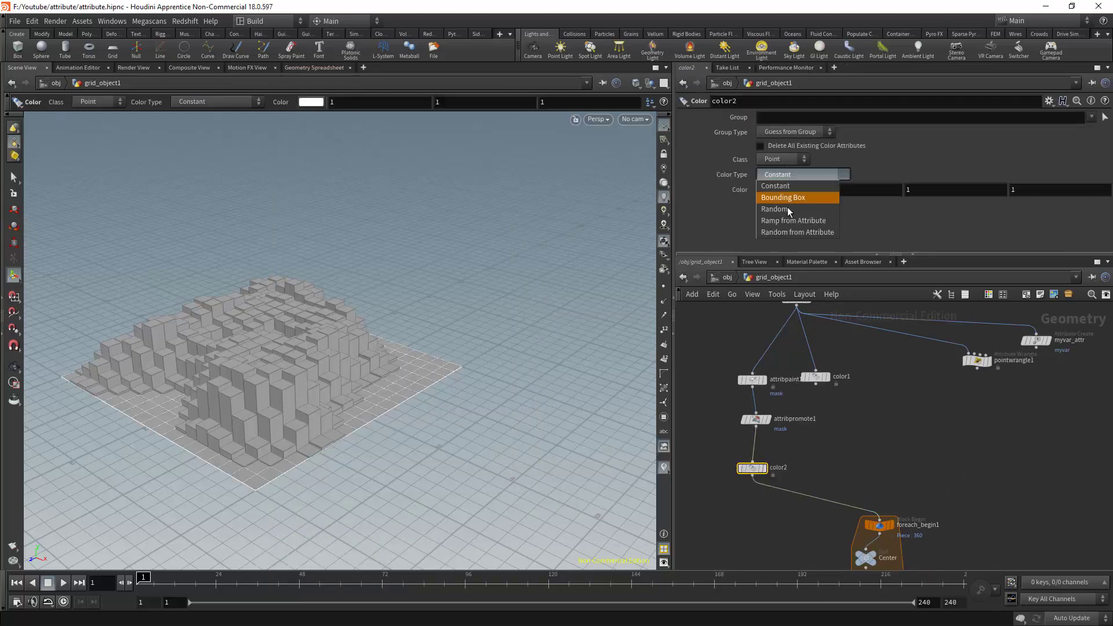
left_click(788, 222)
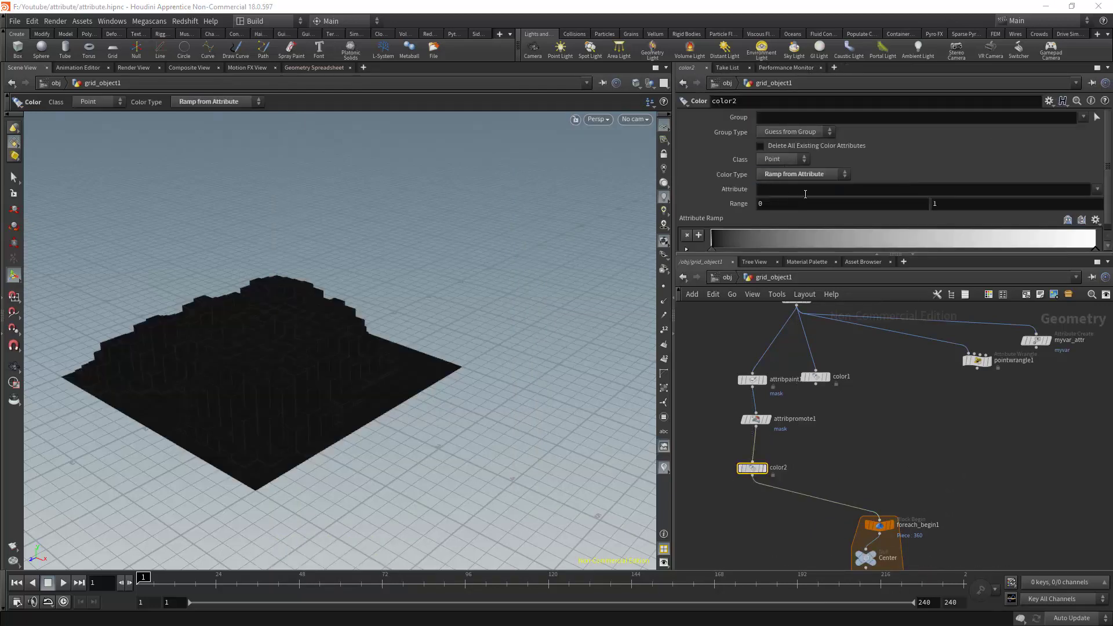
left_click(805, 191)
type("mask")
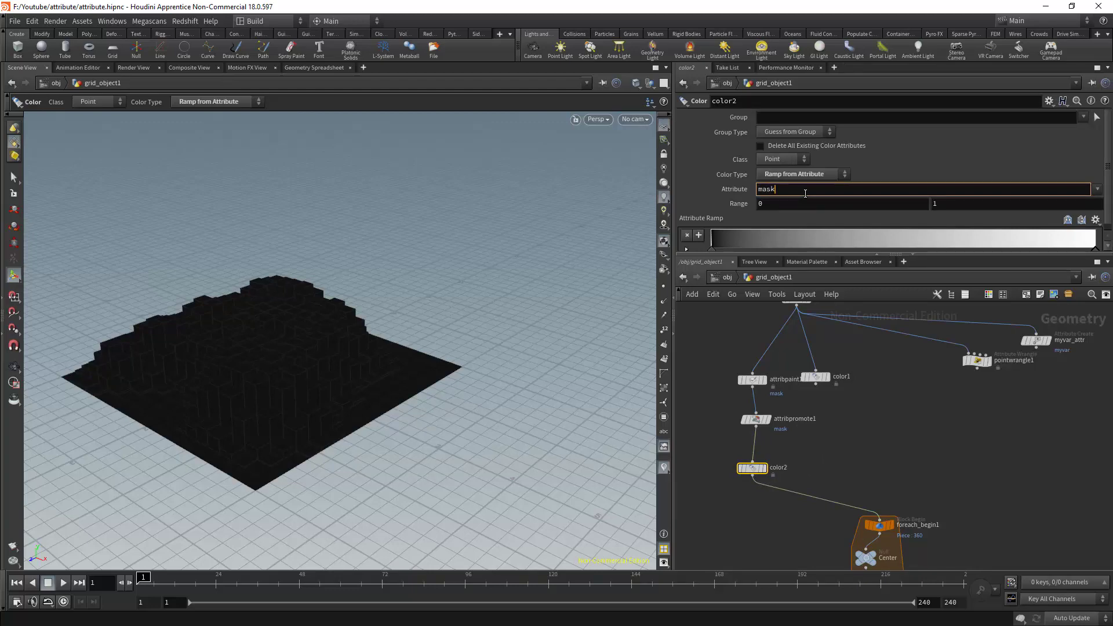
key("Return")
left_click(773, 162)
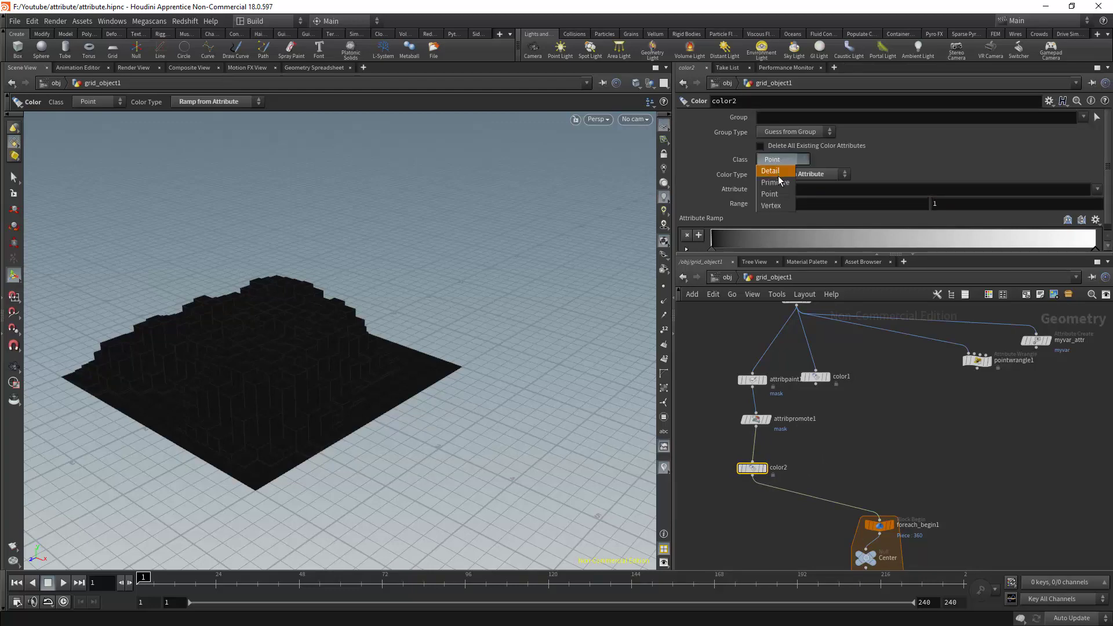
Step: Move color2 into the loop between polyextrude1 and foreach_end1
key("Escape")
mouse_move(347, 330)
left_mouse_down()
mouse_move(161, 401)
mouse_move(311, 311)
mouse_move(519, 308)
mouse_move(365, 315)
mouse_move(439, 389)
mouse_move(325, 378)
mouse_move(599, 404)
left_mouse_up()
key("Return")
middle_click_drag(764, 481, 753, 419)
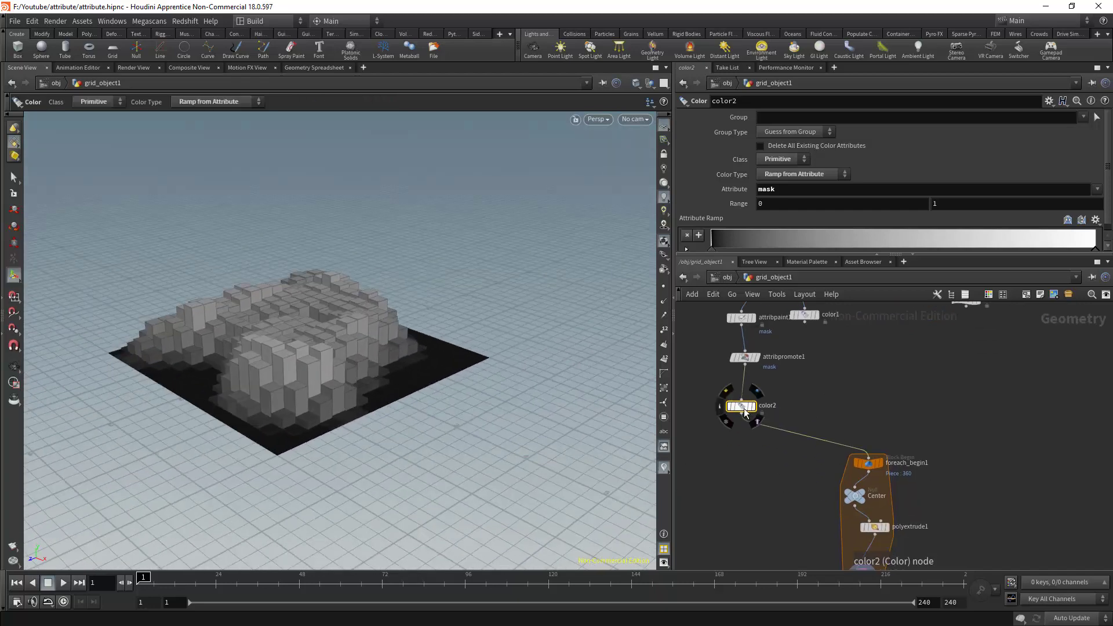
scroll(811, 414, "down", 2)
scroll(836, 404, "down", 2)
scroll(836, 404, "up", 3)
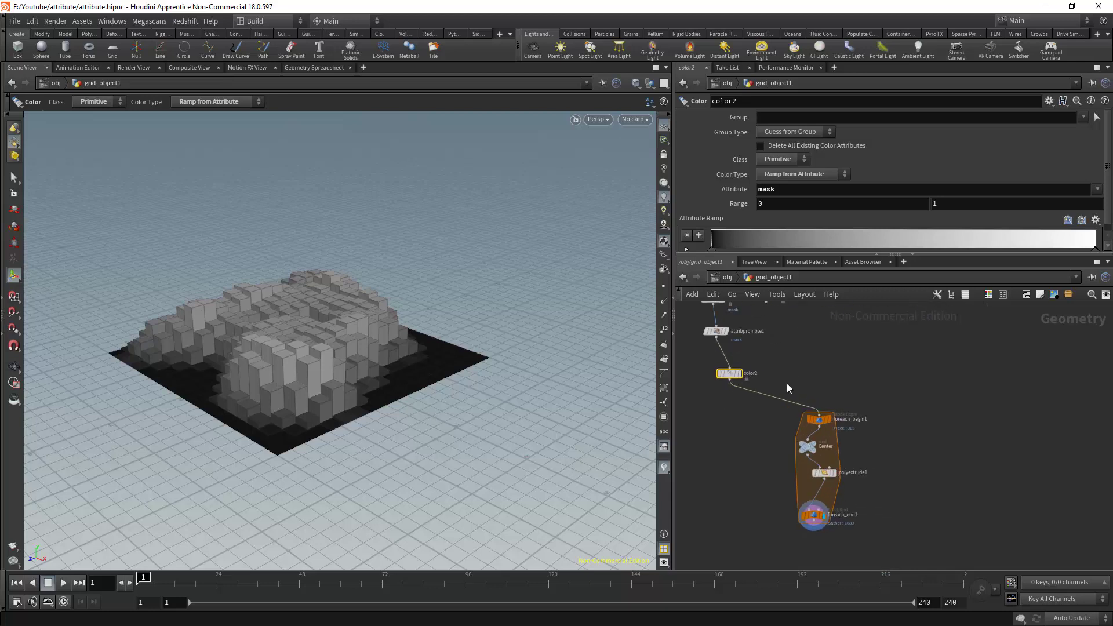
mouse_move(714, 380)
left_mouse_down()
mouse_move(967, 498)
mouse_move(826, 528)
left_mouse_up()
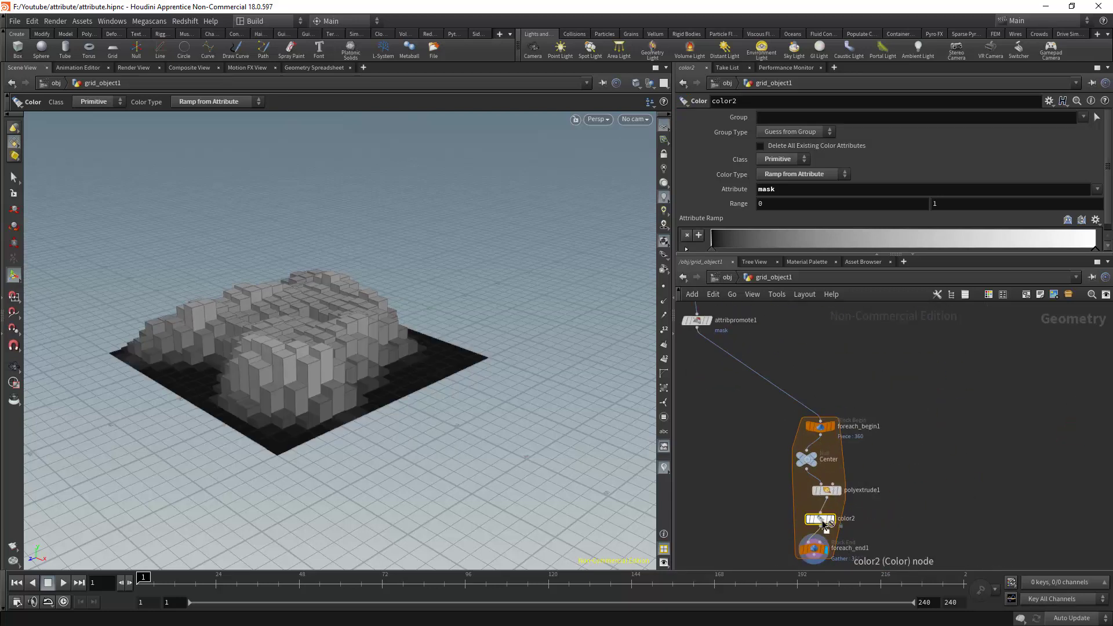
middle_click_drag(365, 341, 323, 389)
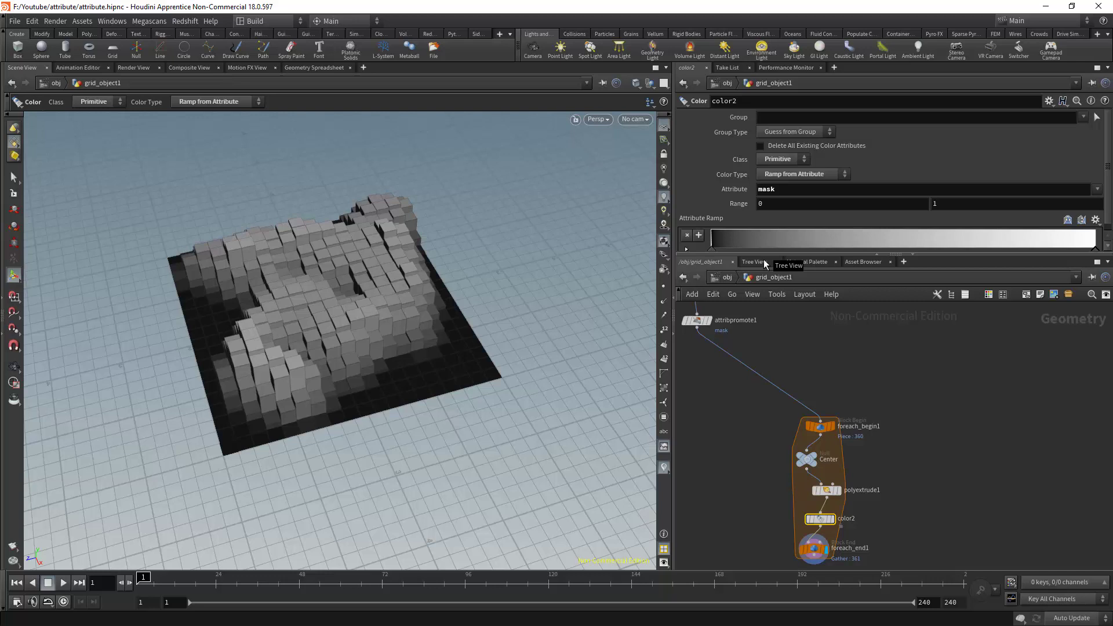
middle_click_drag(780, 339, 840, 398)
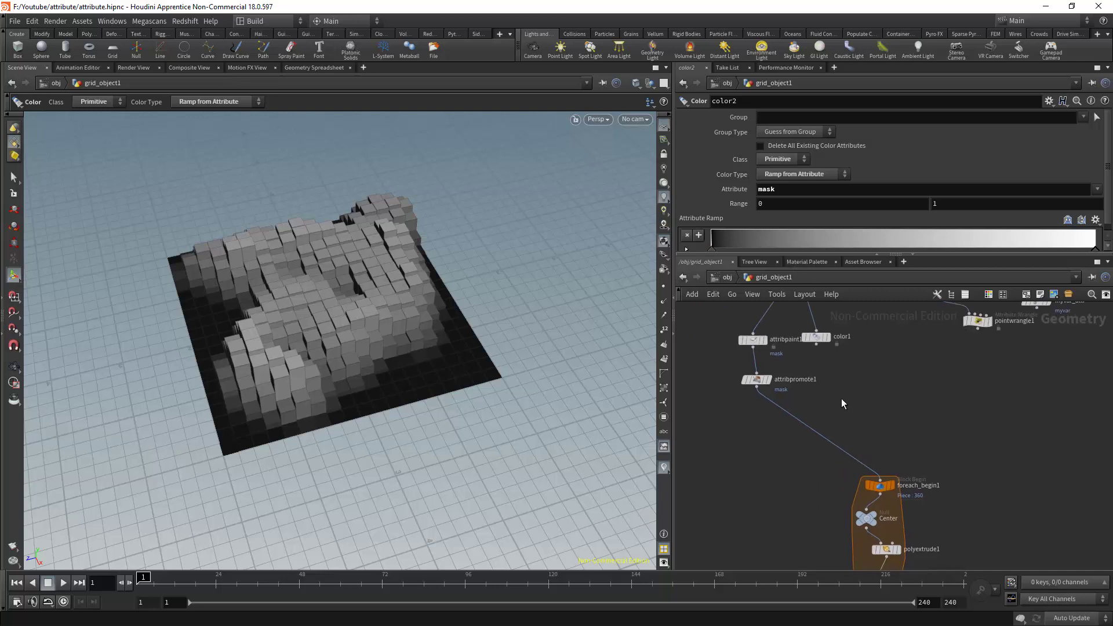
key("Tab")
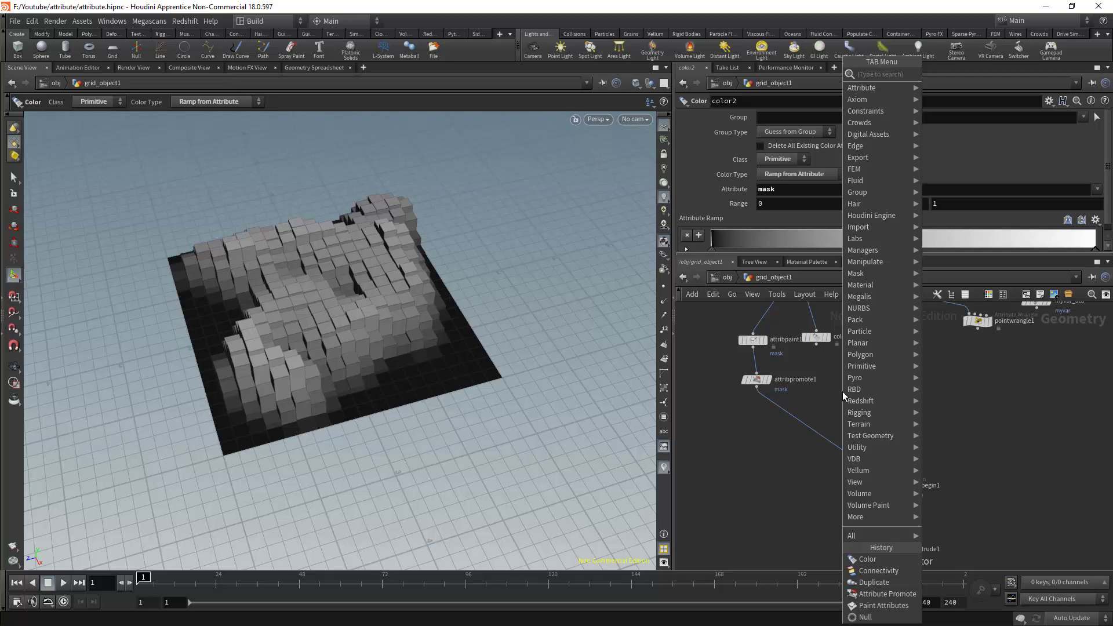
Step: Add a Duplicate node after attribpromote1 offsetting the copy -4.45599 along Z
type("du")
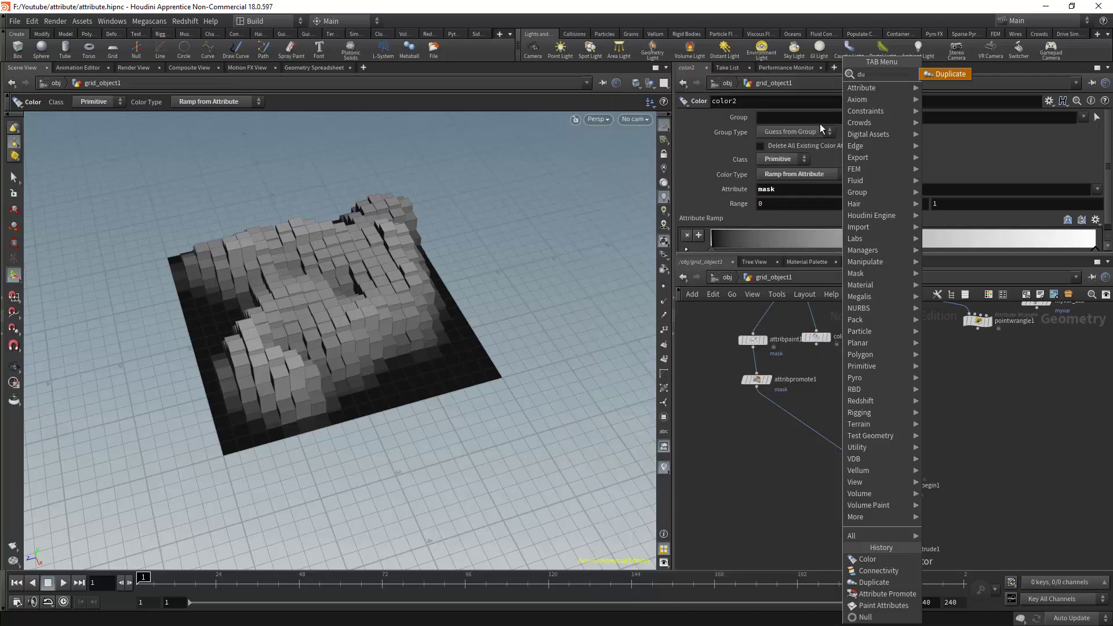
key("Return")
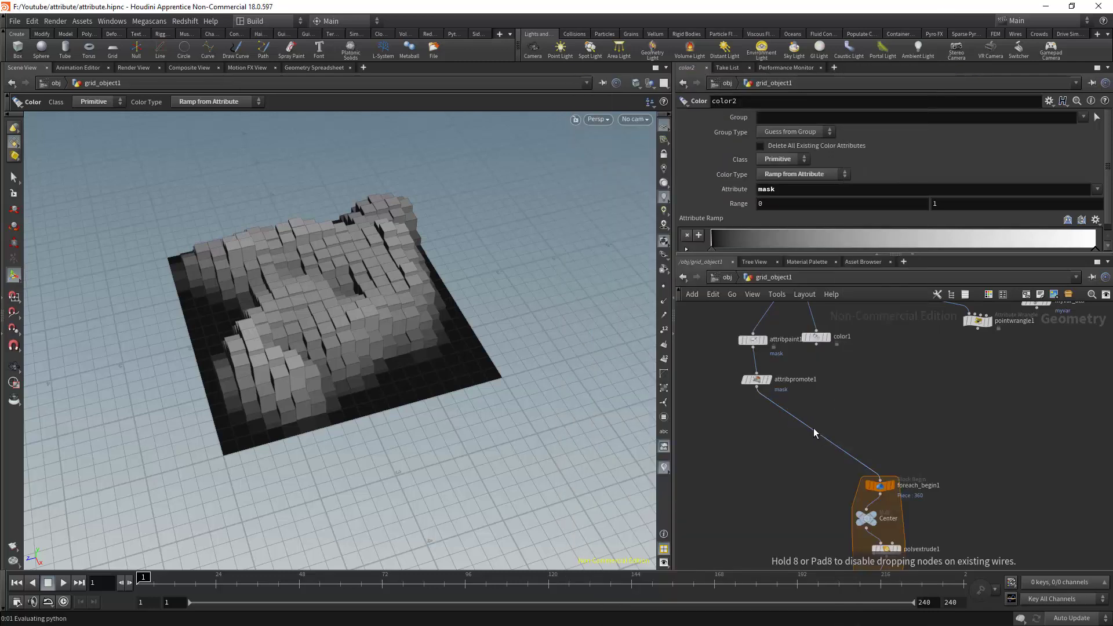
left_click(814, 433)
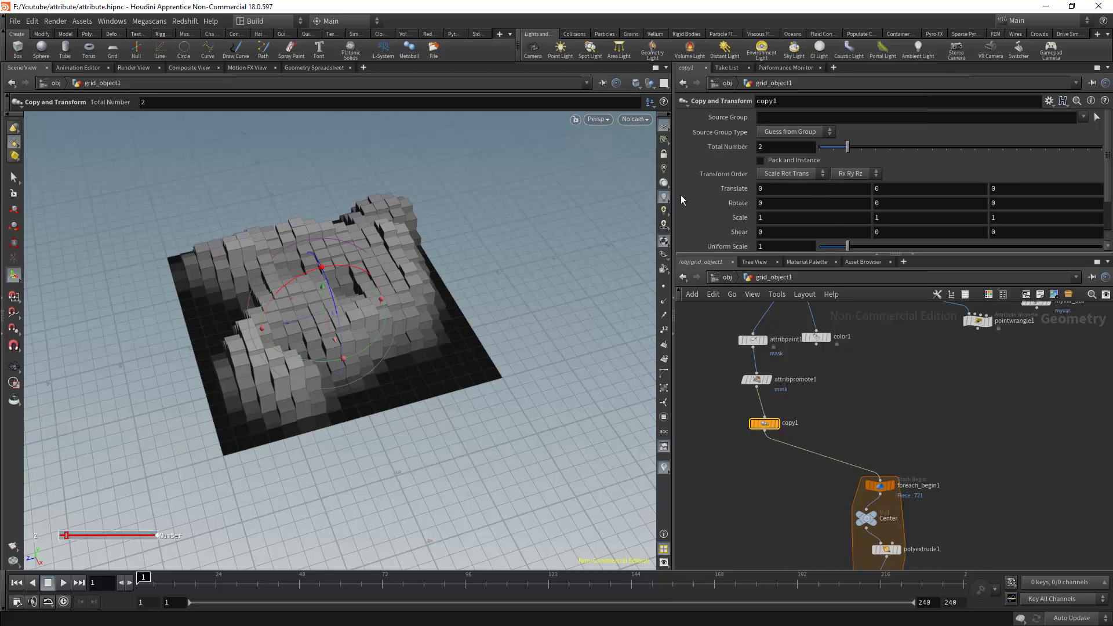
mouse_move(289, 323)
left_mouse_down()
mouse_move(592, 267)
mouse_move(308, 268)
left_mouse_up()
key("Escape")
key("Return")
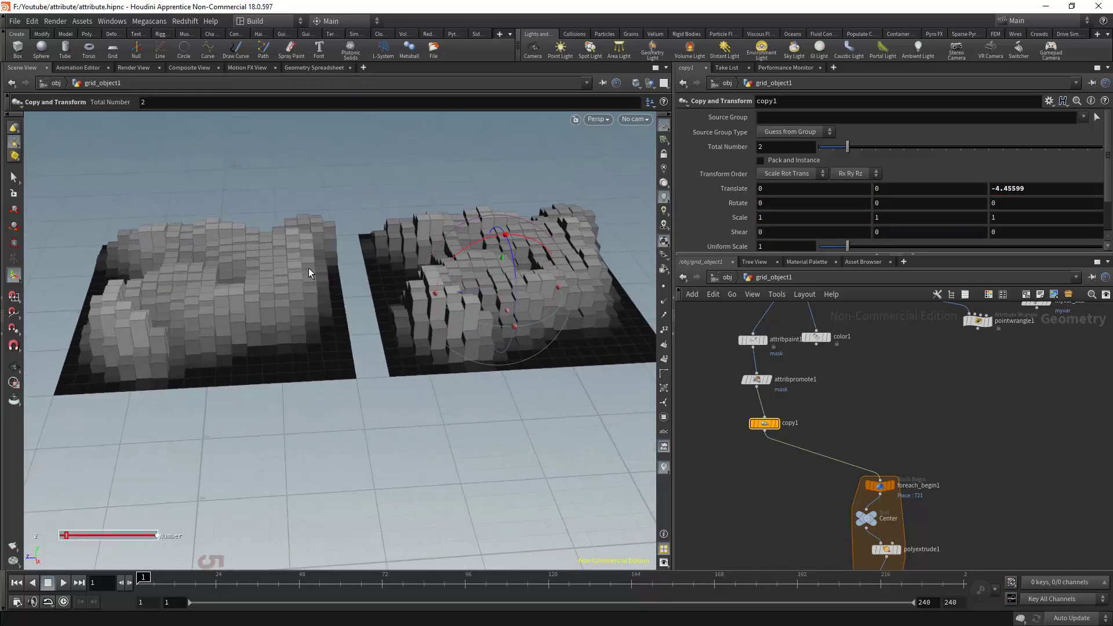
Step: Raise the copy count to 3, then 4, and orbit to view all four grids
left_click(862, 148)
key("Escape")
mouse_move(329, 267)
left_mouse_down()
mouse_move(255, 264)
mouse_move(442, 256)
mouse_move(290, 248)
left_mouse_up()
key("Return")
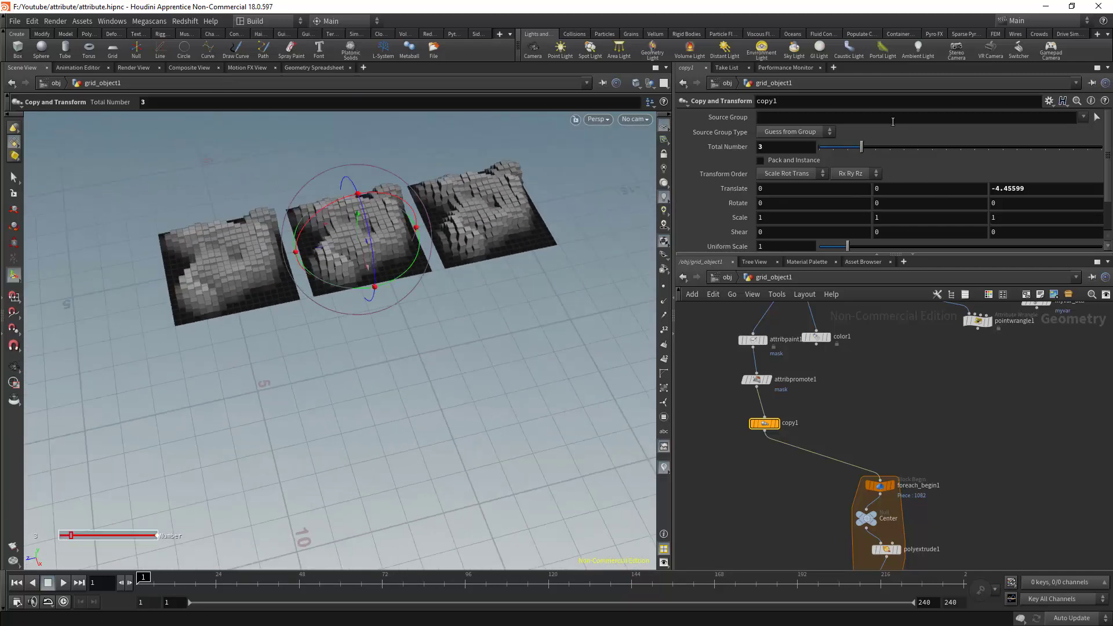
left_click(875, 147)
key("Escape")
mouse_move(463, 231)
left_mouse_down()
mouse_move(464, 251)
mouse_move(351, 329)
mouse_move(372, 336)
left_mouse_up()
mouse_move(380, 268)
left_mouse_down()
mouse_move(309, 289)
mouse_move(328, 276)
mouse_move(398, 310)
left_mouse_up()
key("Return")
scroll(844, 452, "up", 1)
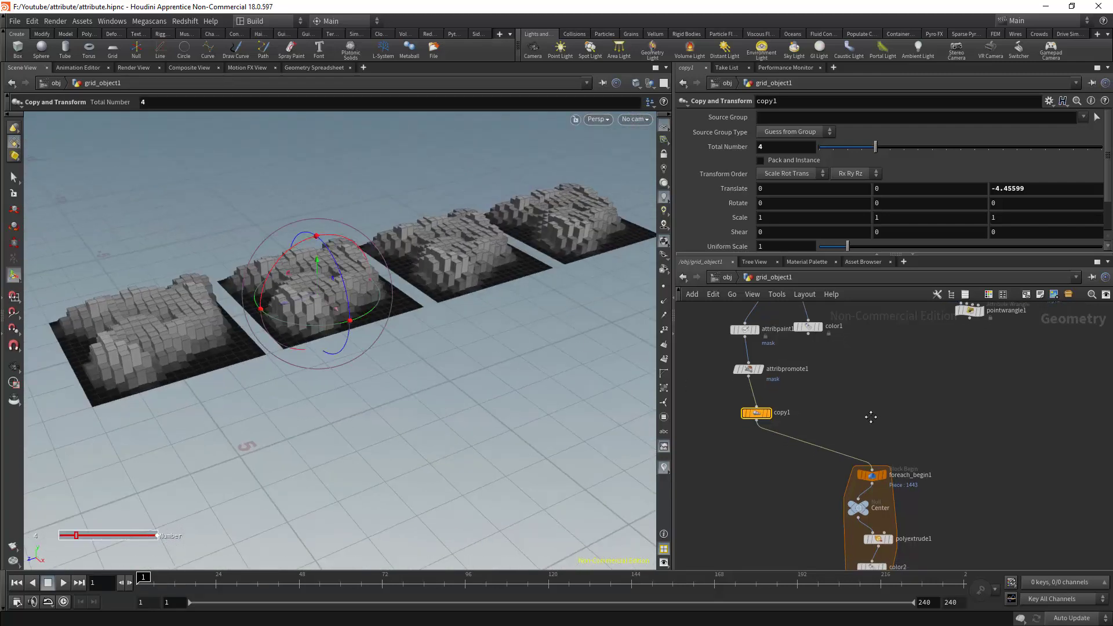
scroll(844, 452, "up", 2)
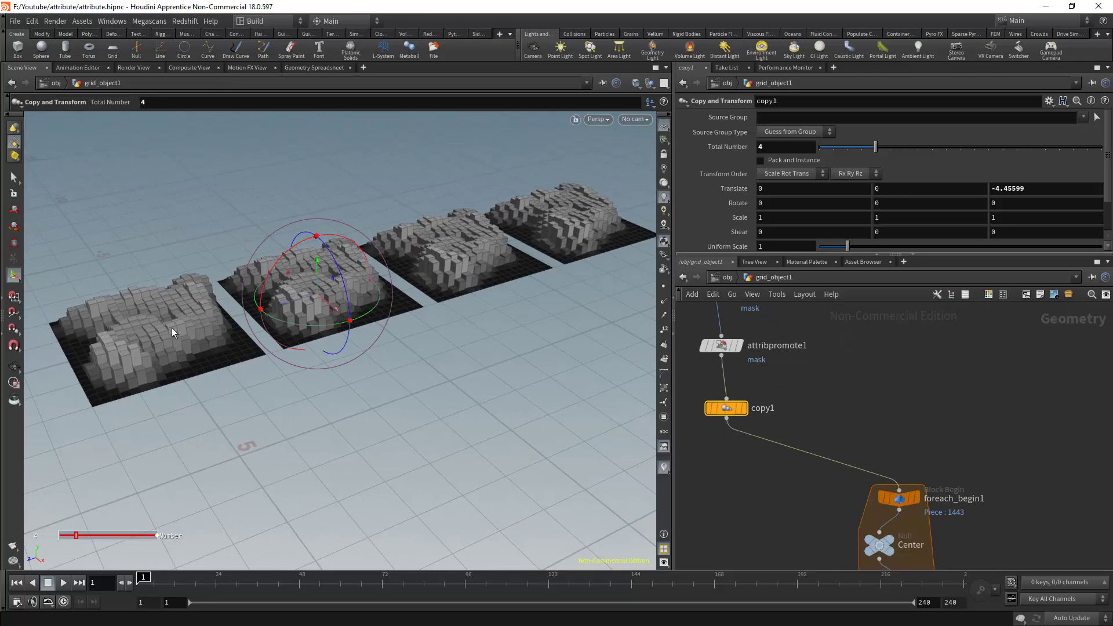
mouse_move(172, 328)
left_mouse_down()
mouse_move(149, 353)
mouse_move(130, 273)
left_mouse_up()
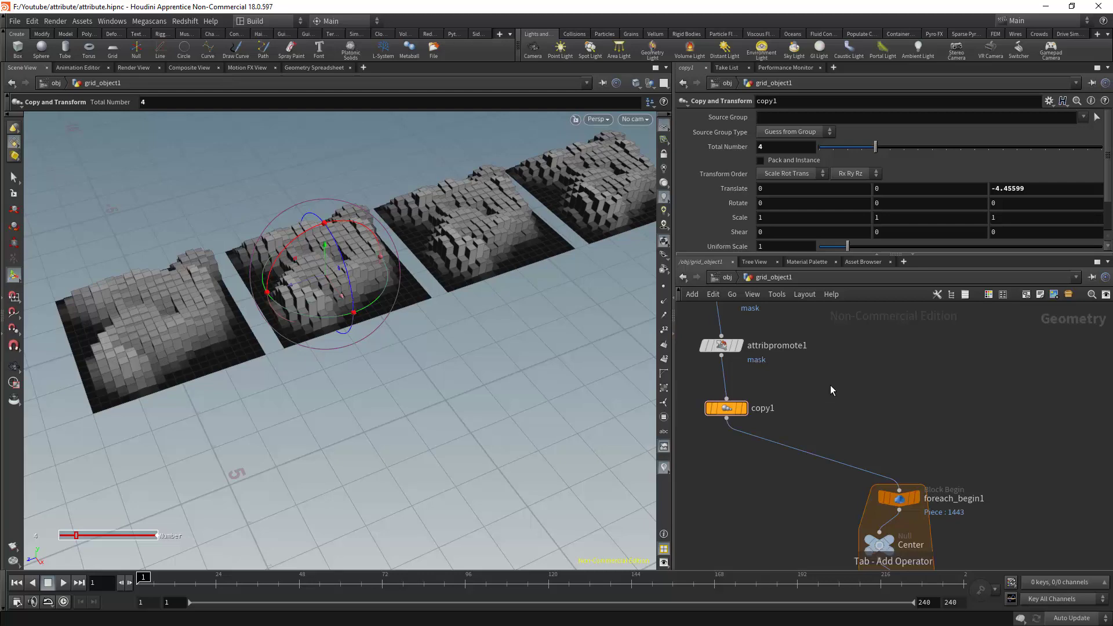
Step: Insert a Connectivity node after copy1 with Connectivity Type set to Primitive, and display it
key("Tab")
type("con")
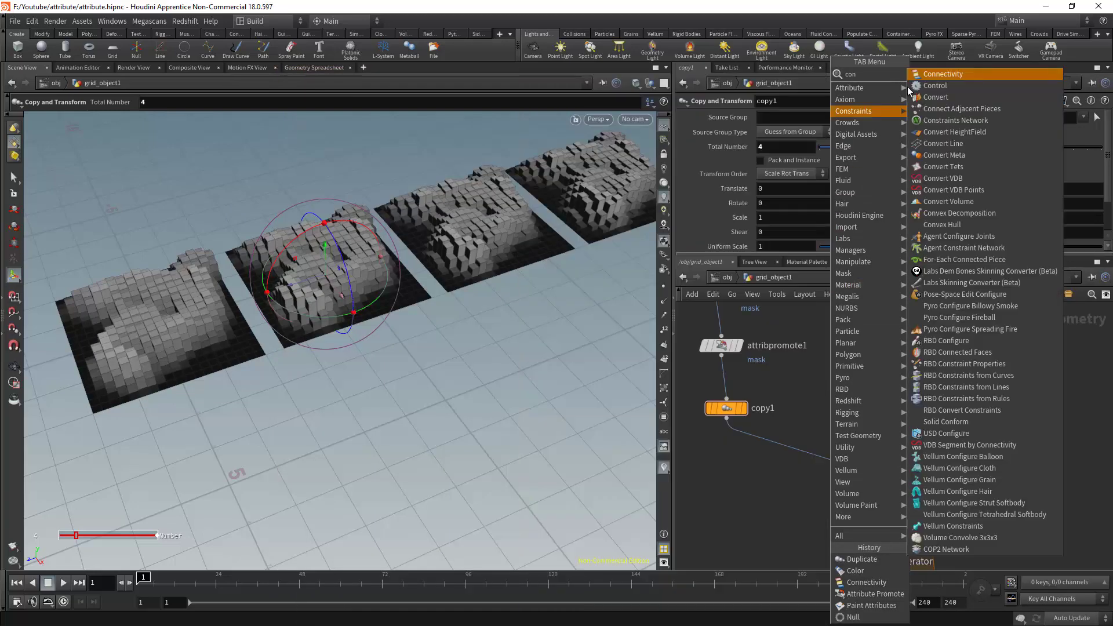
left_click(938, 74)
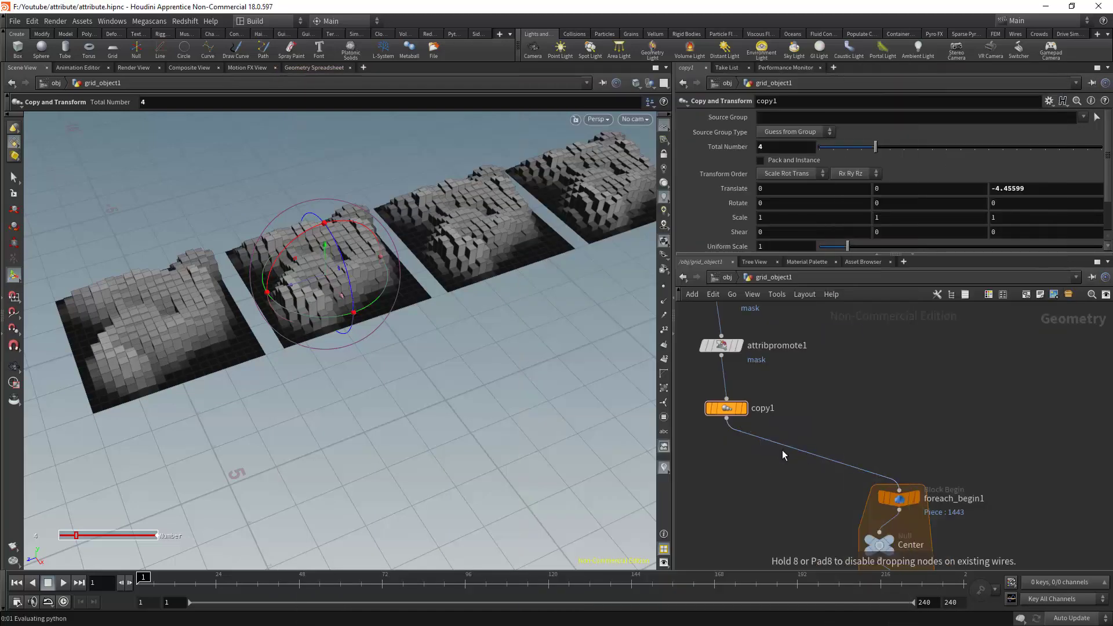
left_click(781, 450)
left_click_drag(781, 451, 735, 463)
left_click(781, 117)
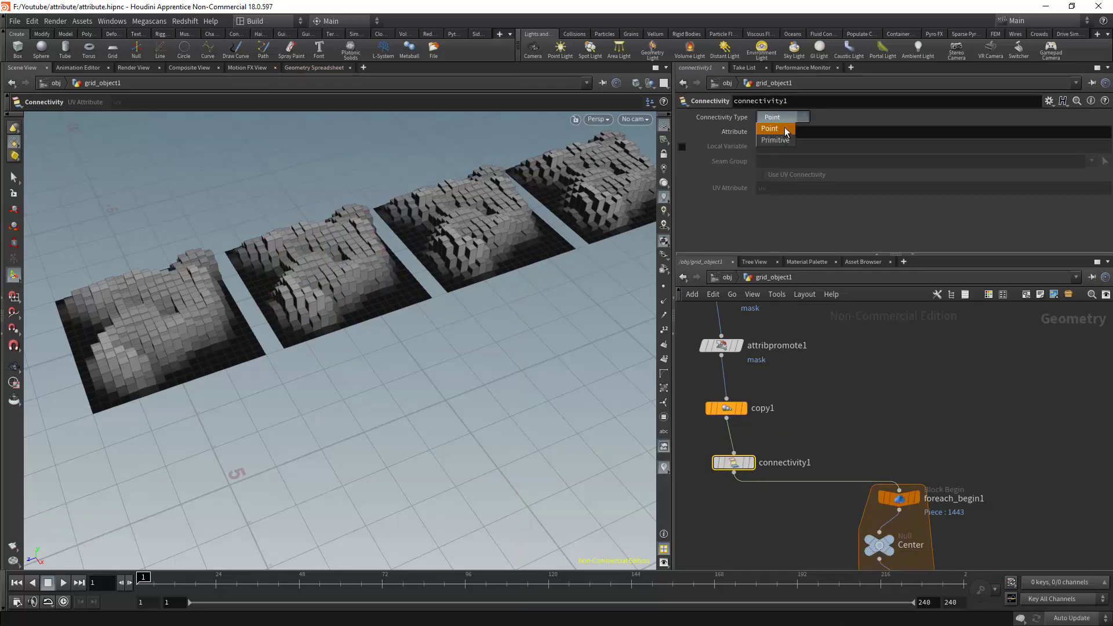
left_click(781, 141)
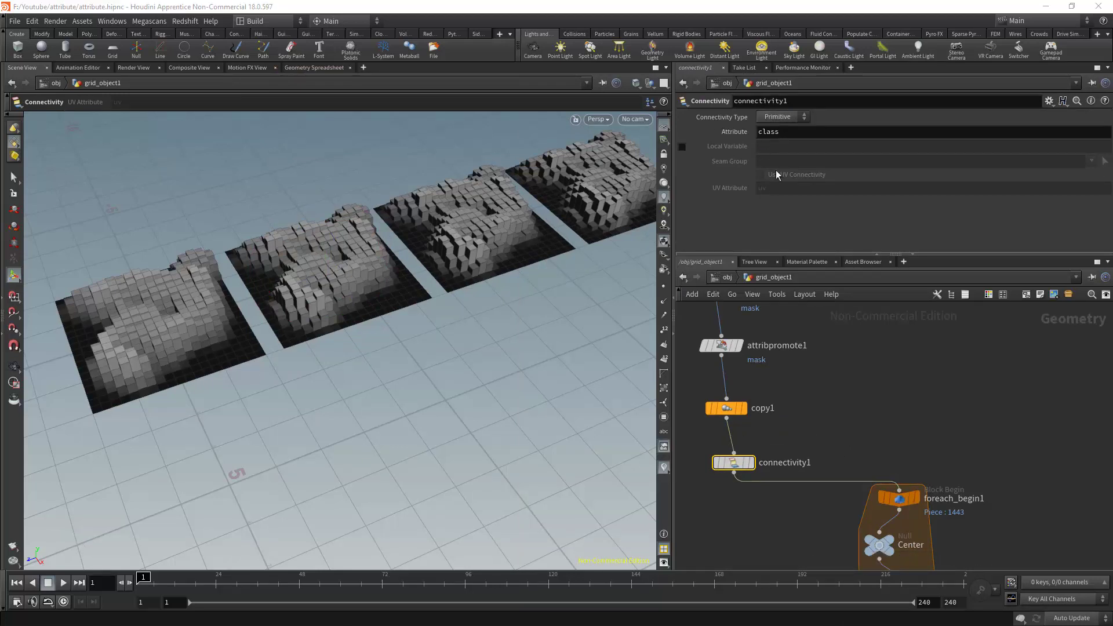
left_click(751, 463)
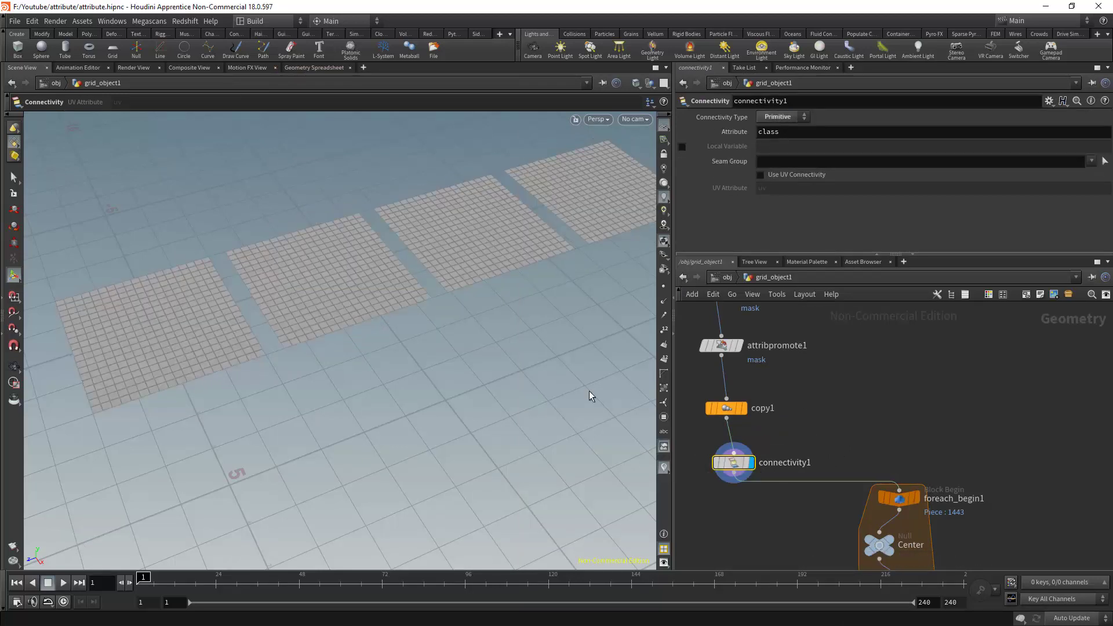
Step: Check the primitives' class values, sorted, in the Geometry Spreadsheet
left_click(312, 68)
left_click(80, 115)
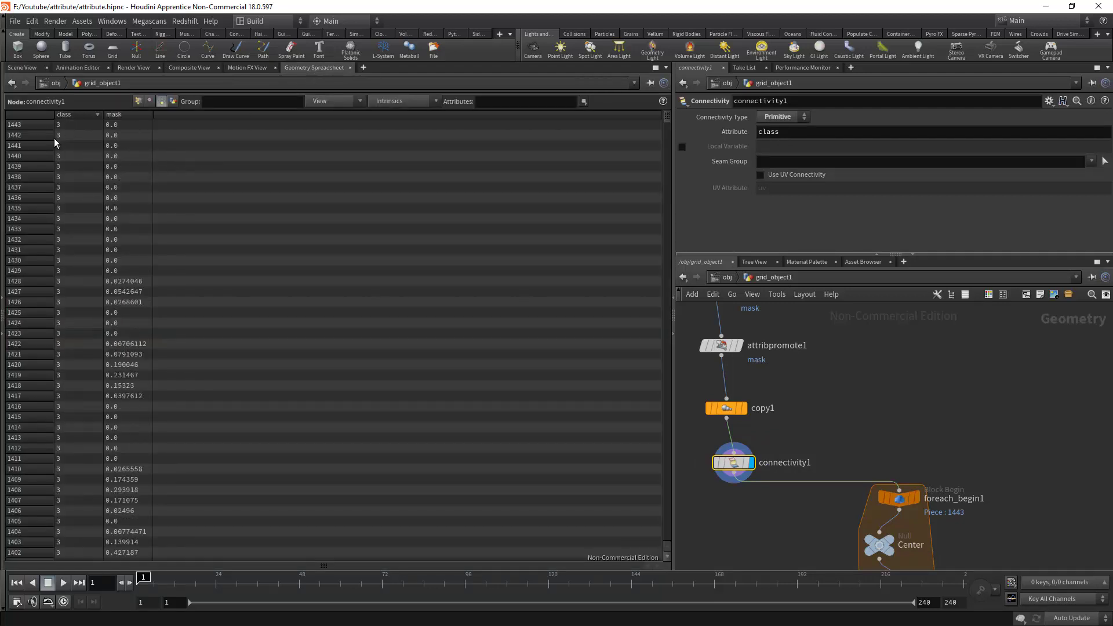
left_click(29, 68)
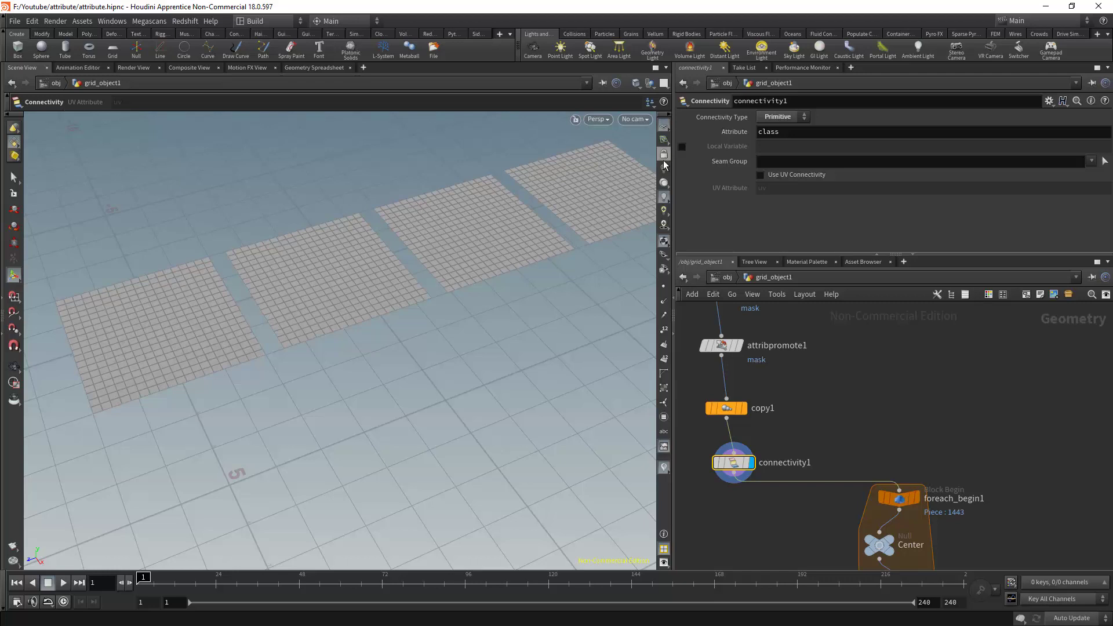
key("Escape")
mouse_move(350, 306)
left_mouse_down()
mouse_move(235, 286)
mouse_move(316, 306)
left_mouse_up()
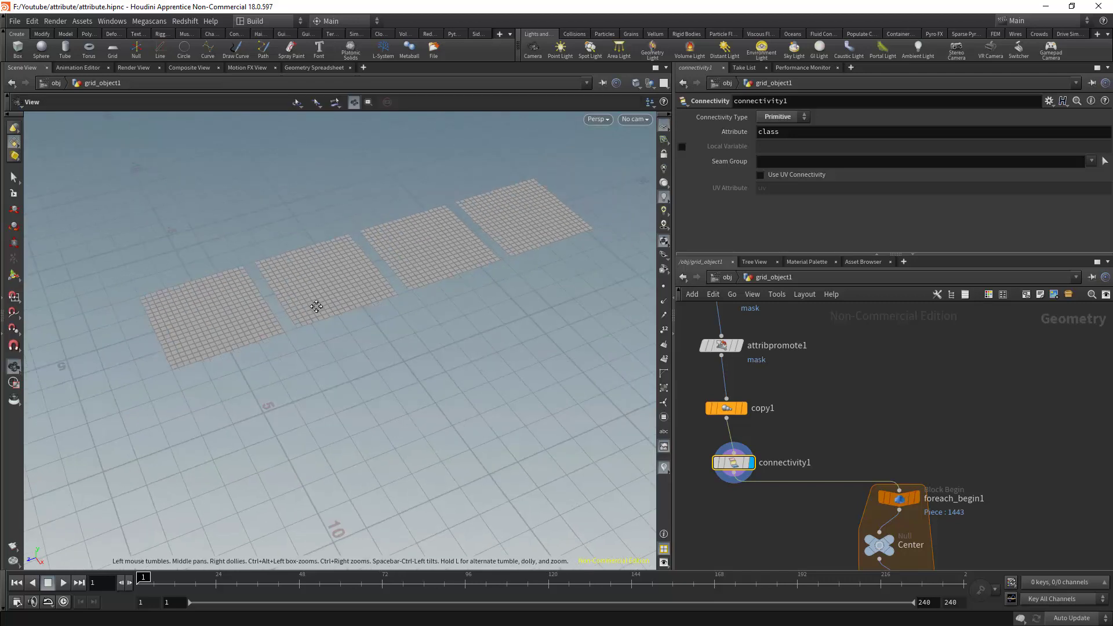
left_click_drag(733, 470, 726, 470)
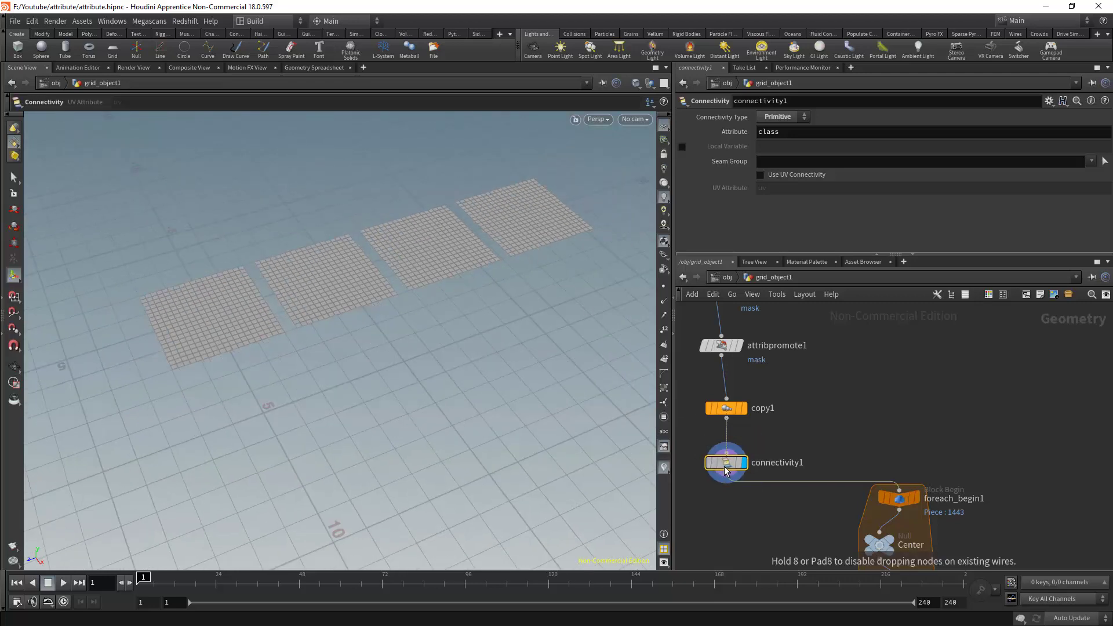
left_click(307, 68)
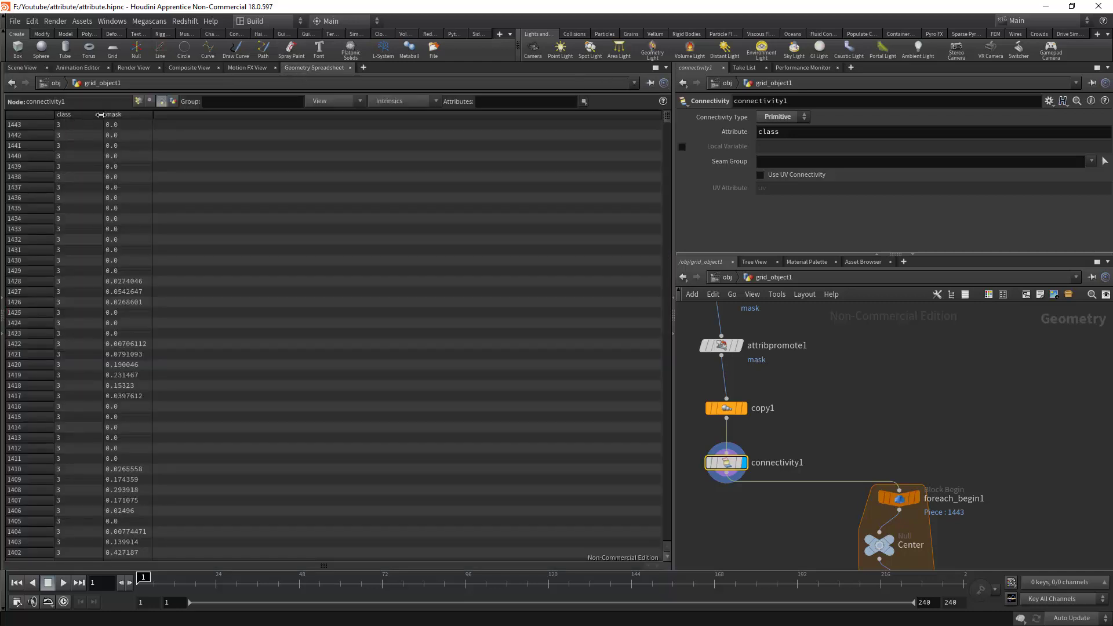
left_click(32, 69)
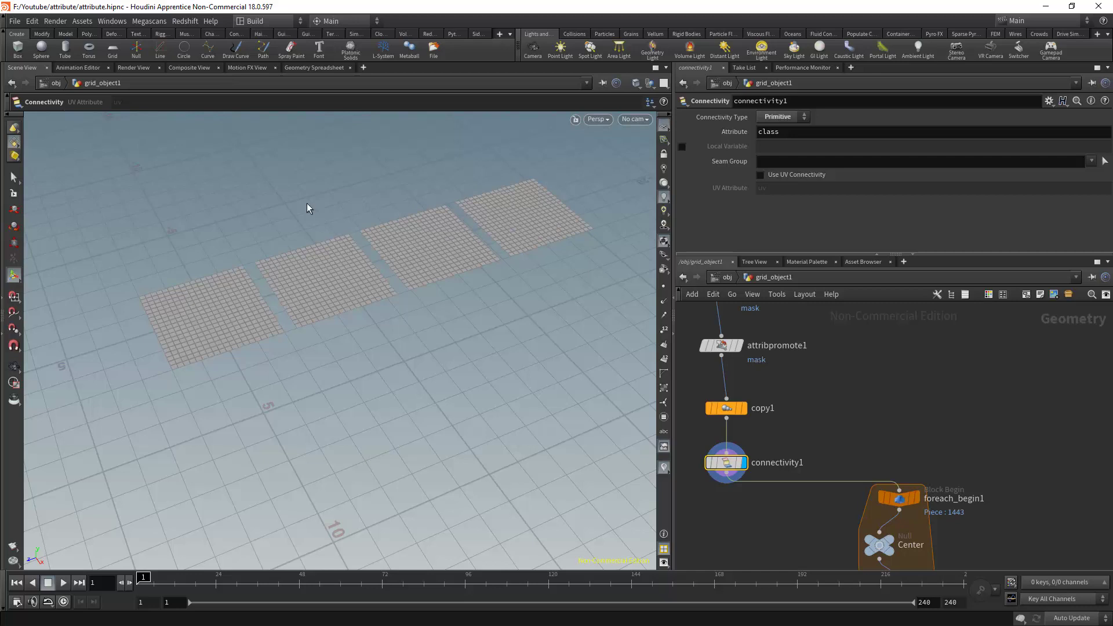
left_click(334, 67)
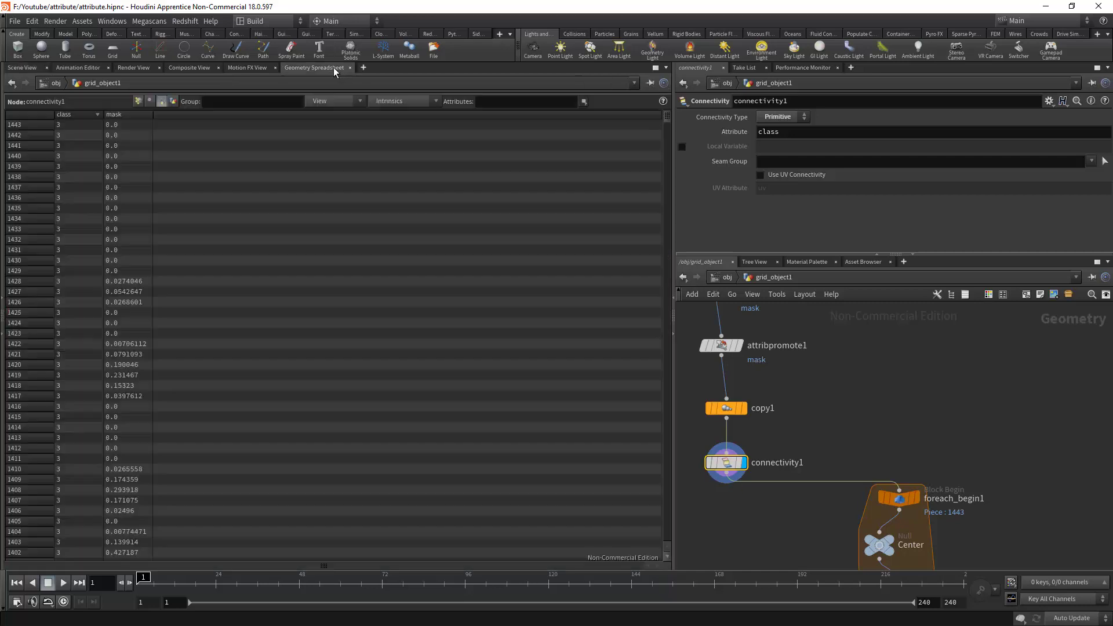
left_click(31, 67)
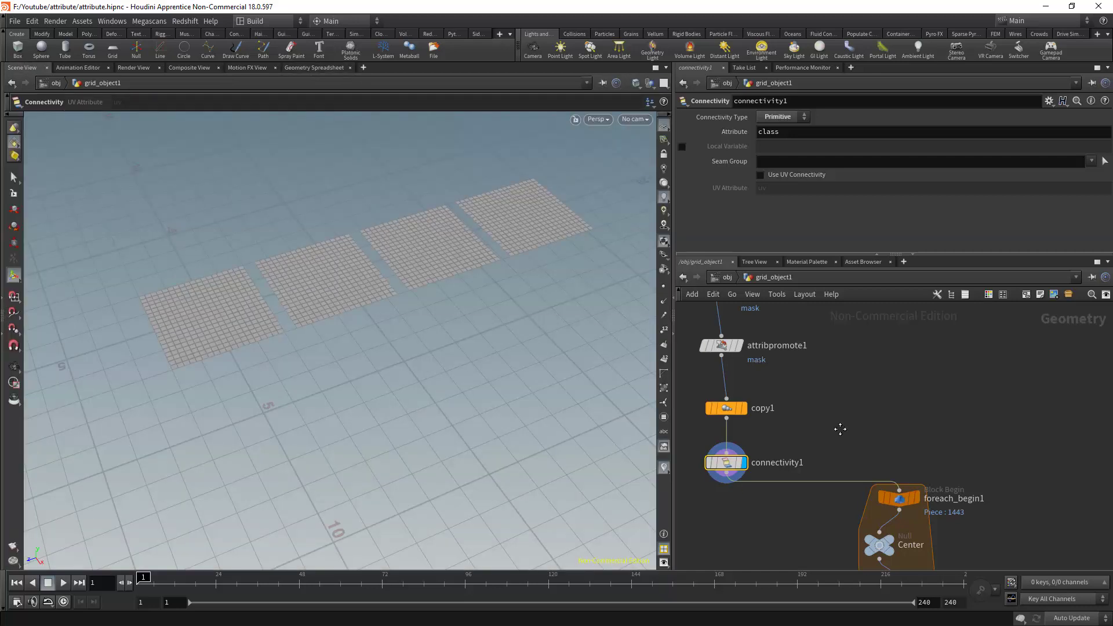
scroll(840, 428, "down", 3)
scroll(964, 514, "down", 3)
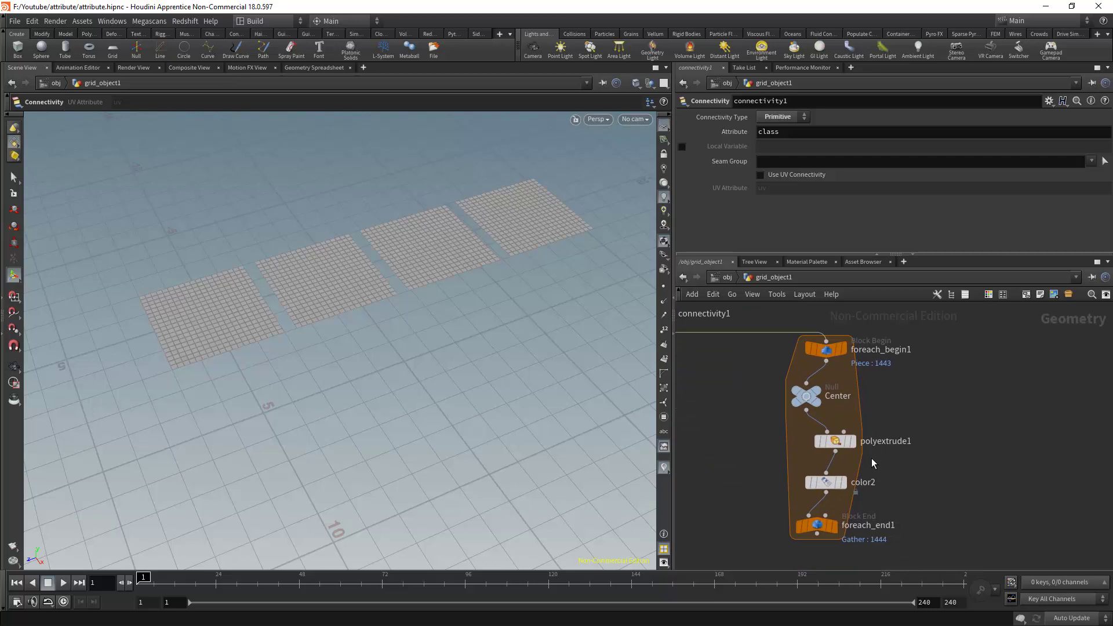
Step: Select polyextrude1, show its parameters, and orbit closer to the extruded grids
left_click(834, 441)
left_click(834, 527)
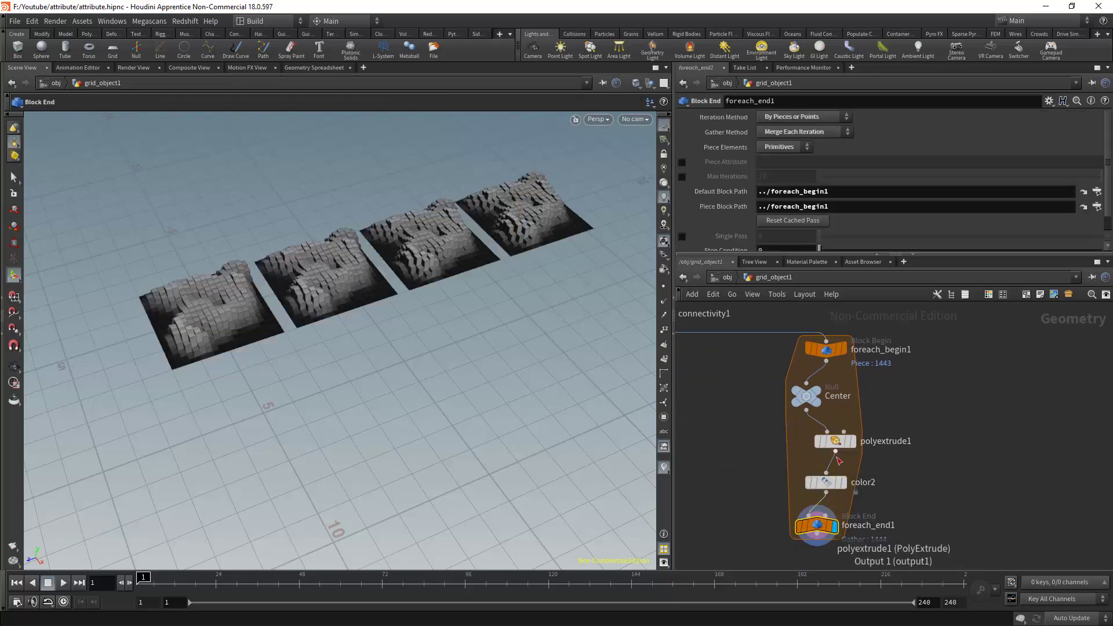
left_click_drag(835, 441, 816, 434)
key("Escape")
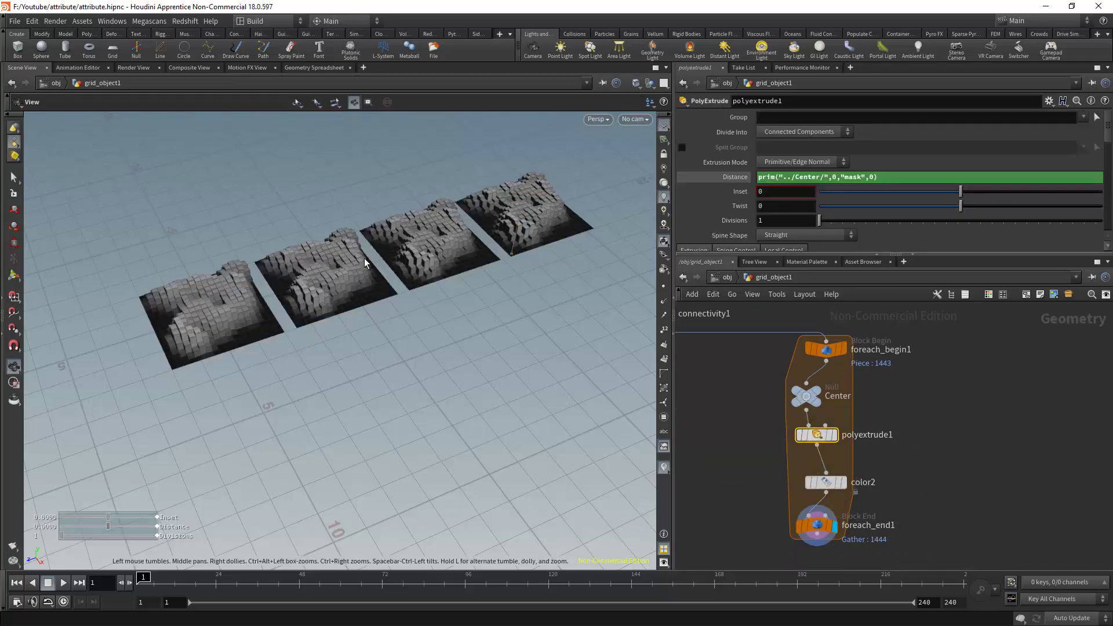
left_click_drag(470, 317, 322, 248)
scroll(422, 317, "up", 5)
left_click_drag(408, 340, 415, 280)
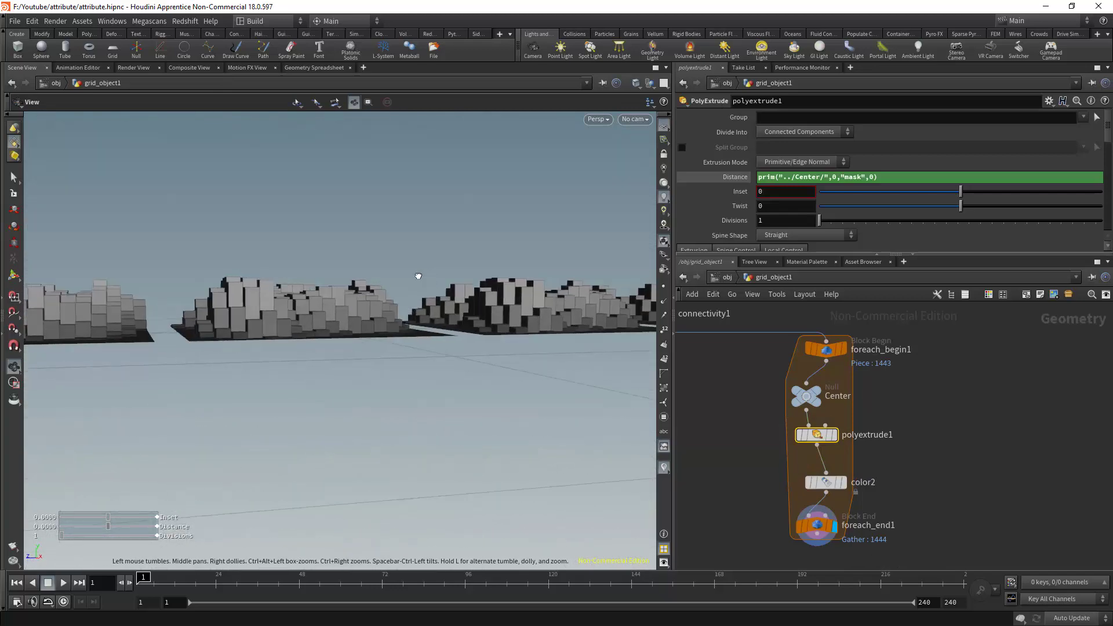
key("Return")
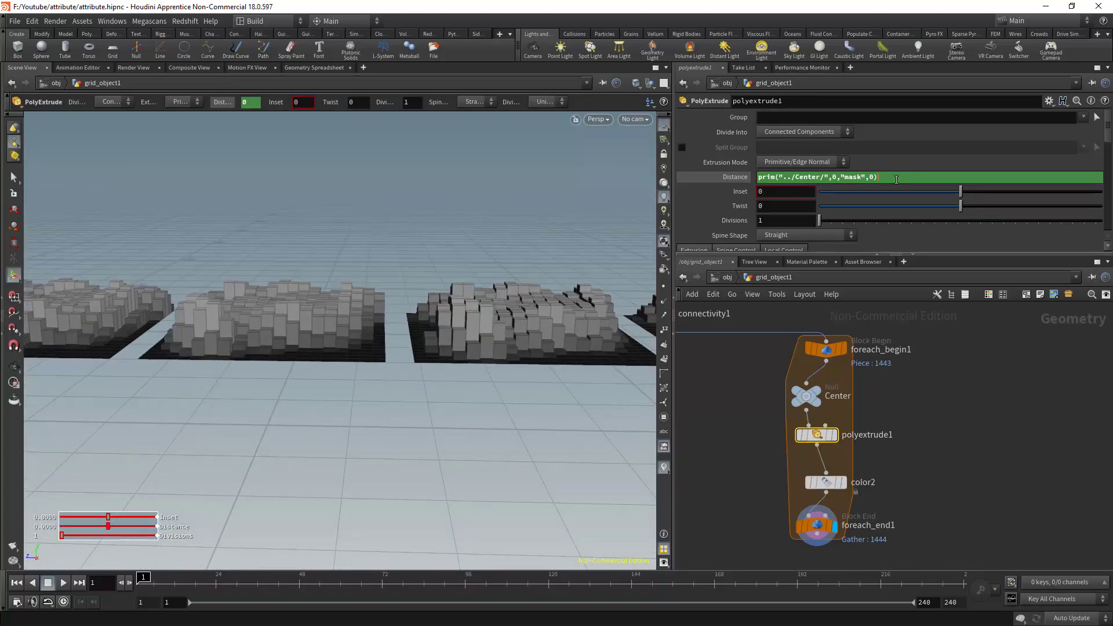
Step: Change polyextrude1 Distance to the mask lookup multiplied by (class + 1)
left_click_drag(896, 179, 761, 179)
key("ctrl+c")
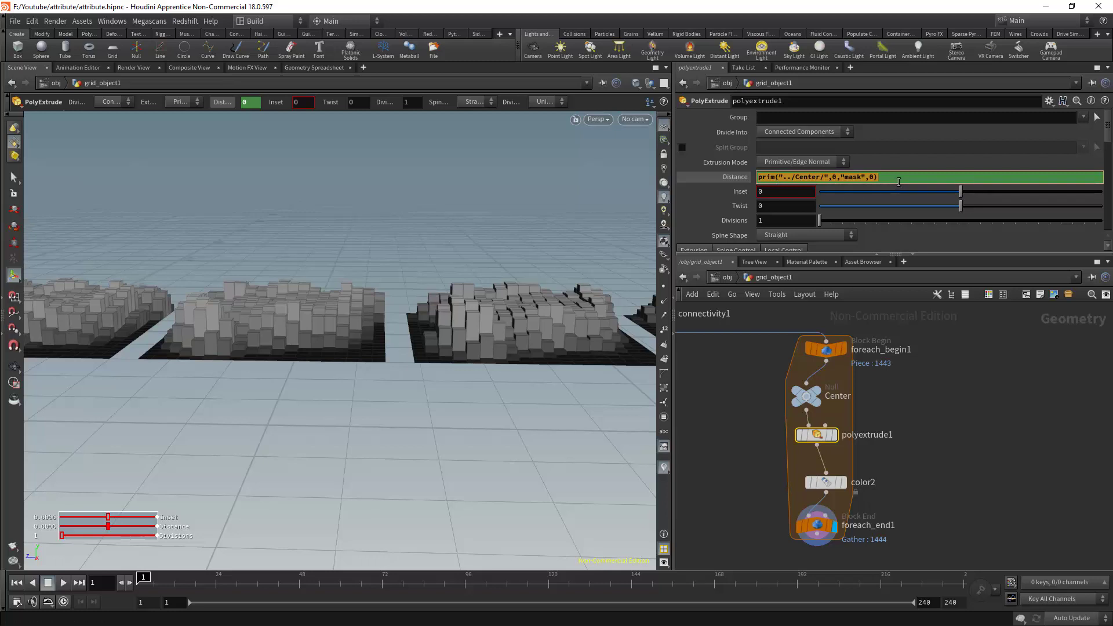
left_click(953, 182)
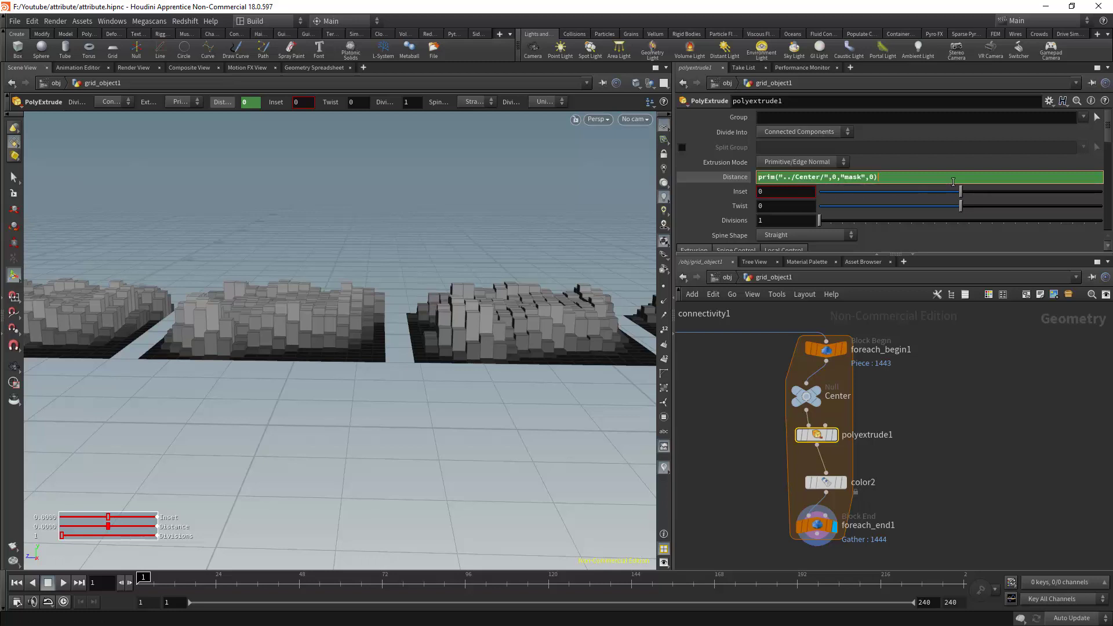
key("ctrl+v")
double_click(981, 178)
type("c")
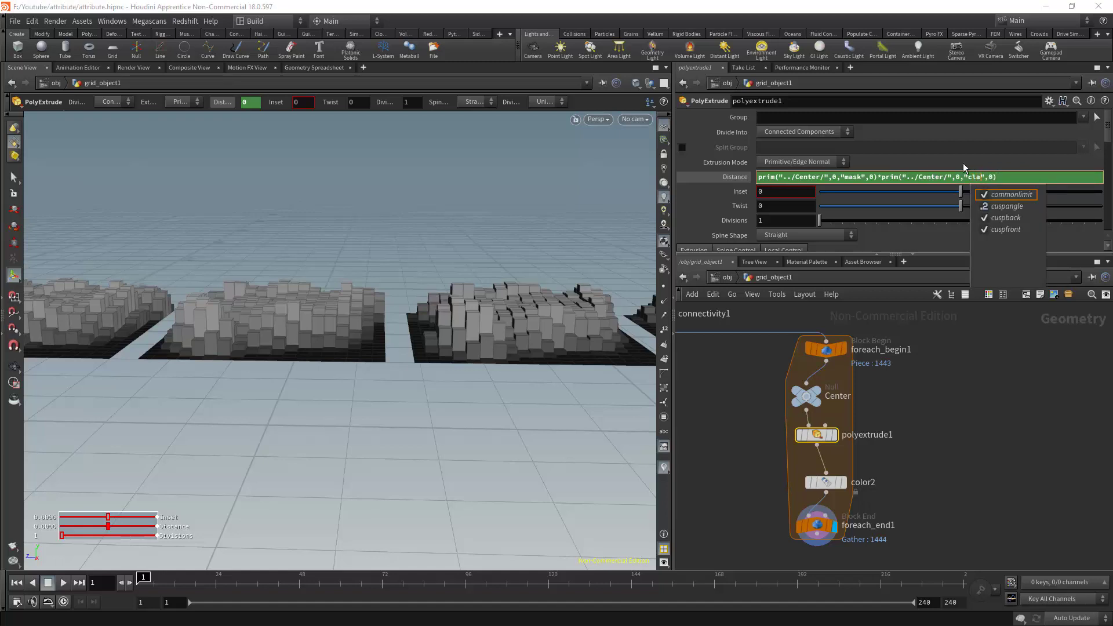
type("lass")
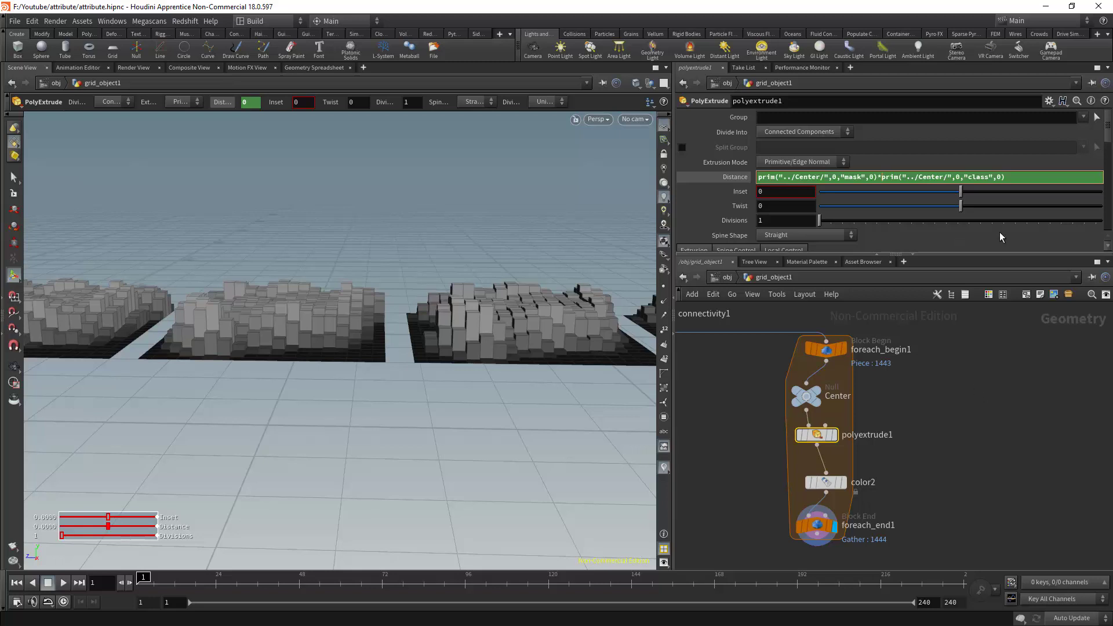
type("(")
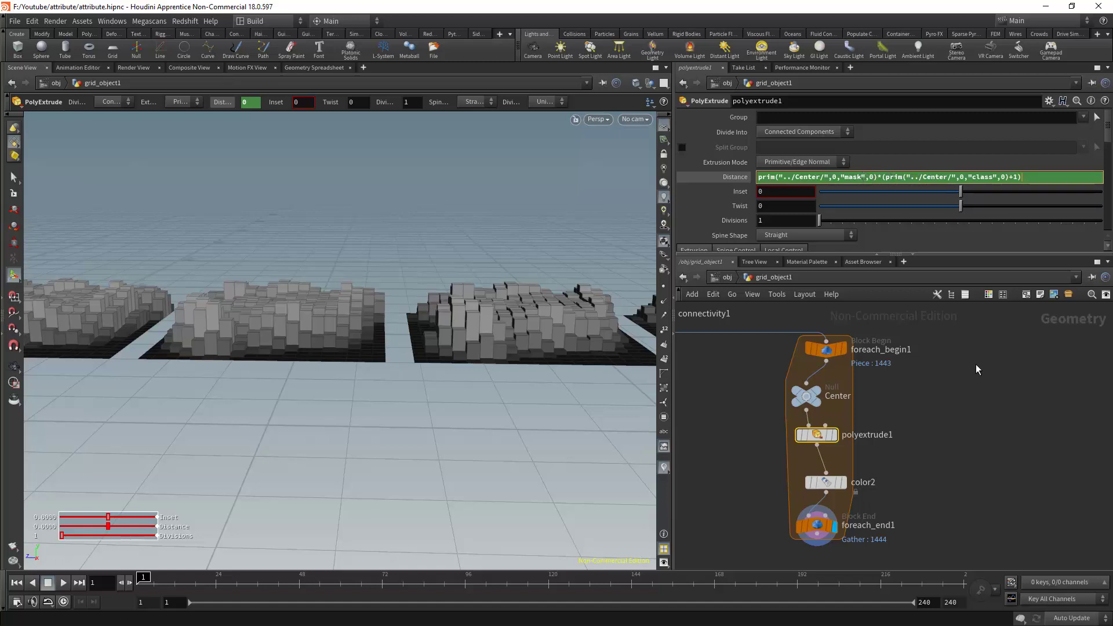
Step: Orbit to check the progressively taller grids and review the class term in Distance
key("Escape")
mouse_move(493, 340)
left_mouse_down()
mouse_move(293, 304)
mouse_move(314, 334)
mouse_move(360, 298)
left_mouse_up()
left_click_drag(248, 298, 328, 310)
mouse_move(328, 311)
right_mouse_down()
mouse_move(560, 313)
mouse_move(286, 315)
right_mouse_up()
left_click_drag(286, 315, 443, 340)
mouse_move(442, 340)
middle_mouse_down()
mouse_move(324, 348)
mouse_move(366, 353)
middle_mouse_up()
key("Return")
middle_click_drag(852, 396, 852, 363)
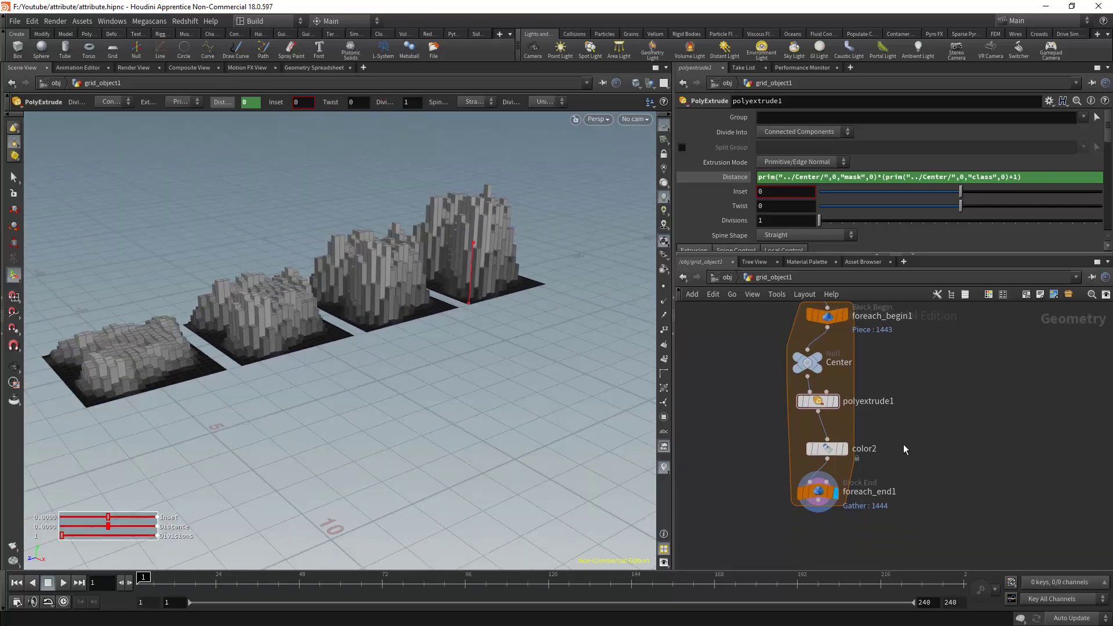
left_click(844, 452)
left_click(822, 402)
left_click_drag(1028, 179, 883, 189)
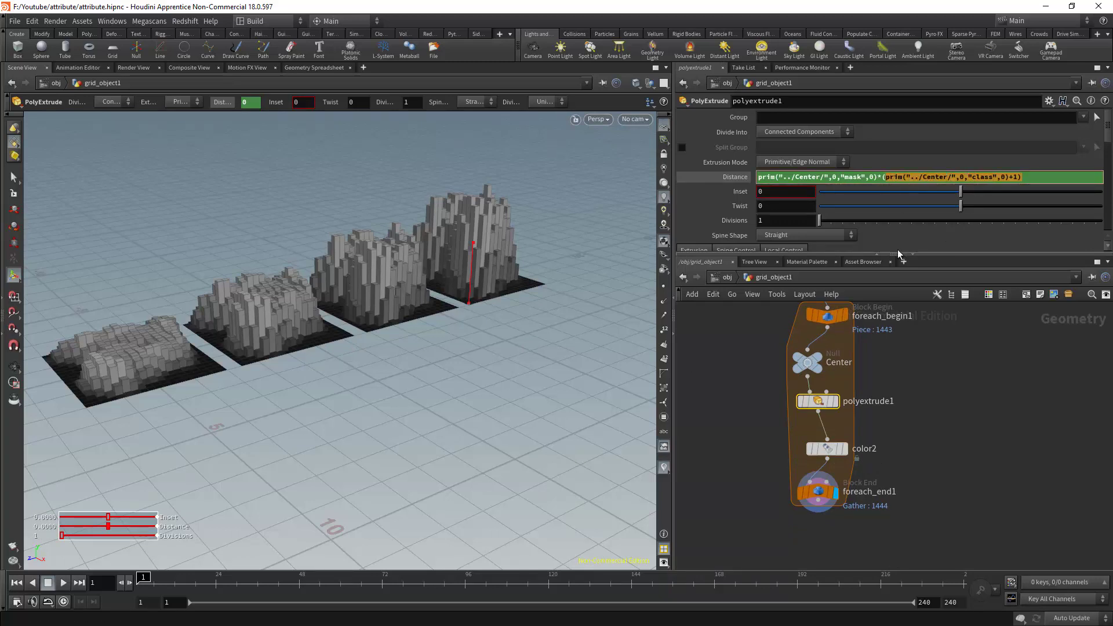
left_click(927, 435)
Step: Show color2's parameters, enlarging the panel to reveal the ramp point's colour settings
left_click(827, 455)
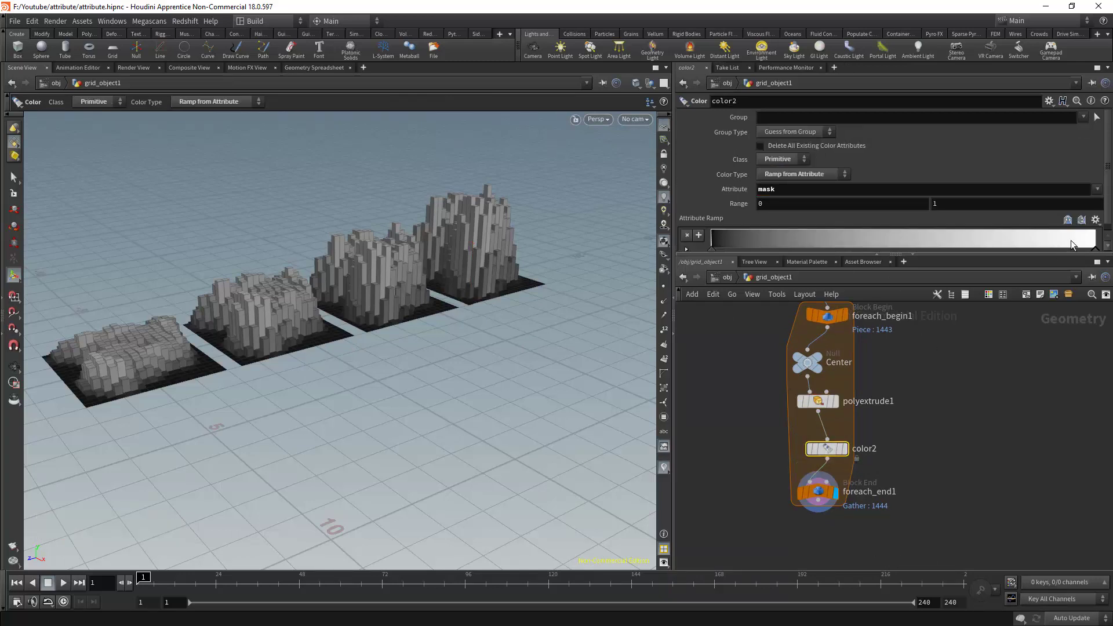
scroll(1103, 186, "down", 1)
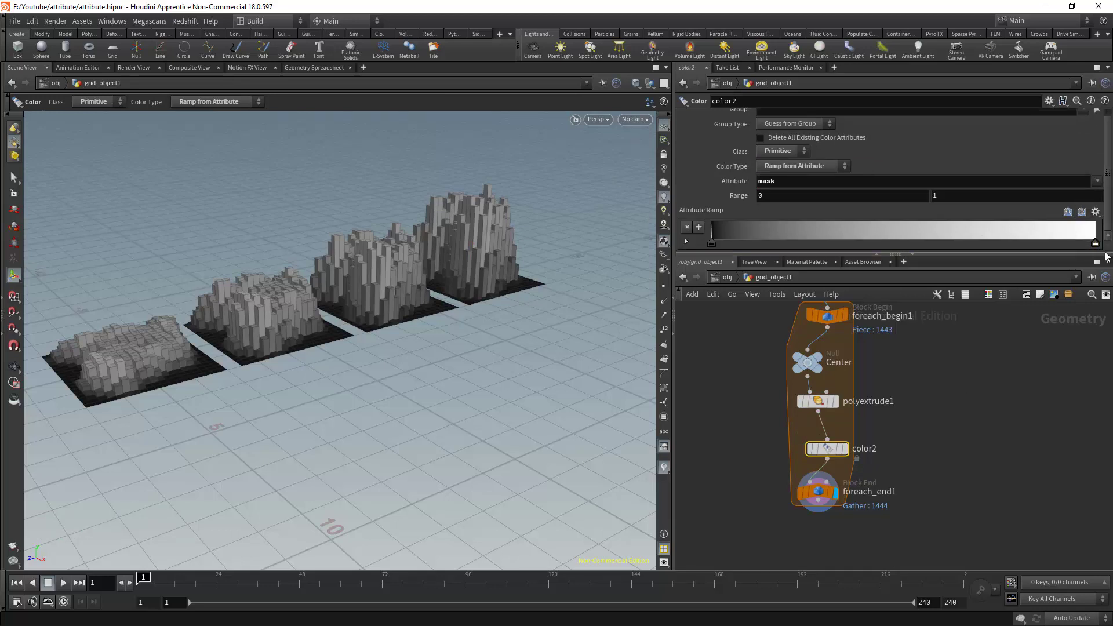
left_click_drag(1075, 255, 1084, 383)
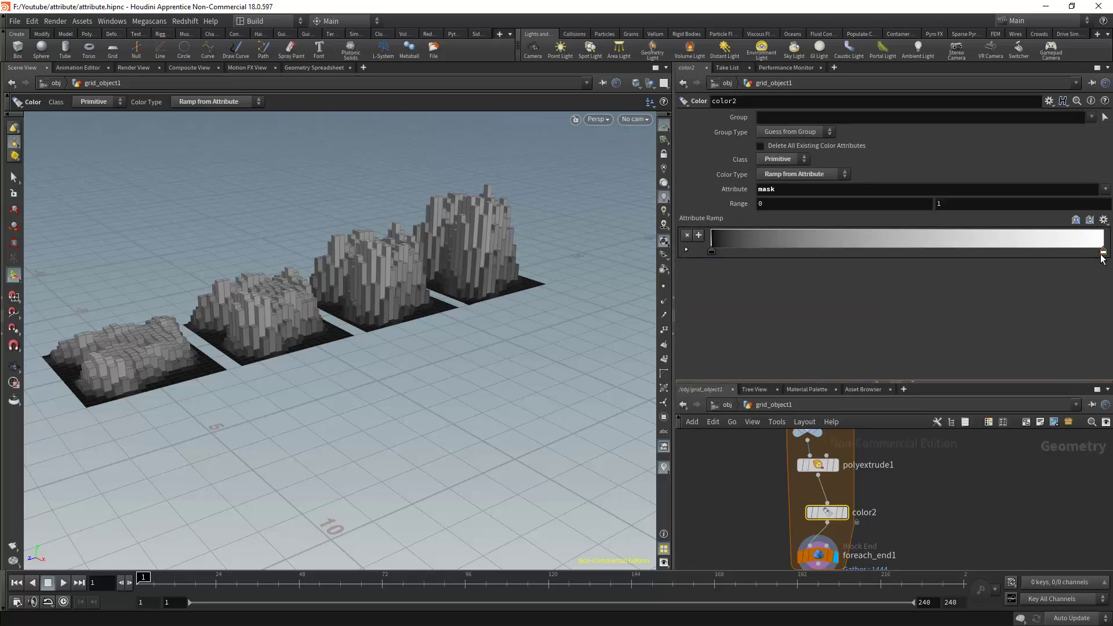
left_click(686, 250)
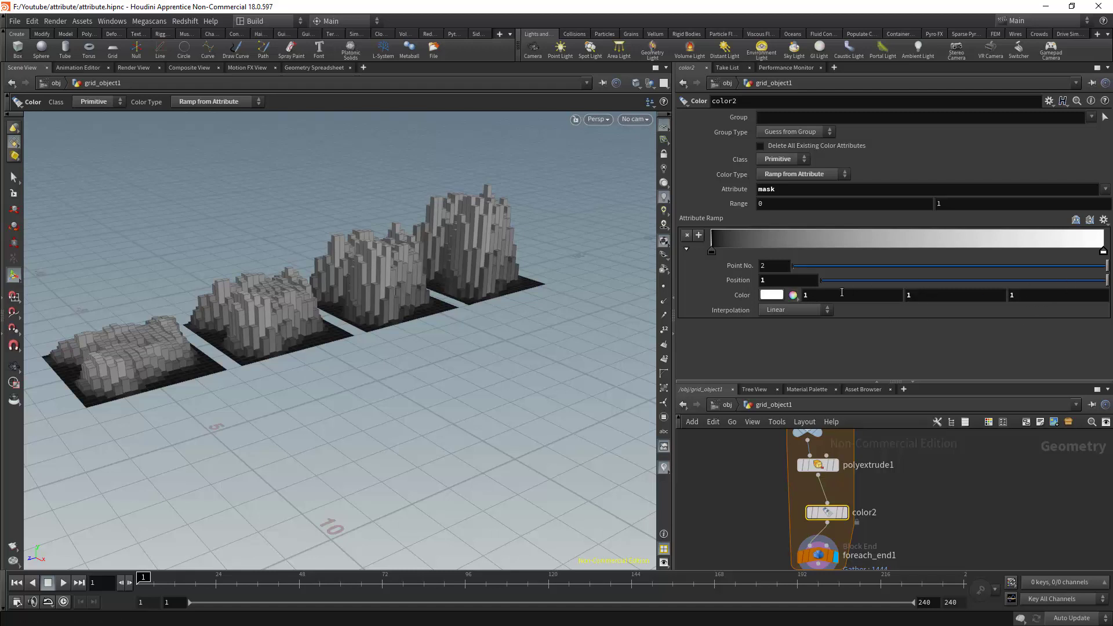
Step: Set the first colour component to rand() of the Center class lookup
type("prim(\"../Center/\",0,\"class\",0)+1)")
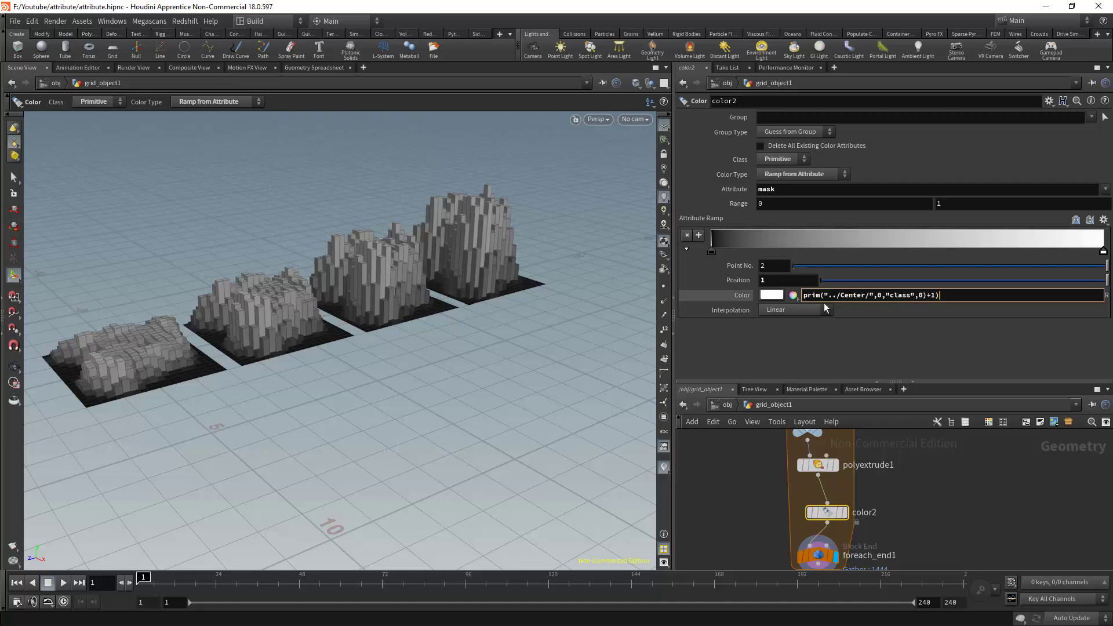
type("rand")
type("(")
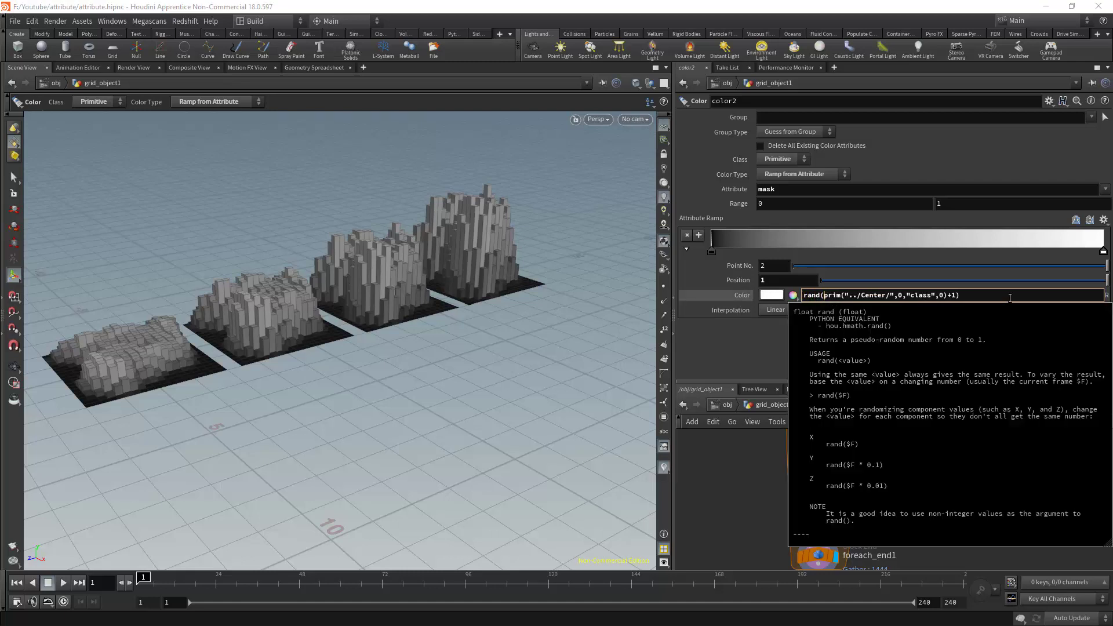
left_click(1001, 301)
key("Return")
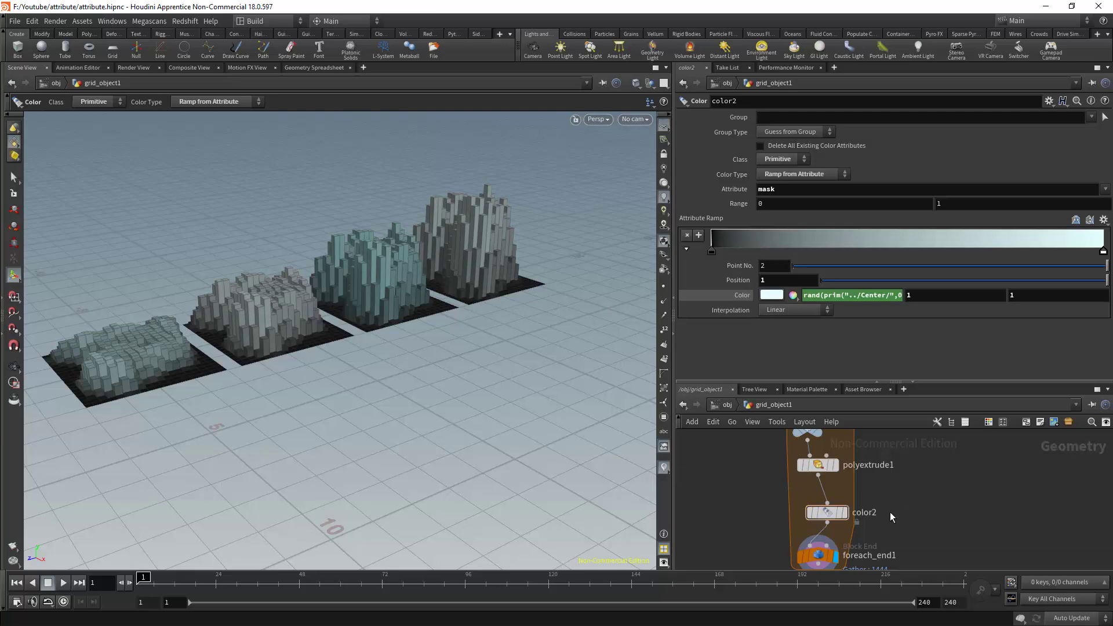
key("Escape")
mouse_move(269, 323)
left_mouse_down()
mouse_move(438, 303)
mouse_move(288, 315)
mouse_move(325, 320)
left_mouse_up()
key("Return")
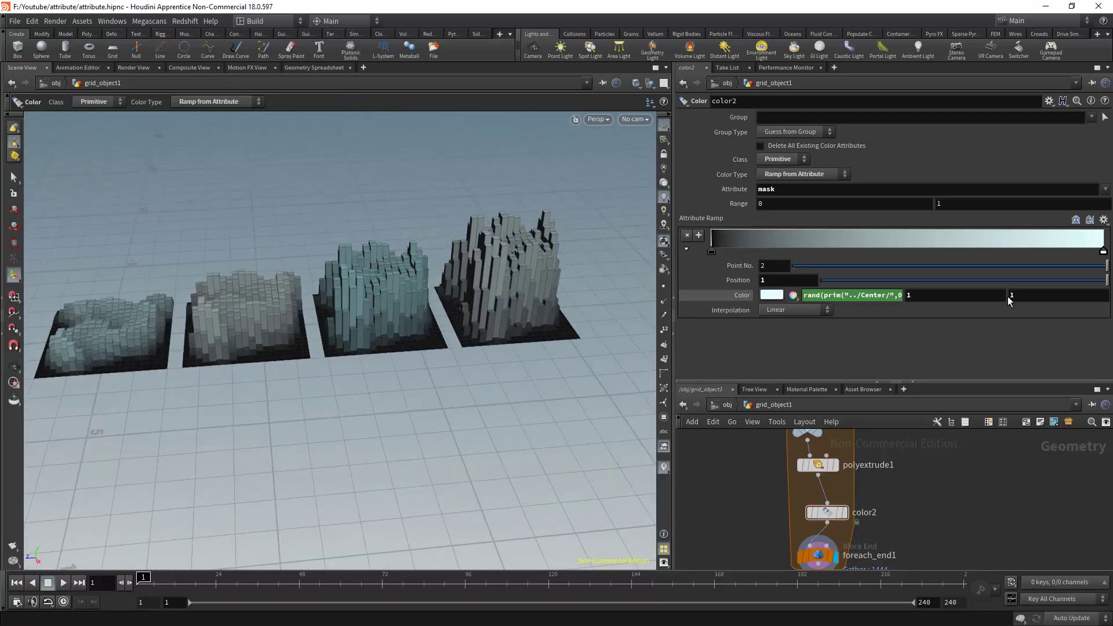
Step: Copy the rand class expression into the second and third components, seeding the third *4343
left_click(875, 300)
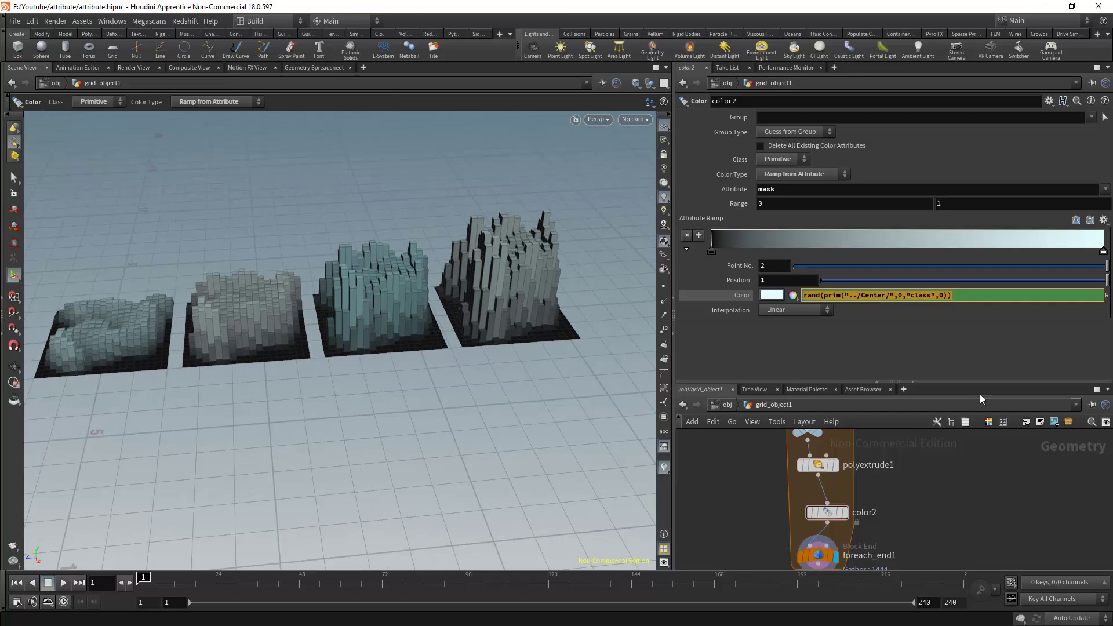
left_click(988, 295)
key("ctrl+v")
key("Return")
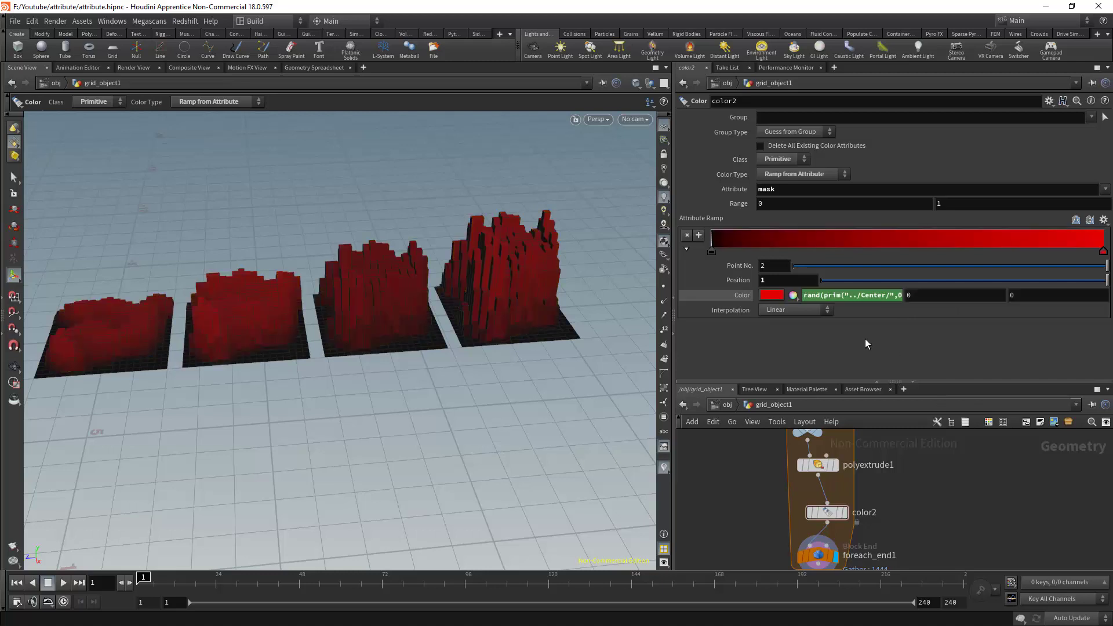
left_click(1012, 296)
key("Return")
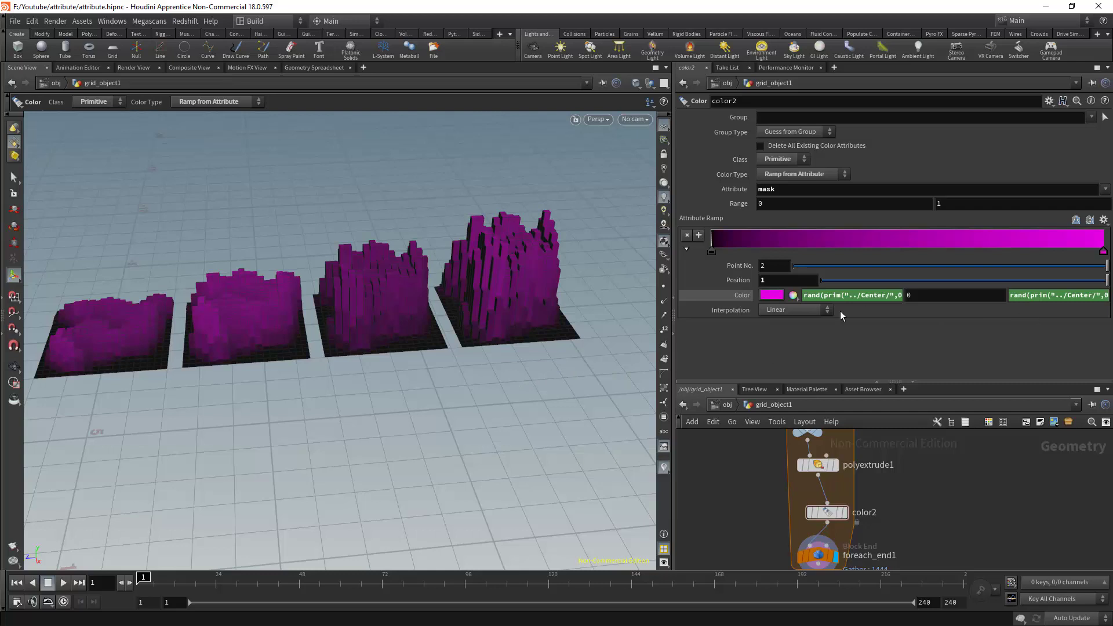
left_click(1058, 301)
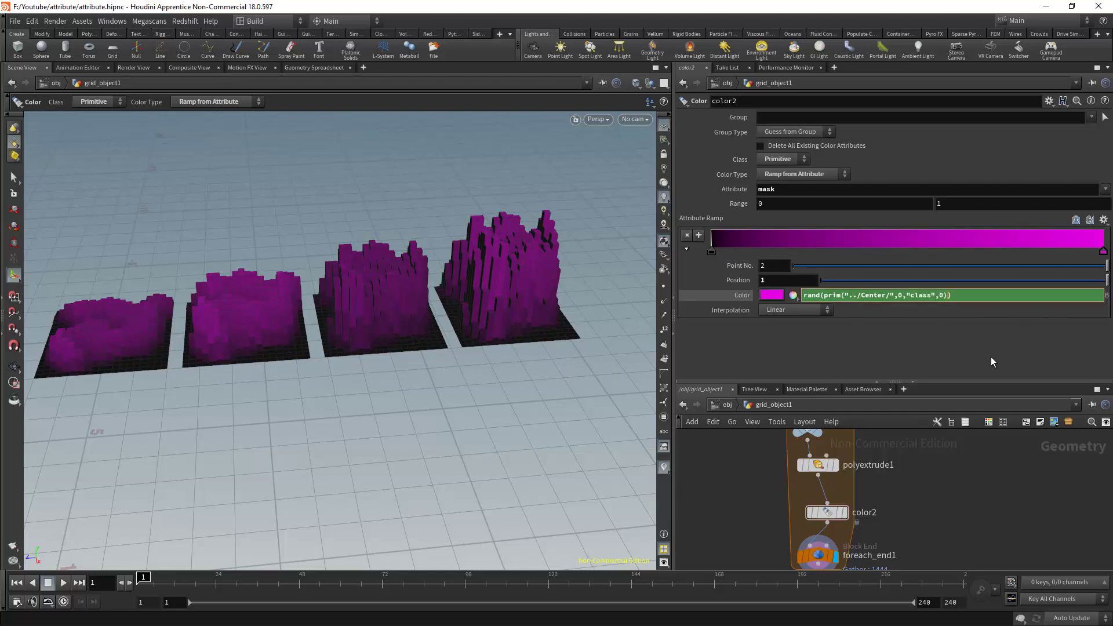
type("*4343")
key("Return")
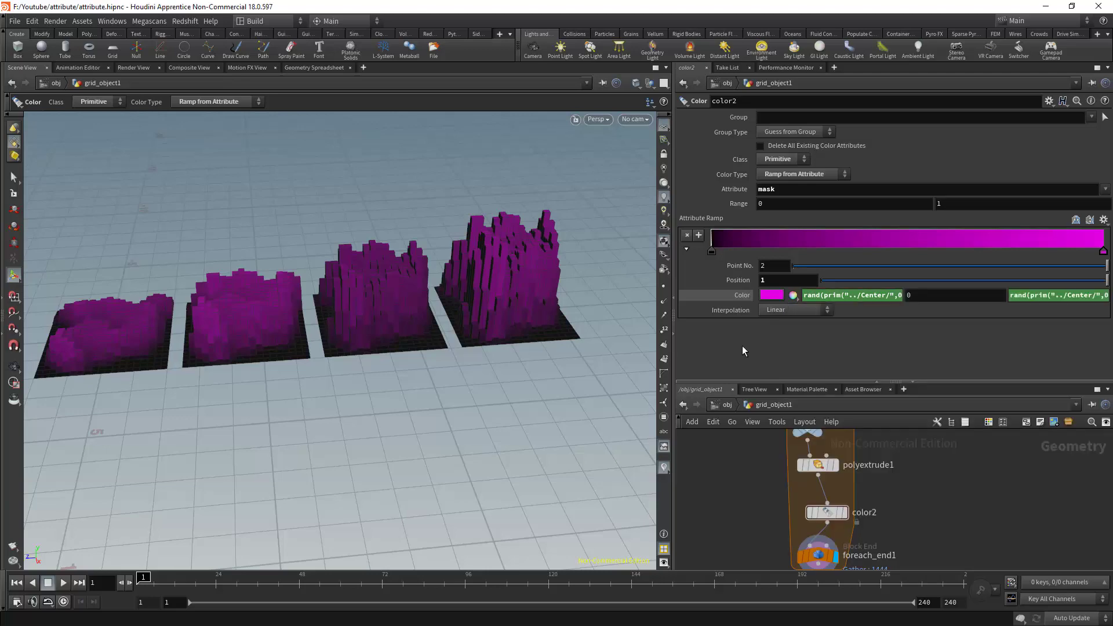
key("Escape")
mouse_move(361, 302)
left_mouse_down()
mouse_move(372, 266)
mouse_move(348, 257)
left_mouse_up()
key("Return")
Step: Give another colour component the seed *4342 and compare the four coloured grids
left_click(930, 297)
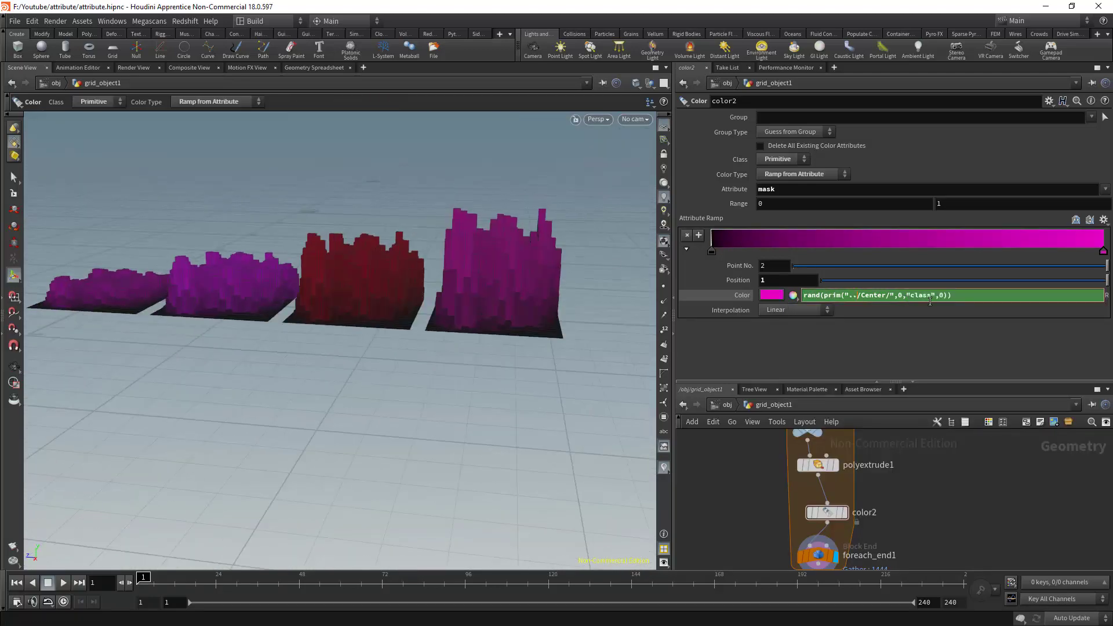
left_click(861, 290)
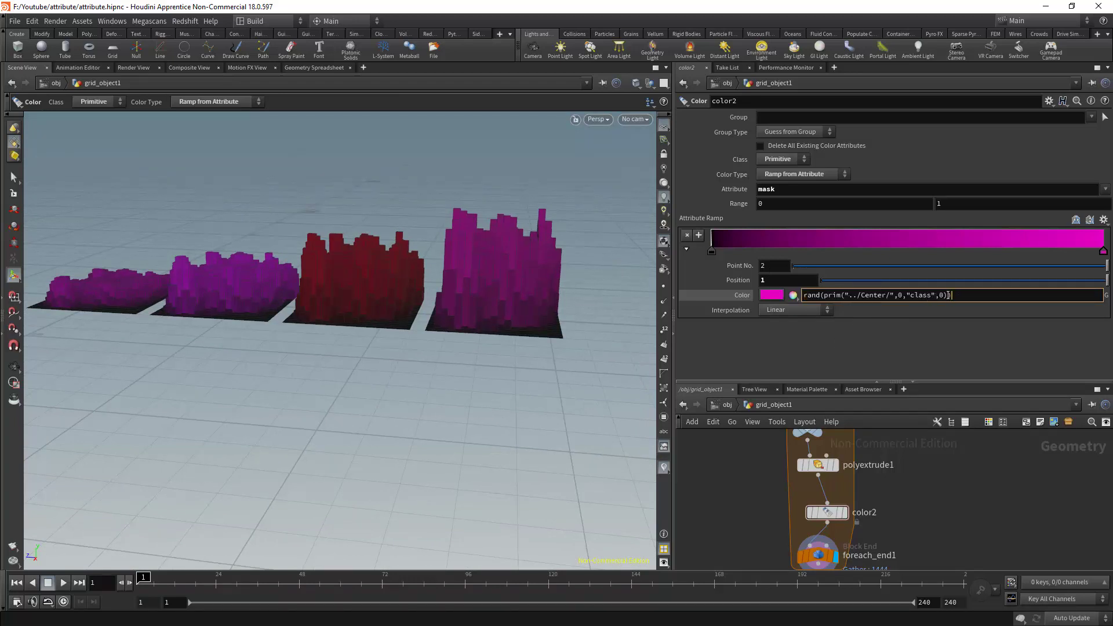
type("*4")
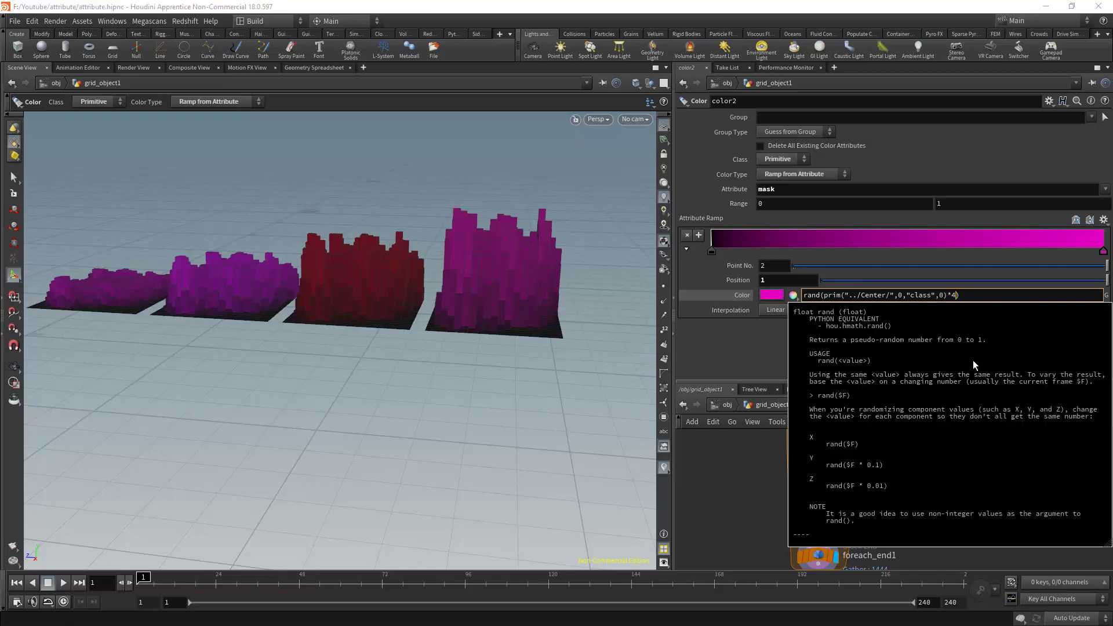
type("342")
key("Return")
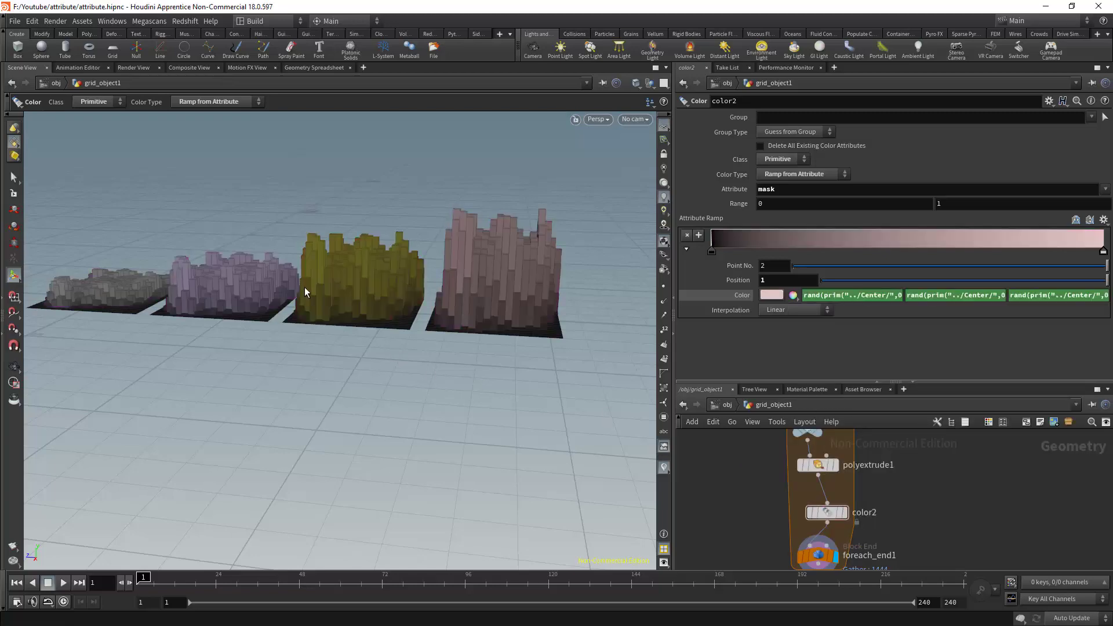
key("Escape")
mouse_move(304, 287)
left_mouse_down()
mouse_move(526, 299)
mouse_move(405, 322)
mouse_move(372, 296)
left_mouse_up()
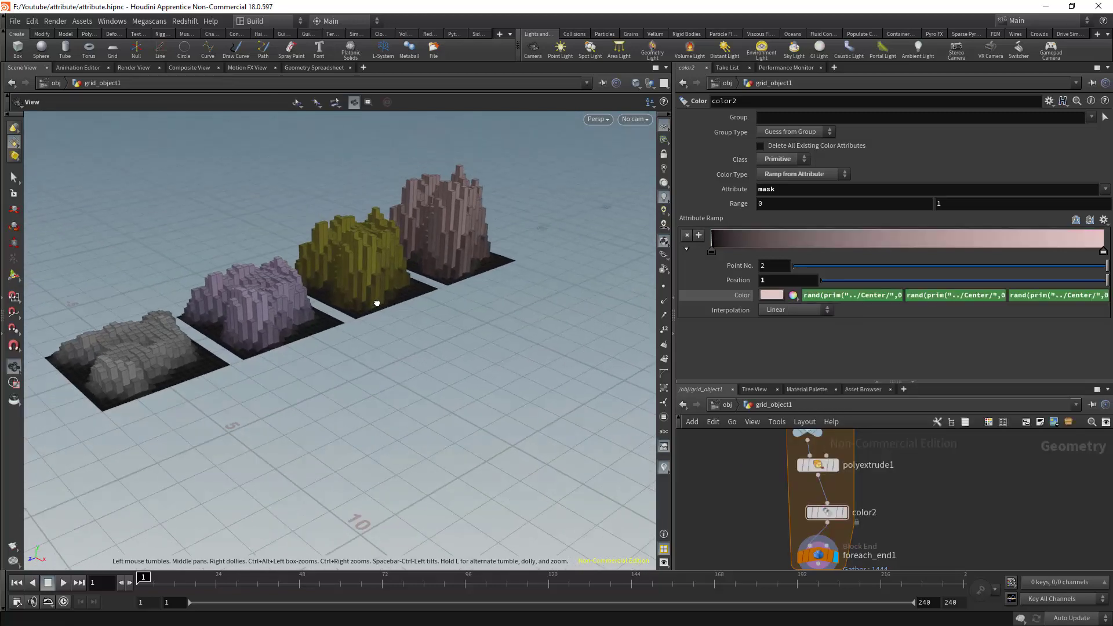